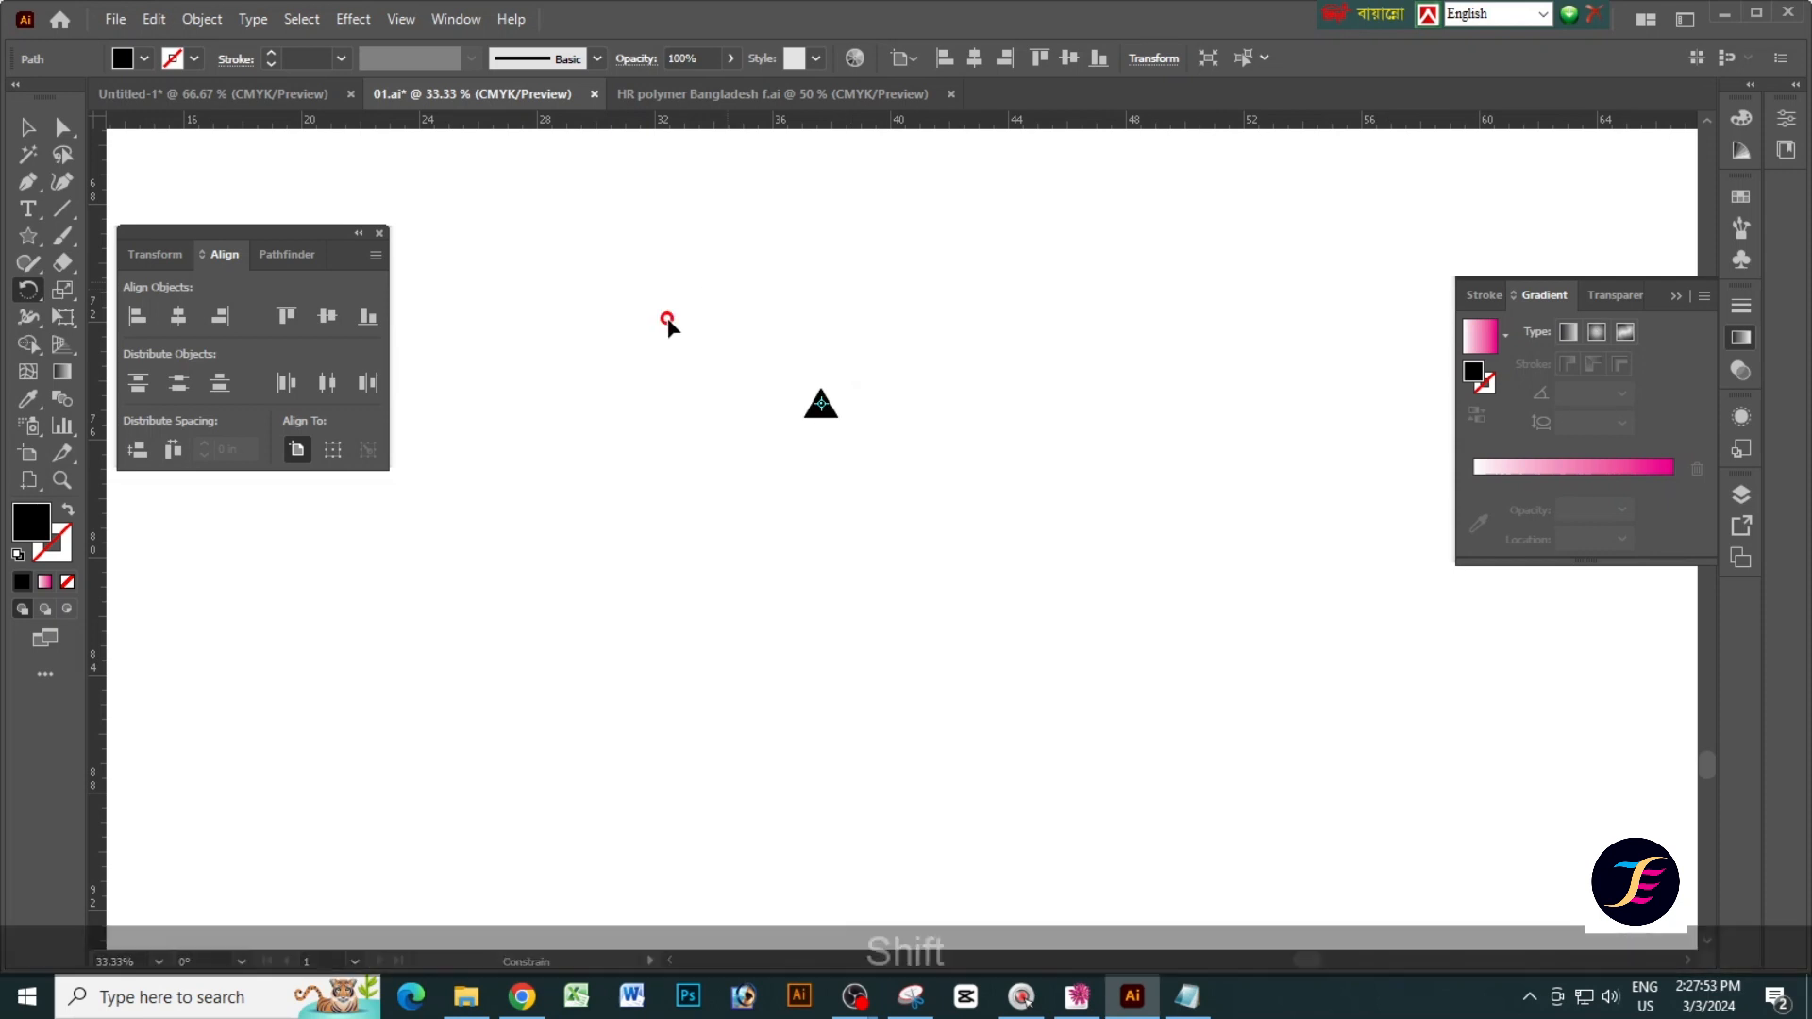
Reshape the black triangle into a kite by pulling the middle of its bottom edge downward.
key(v)
mouse_move(830, 415)
mouse_down()
mouse_move(817, 350)
mouse_move(982, 526)
mouse_move(861, 418)
mouse_up()
key(a)
click(866, 415)
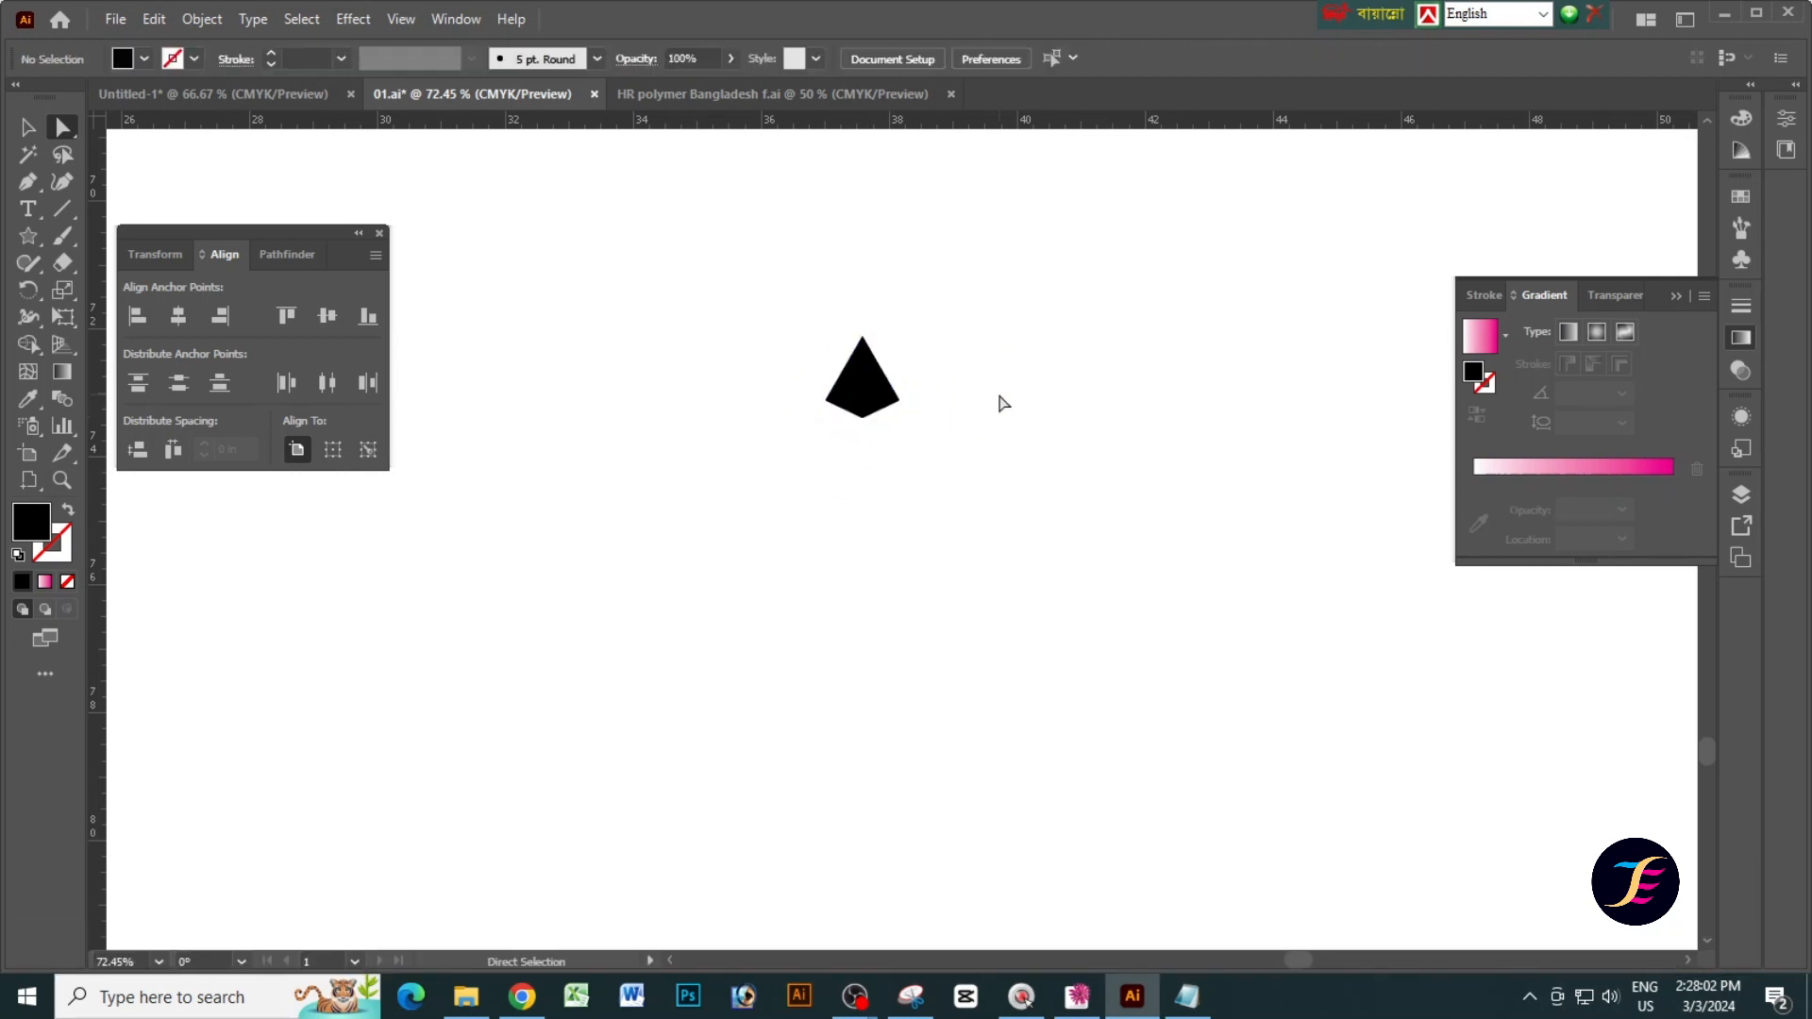
Duplicate the kite straight down, leaving a wide vertical gap between the original and the copy.
key(ctrl+minus)
key(ctrl+minus)
key(ctrl+minus)
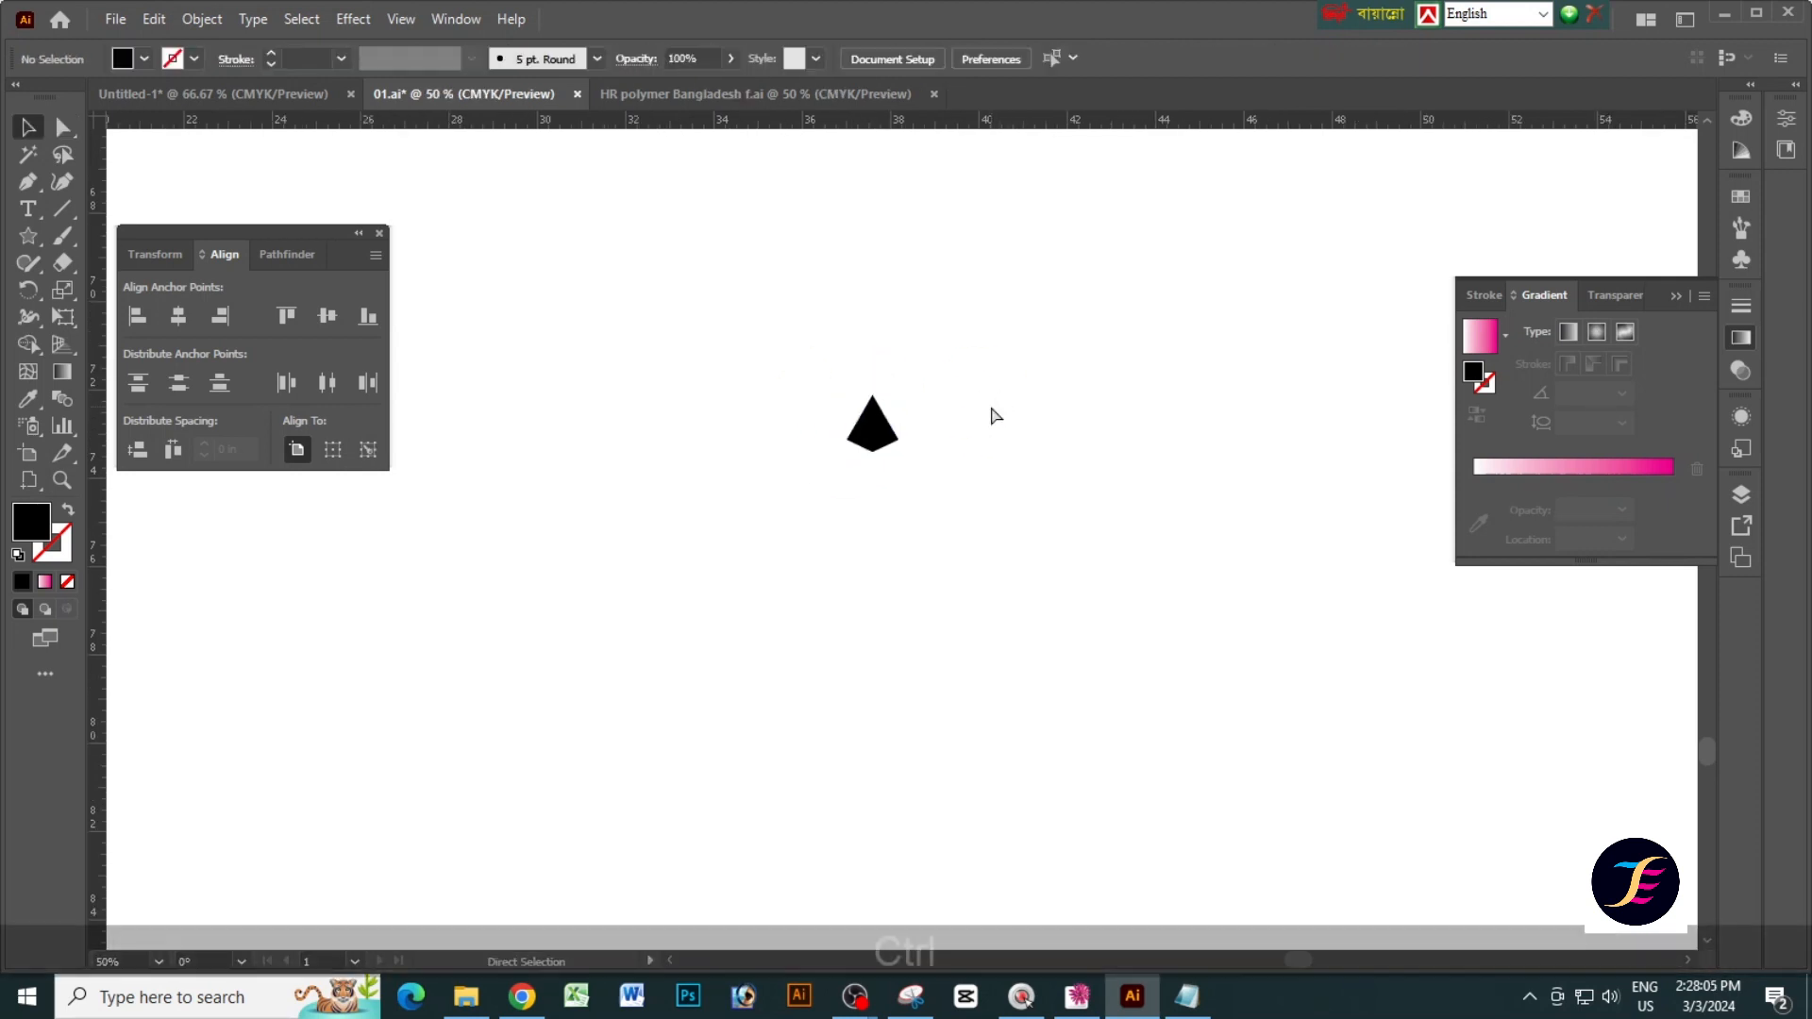
drag(959, 554, 805, 348)
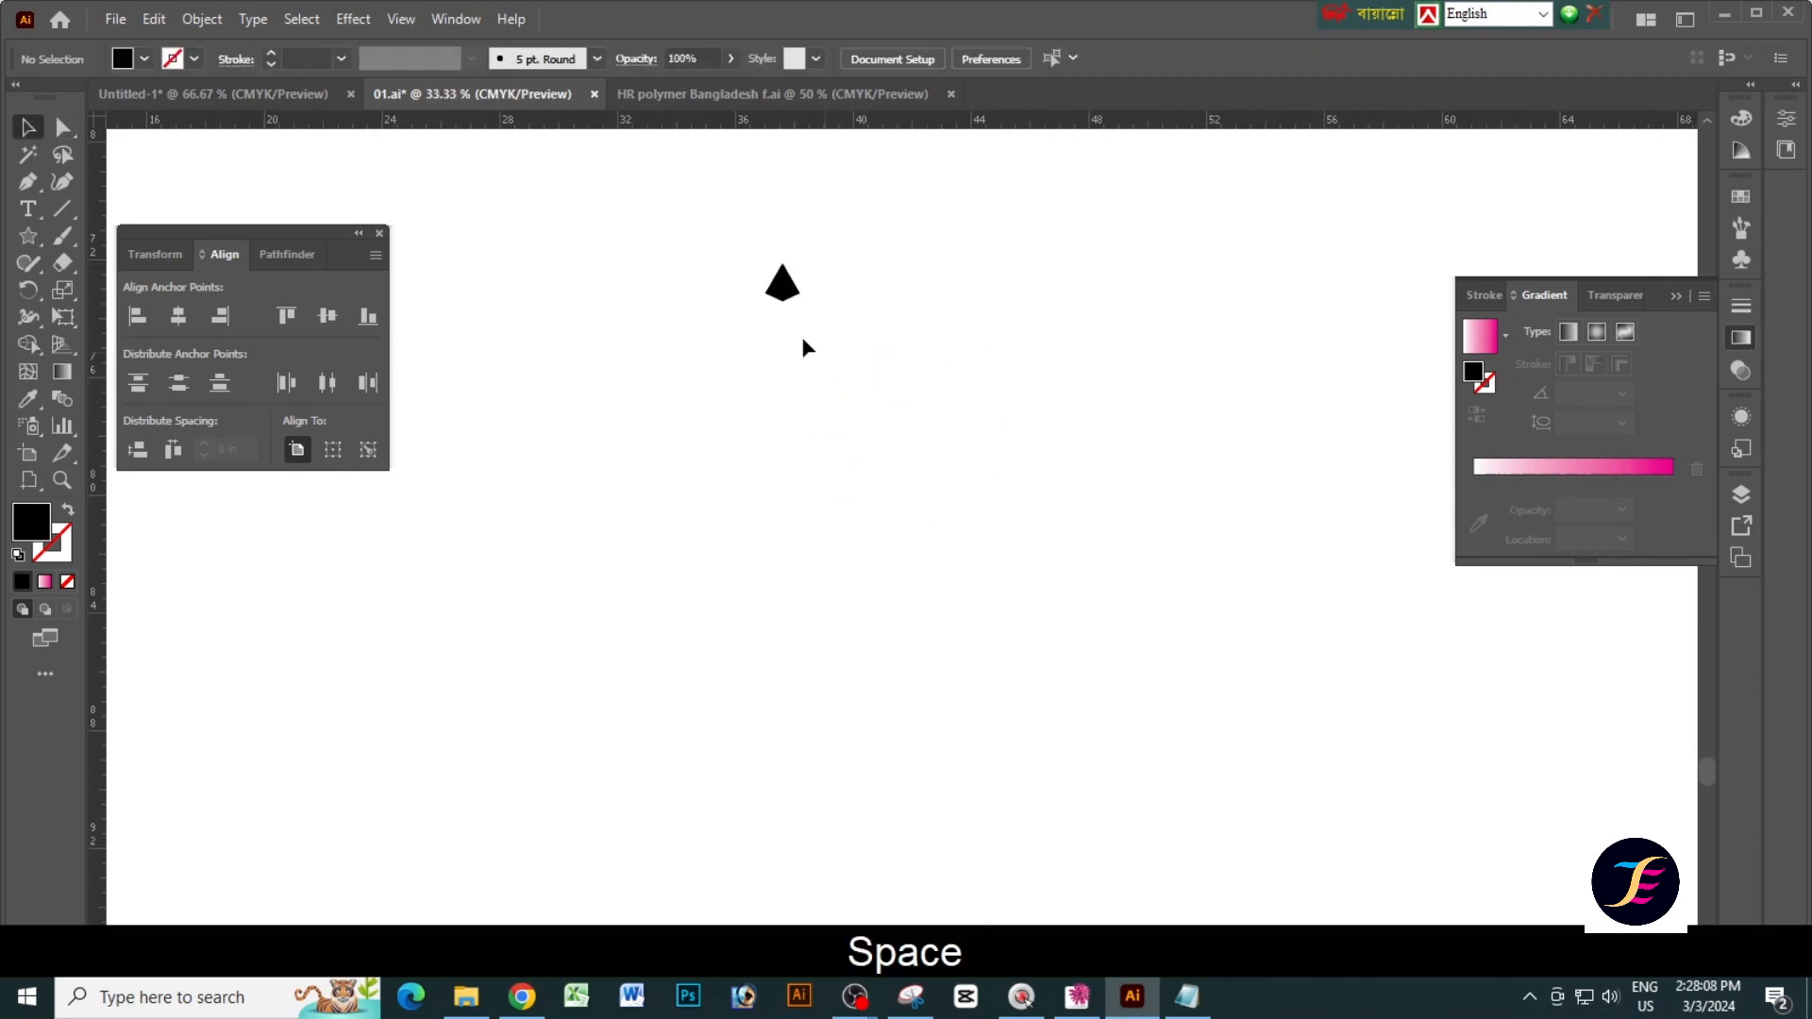
click(779, 290)
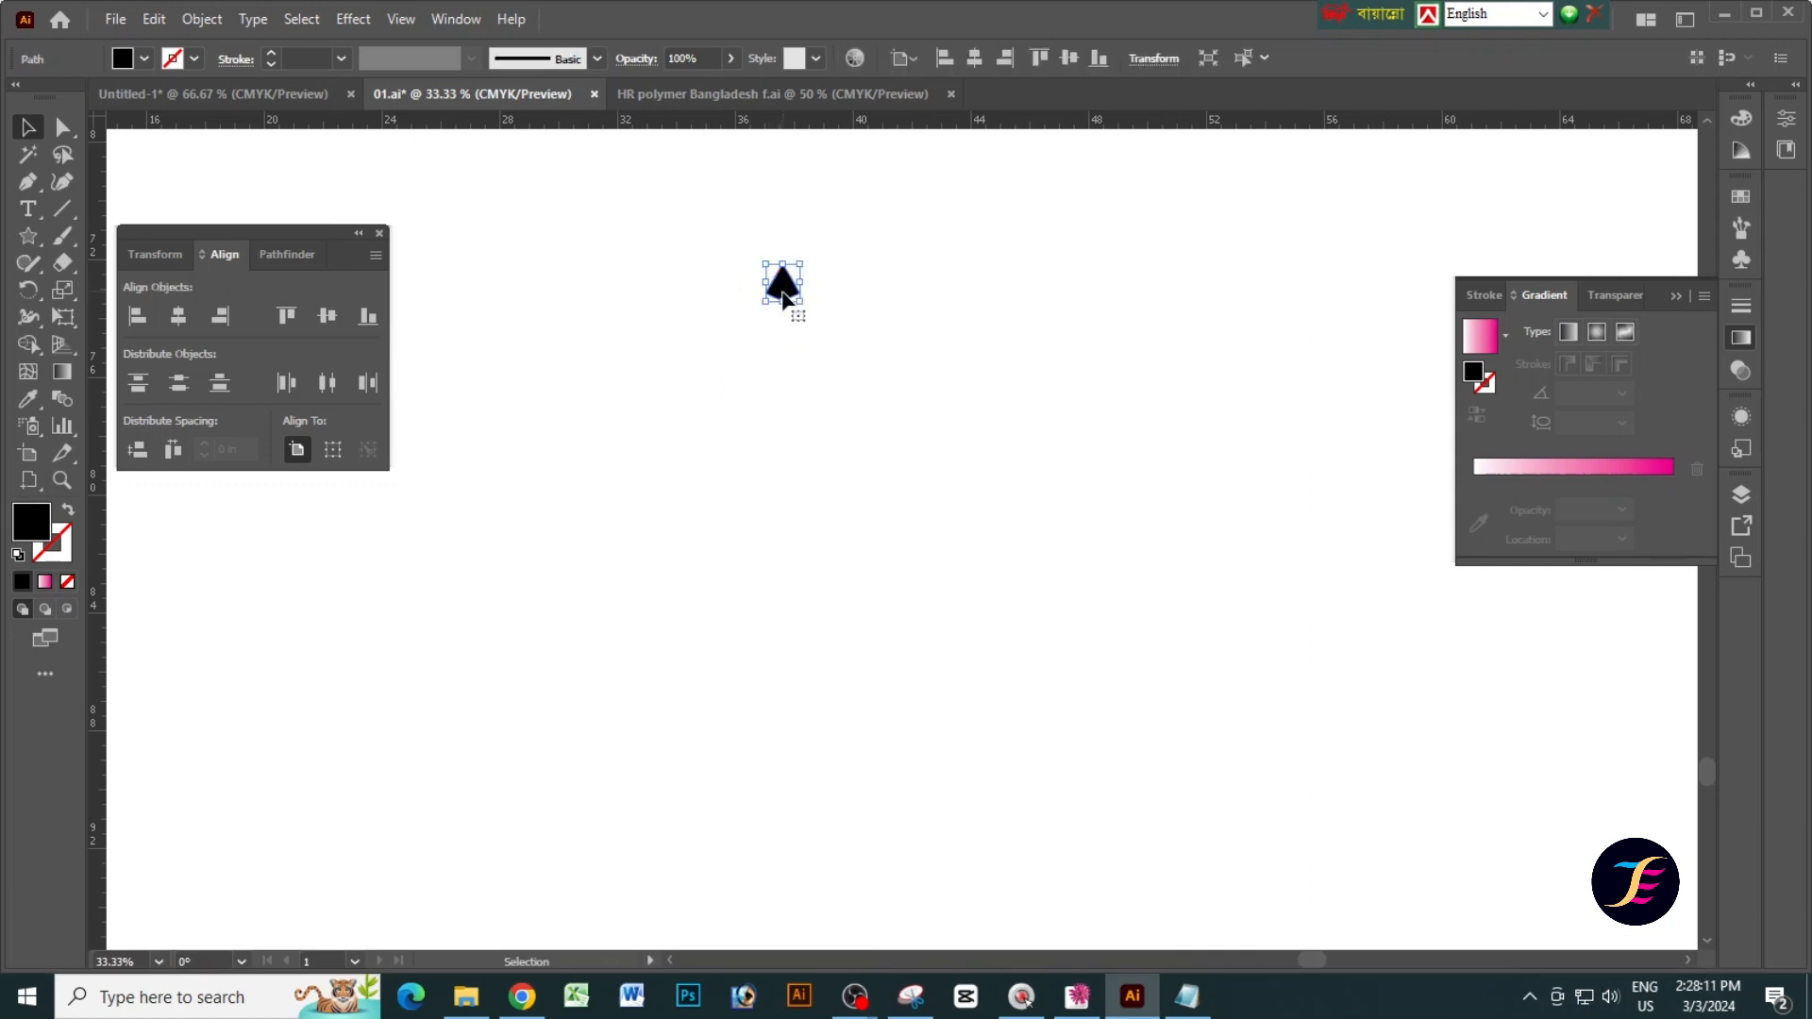
drag(786, 287, 787, 396)
key(ctrl+z)
drag(788, 300, 819, 677)
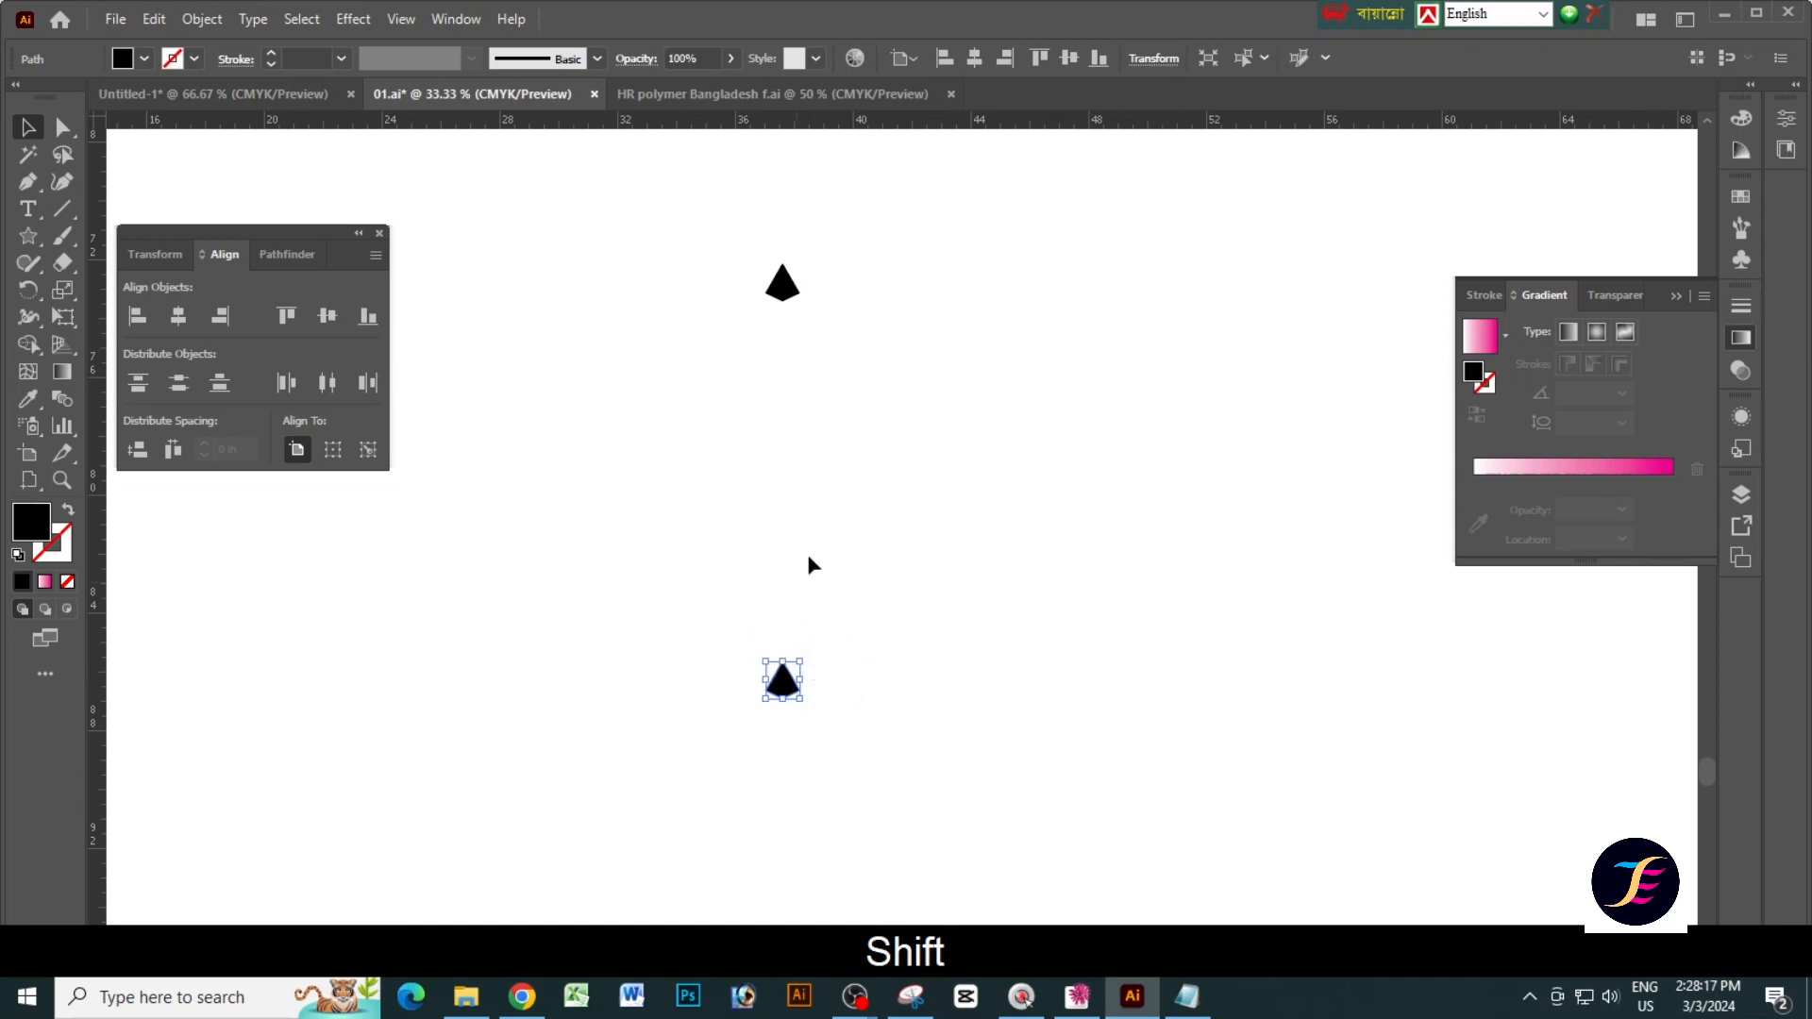
Rotate the lower kite by 180° and shift it slightly further down.
double_click(28, 295)
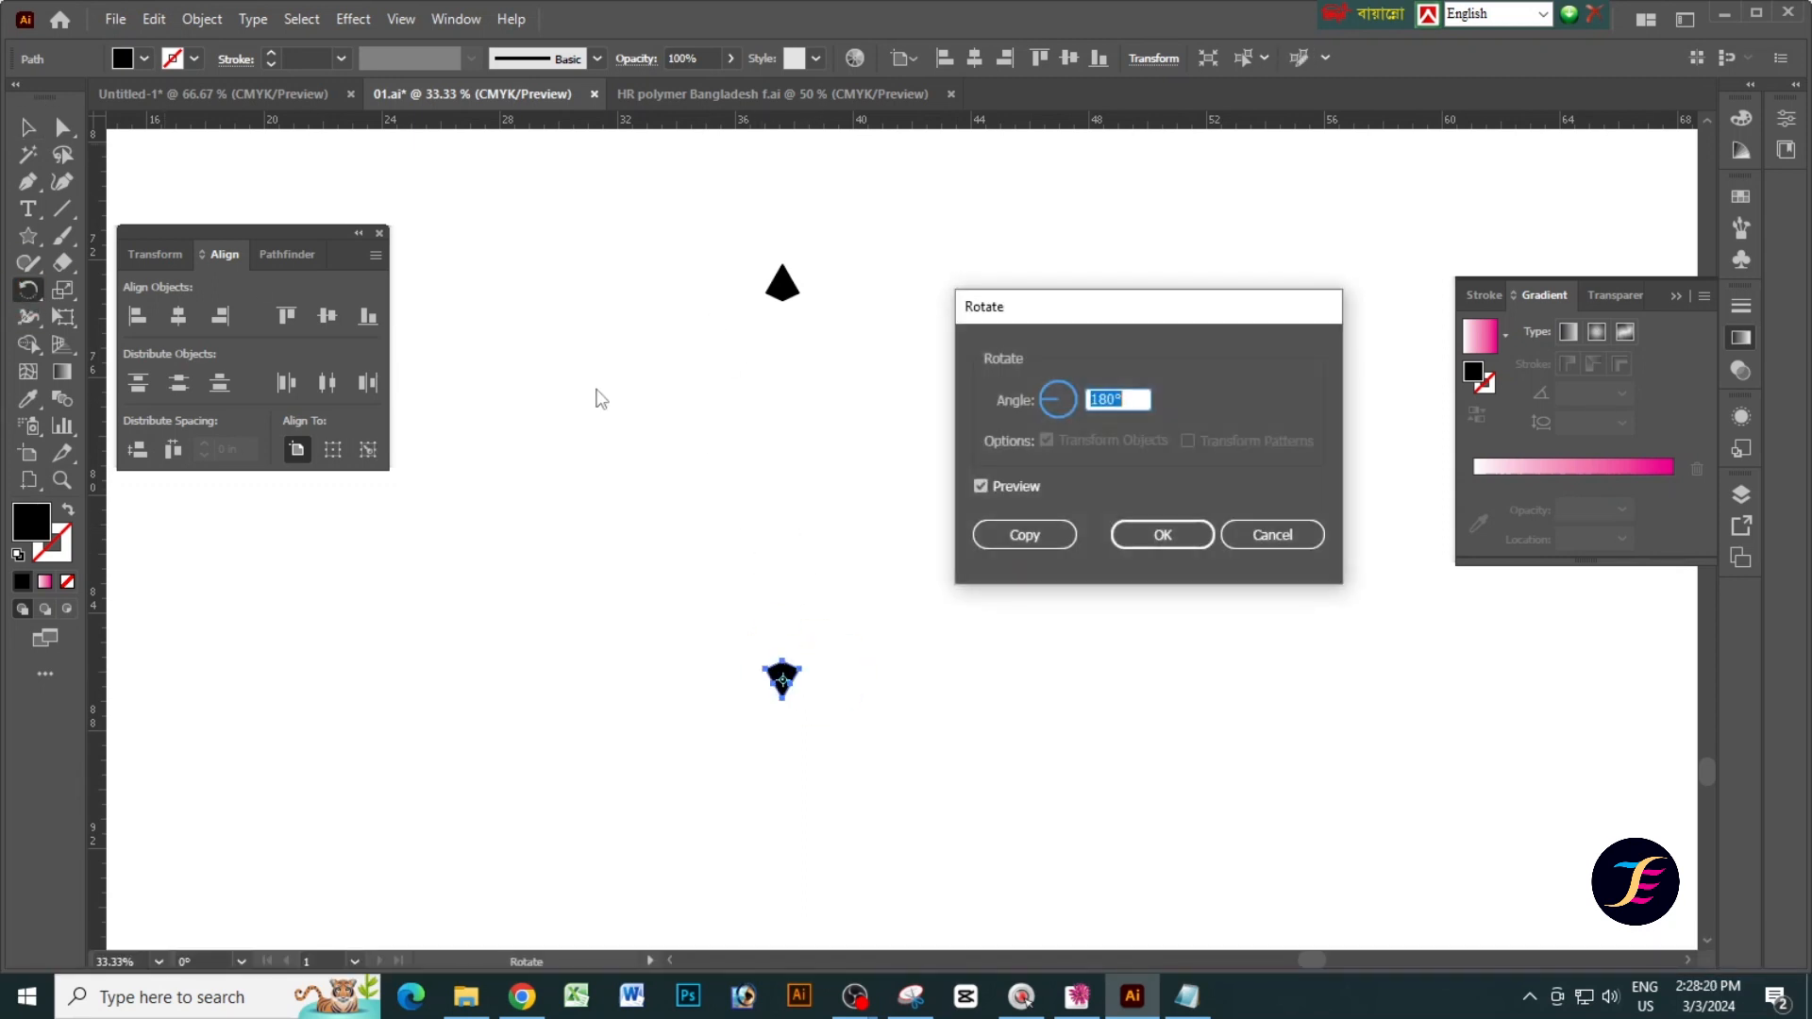
click(1163, 535)
ctrl+click(971, 485)
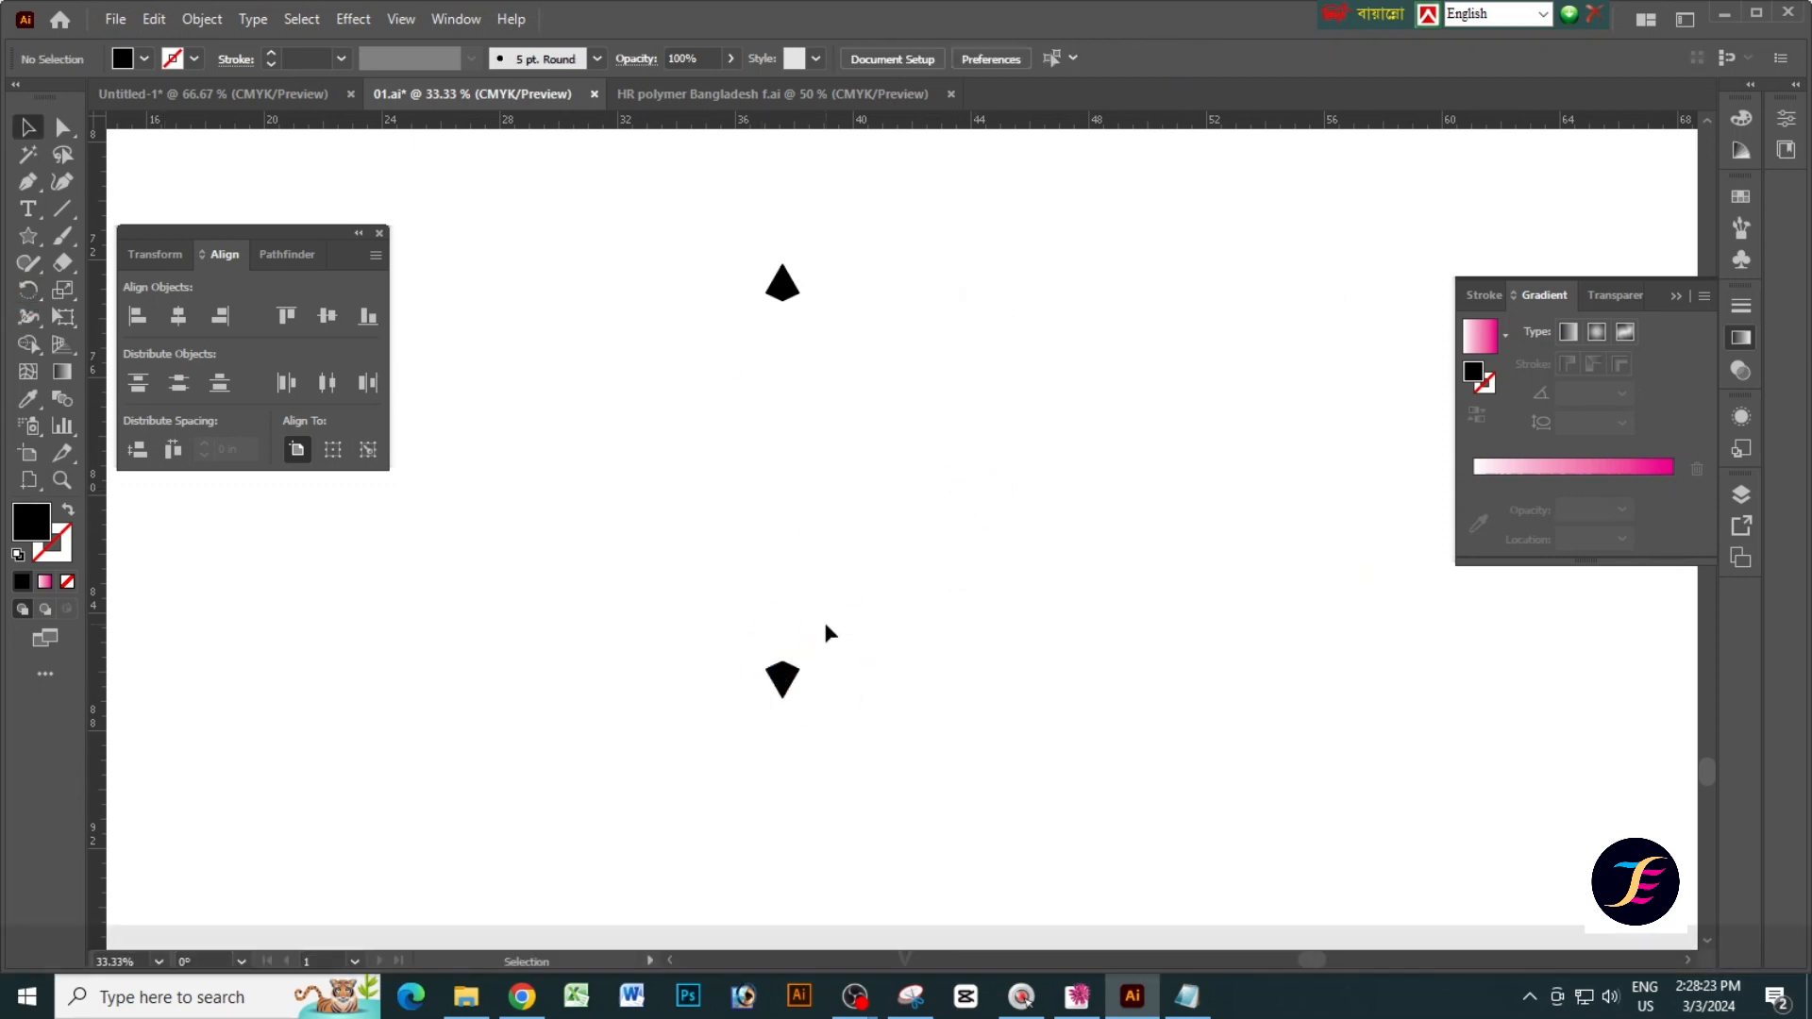
drag(783, 678, 790, 717)
drag(798, 255, 667, 518)
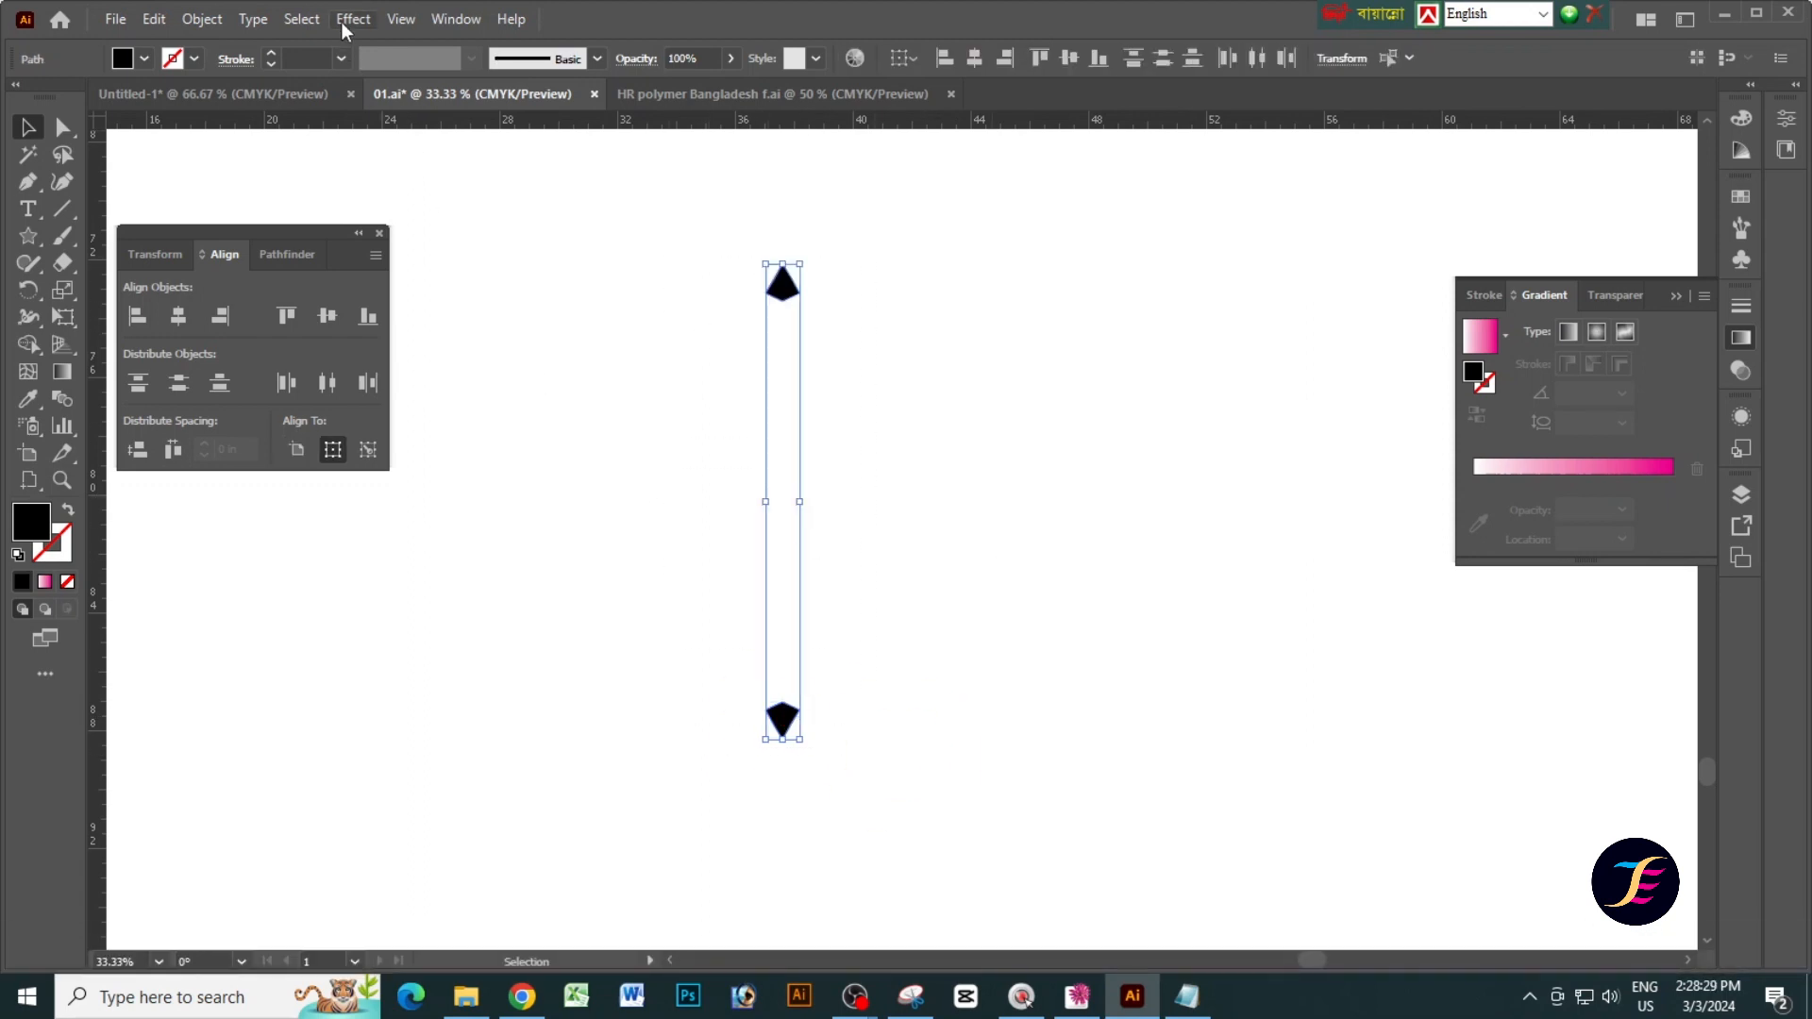
drag(689, 463, 752, 462)
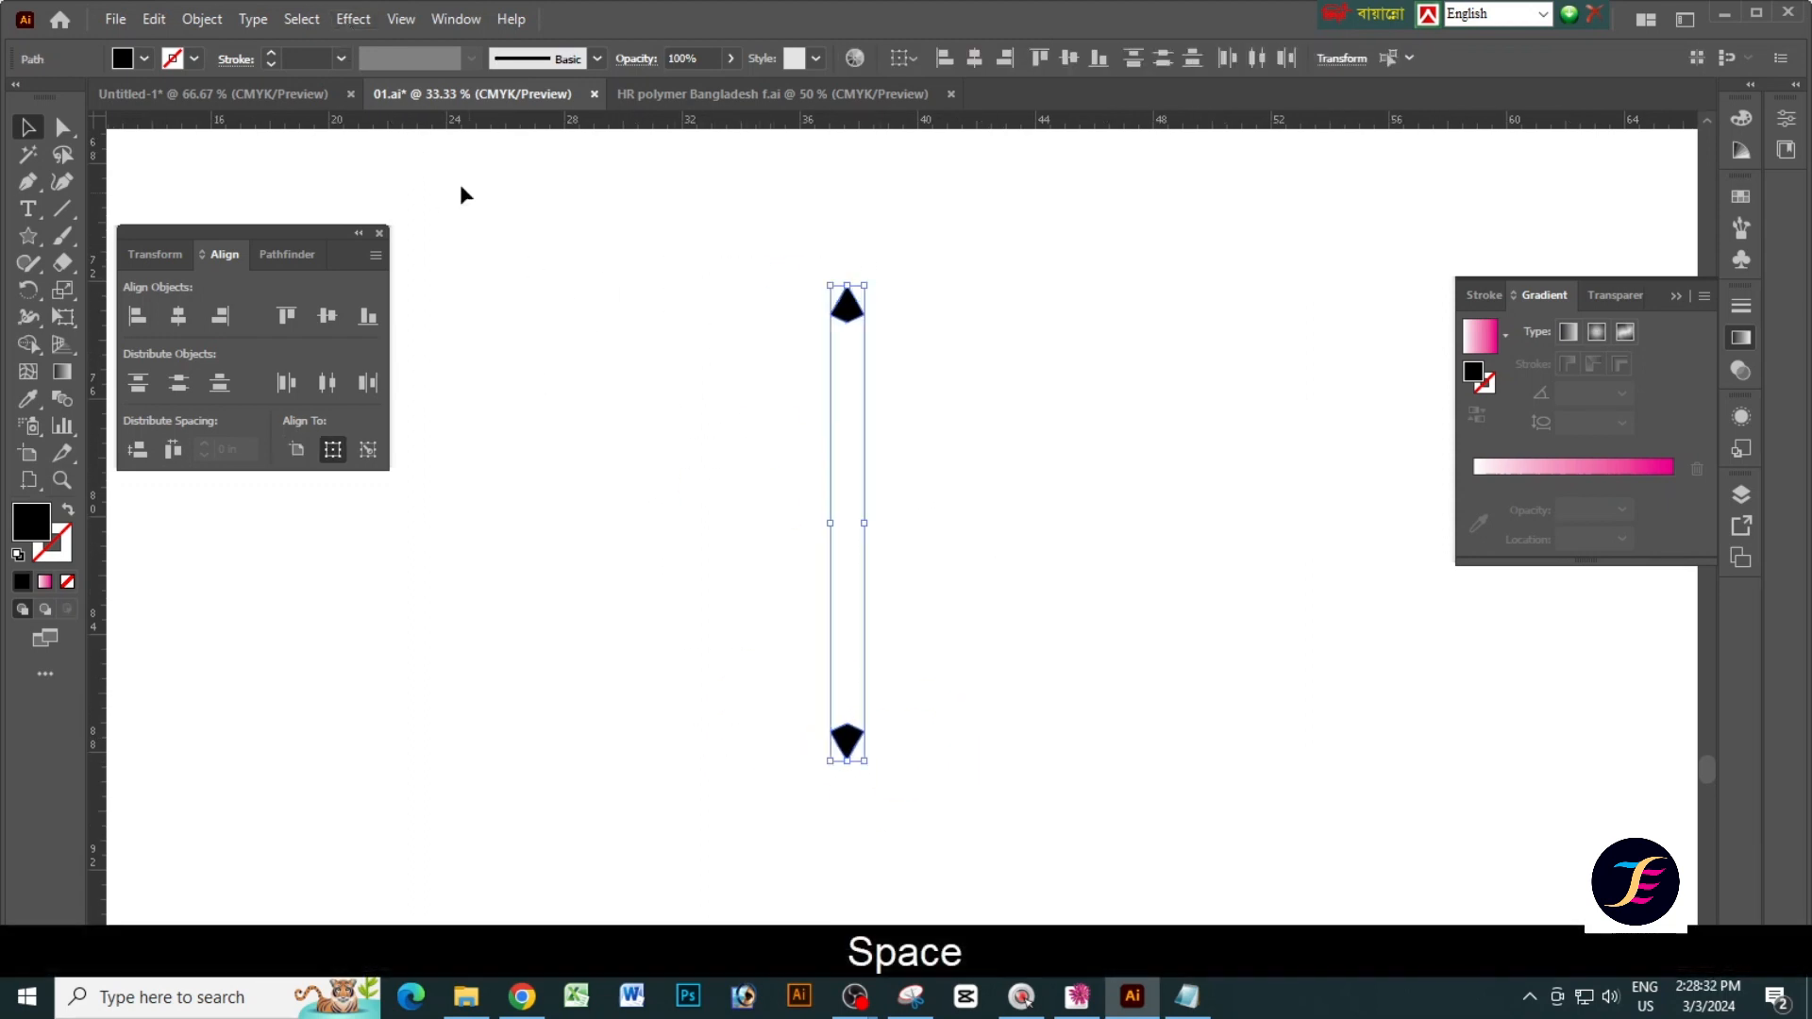
drag(309, 230, 200, 663)
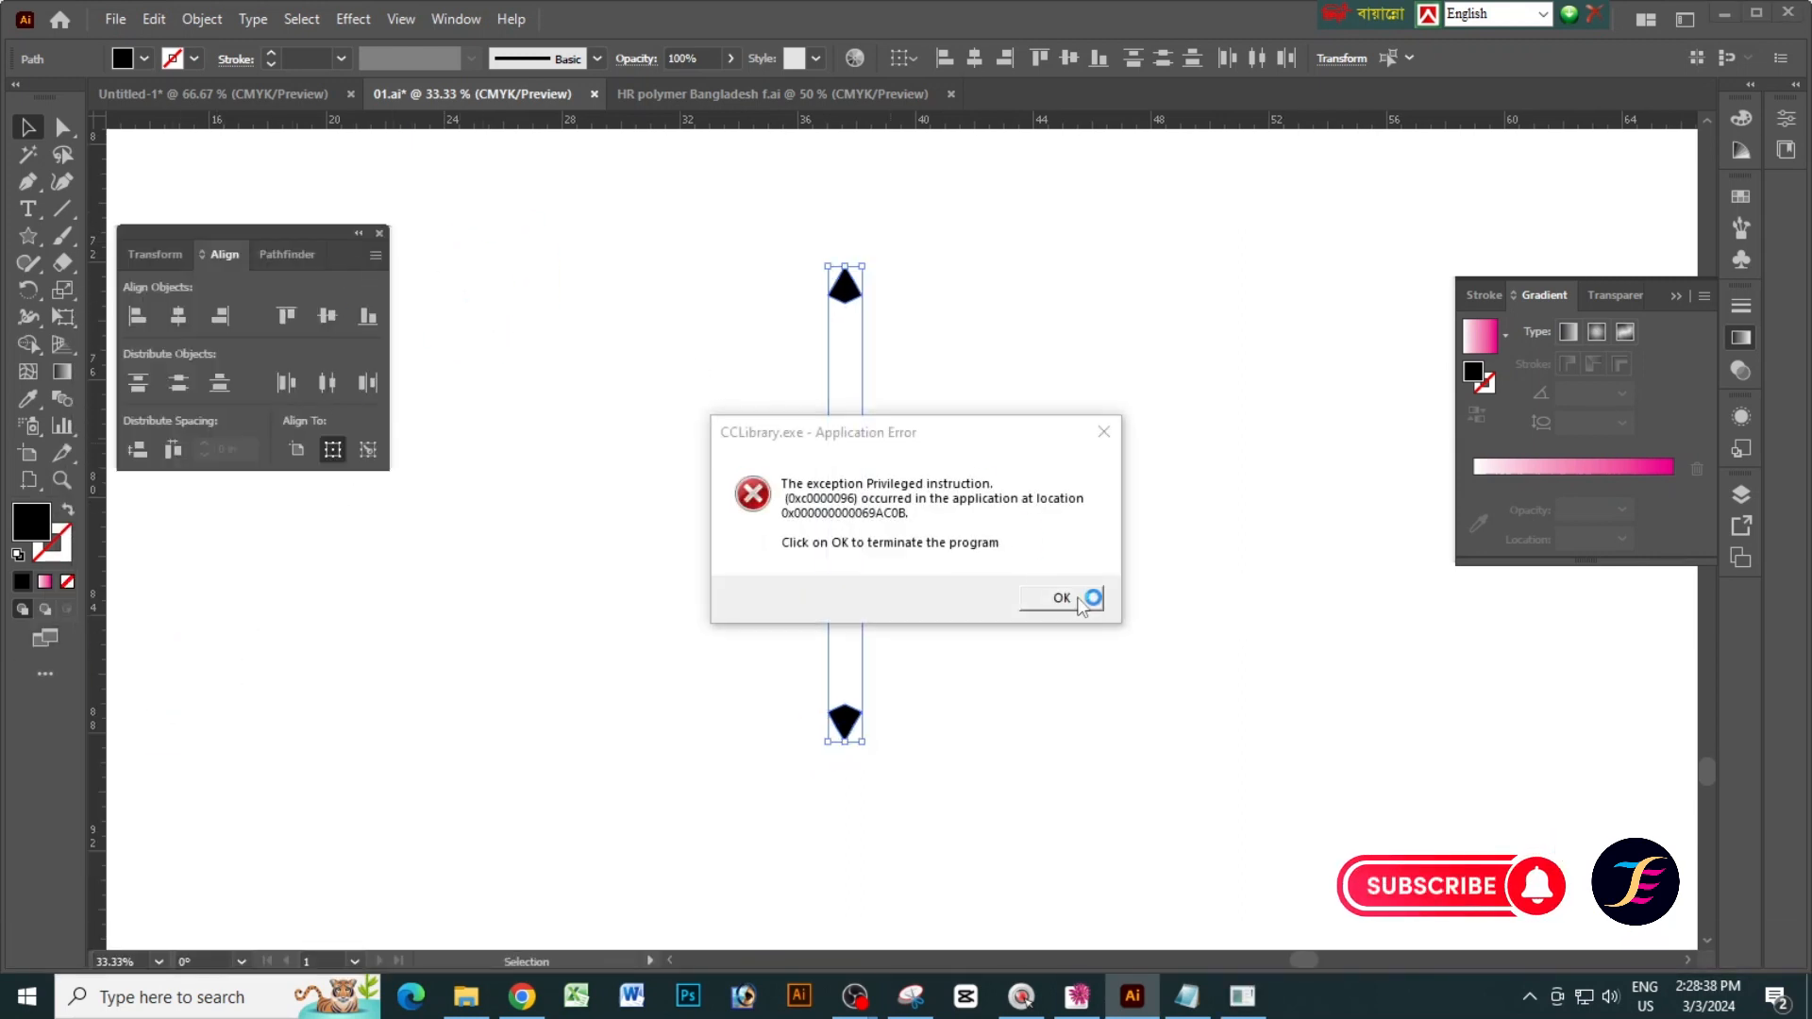
click(1061, 598)
click(300, 21)
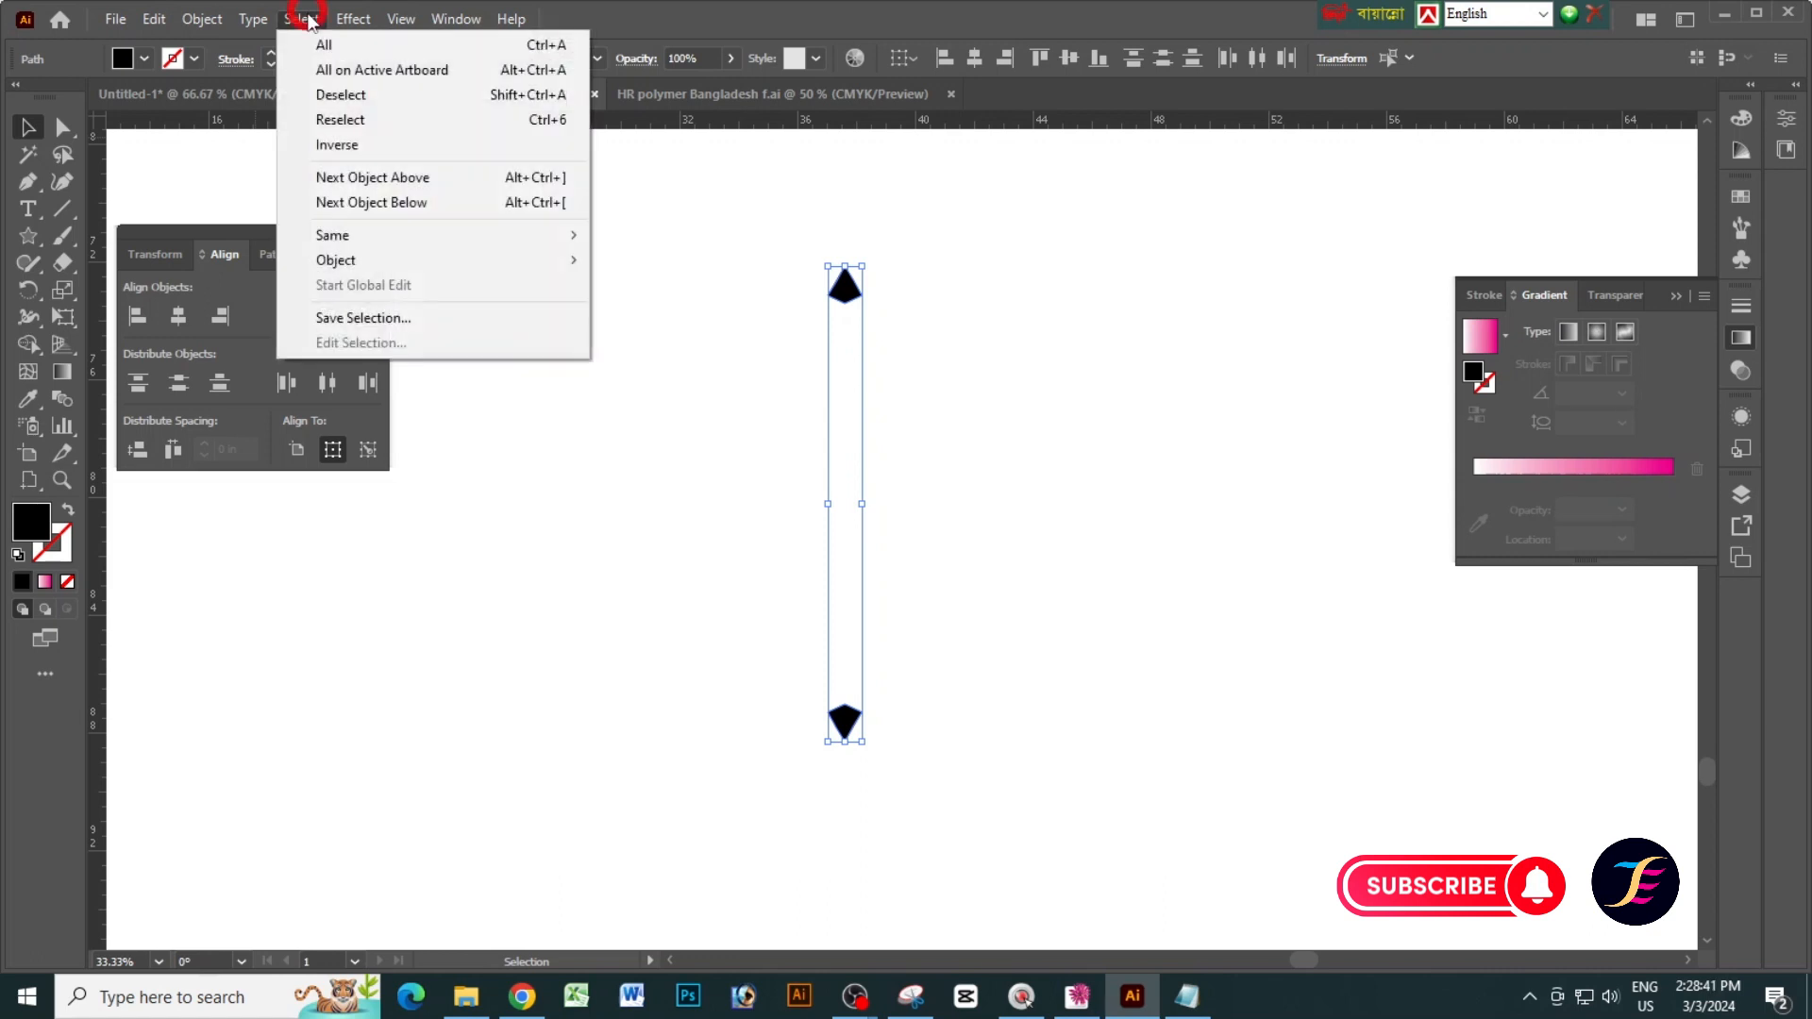
mouse_move(364, 24)
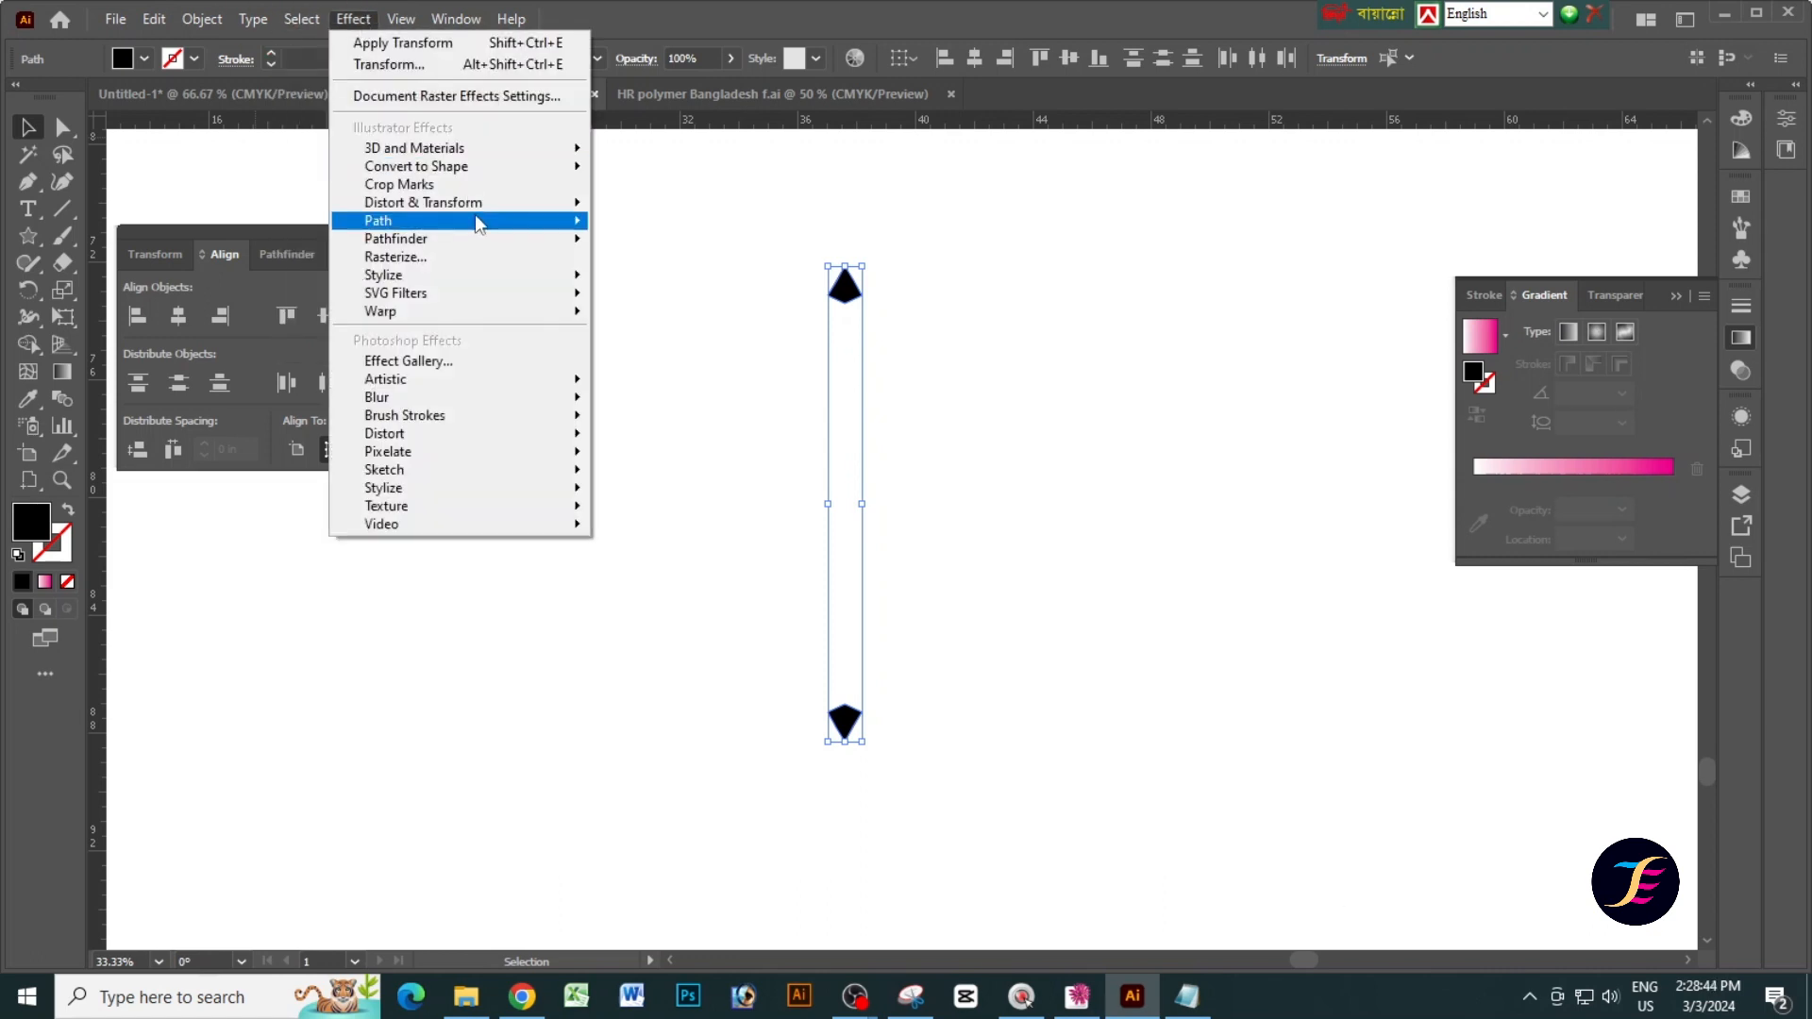
mouse_move(474, 204)
click(675, 280)
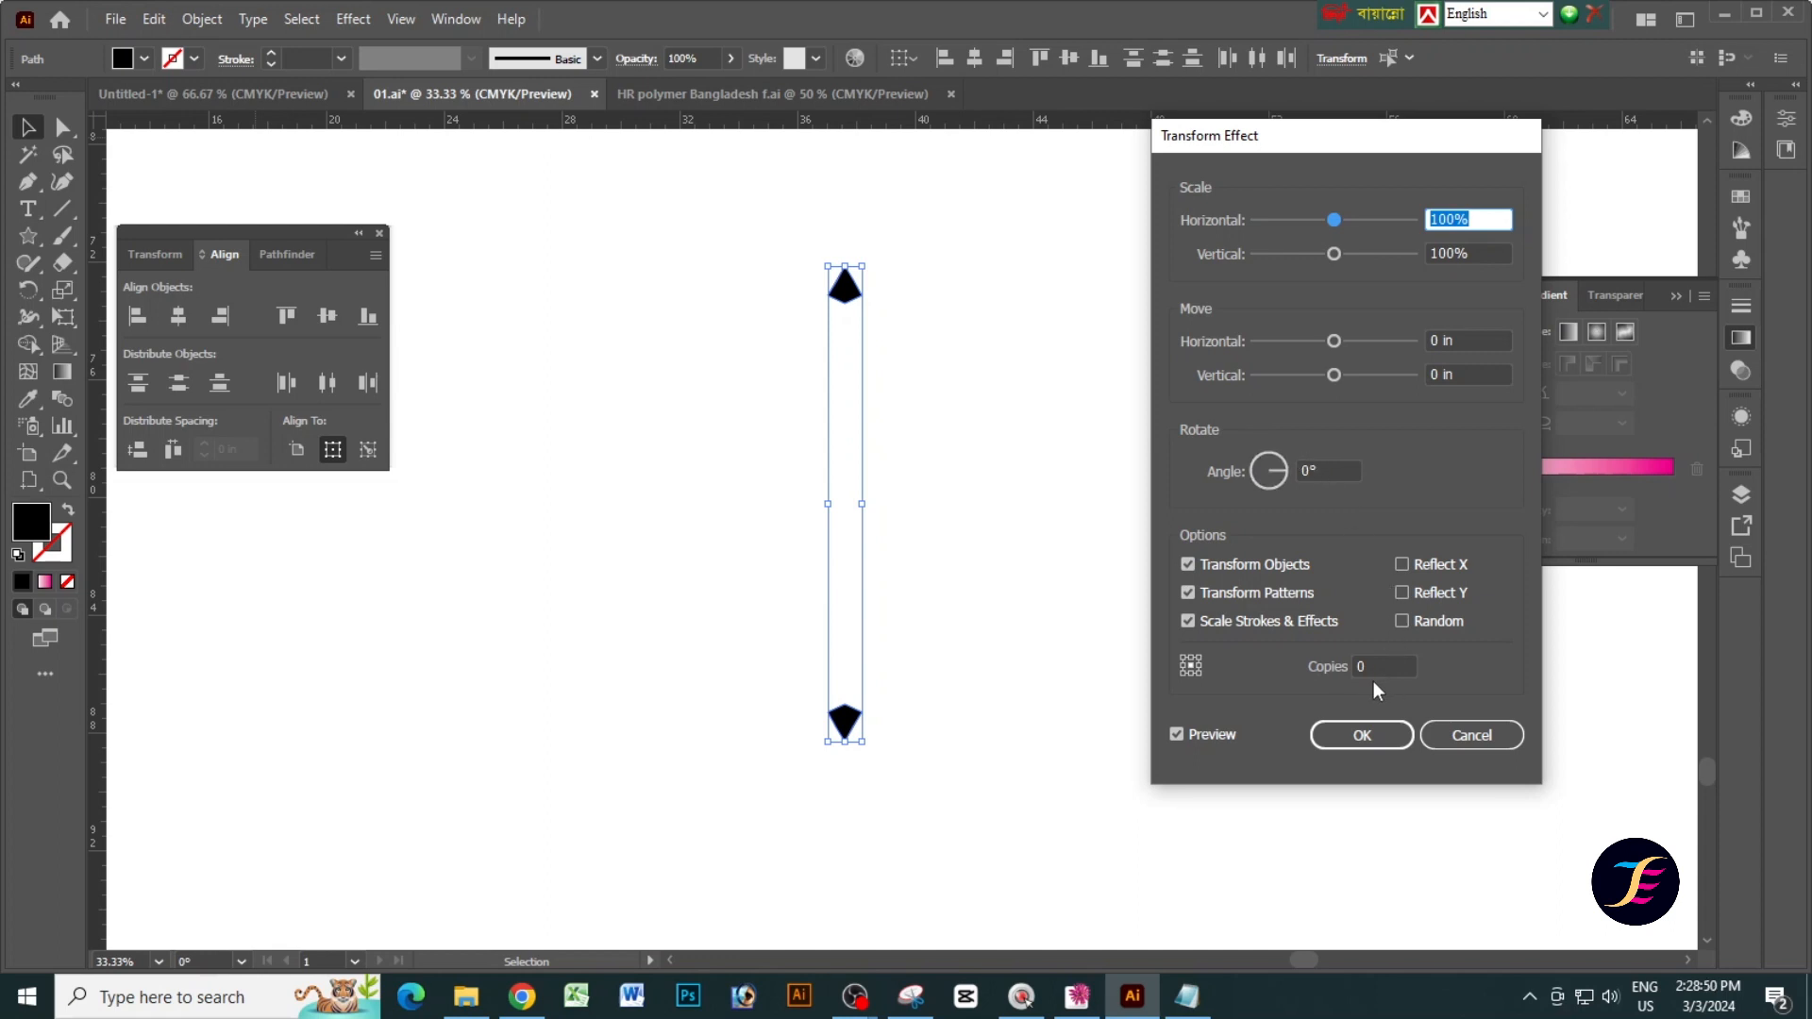
click(1319, 468)
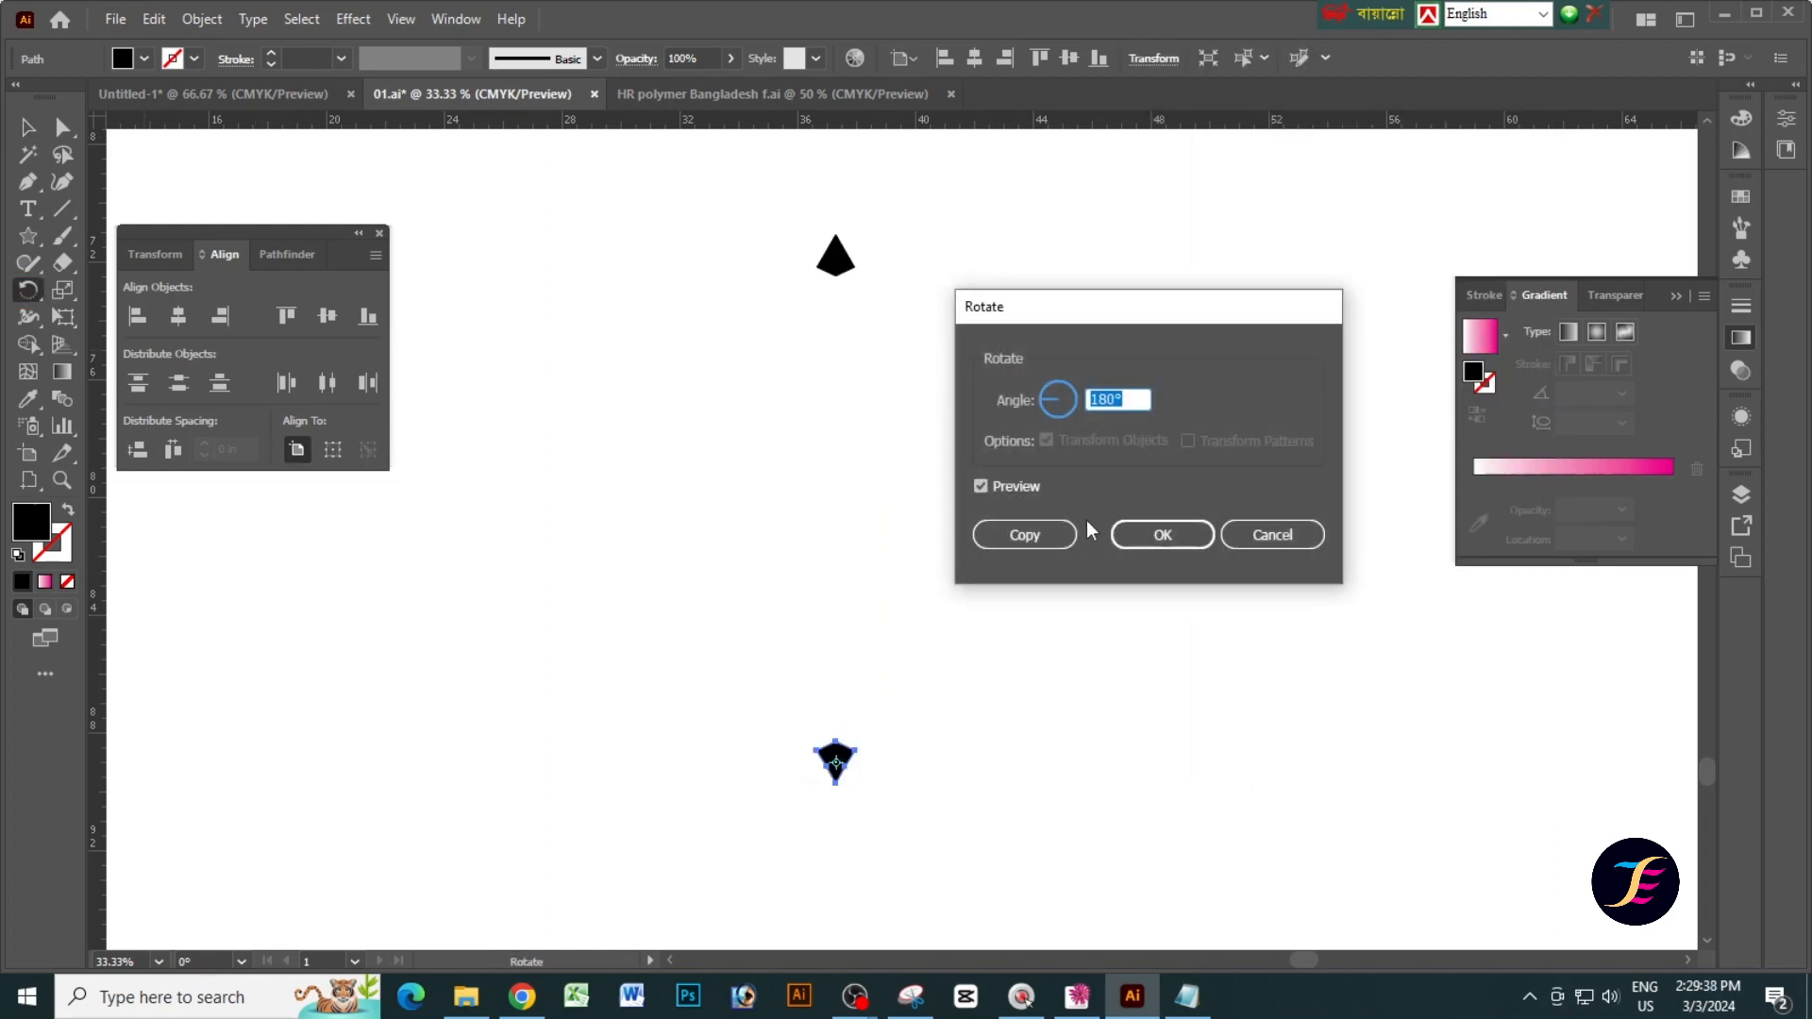
Rotate the lower kite by 180° and group it with the upper kite.
click(1153, 530)
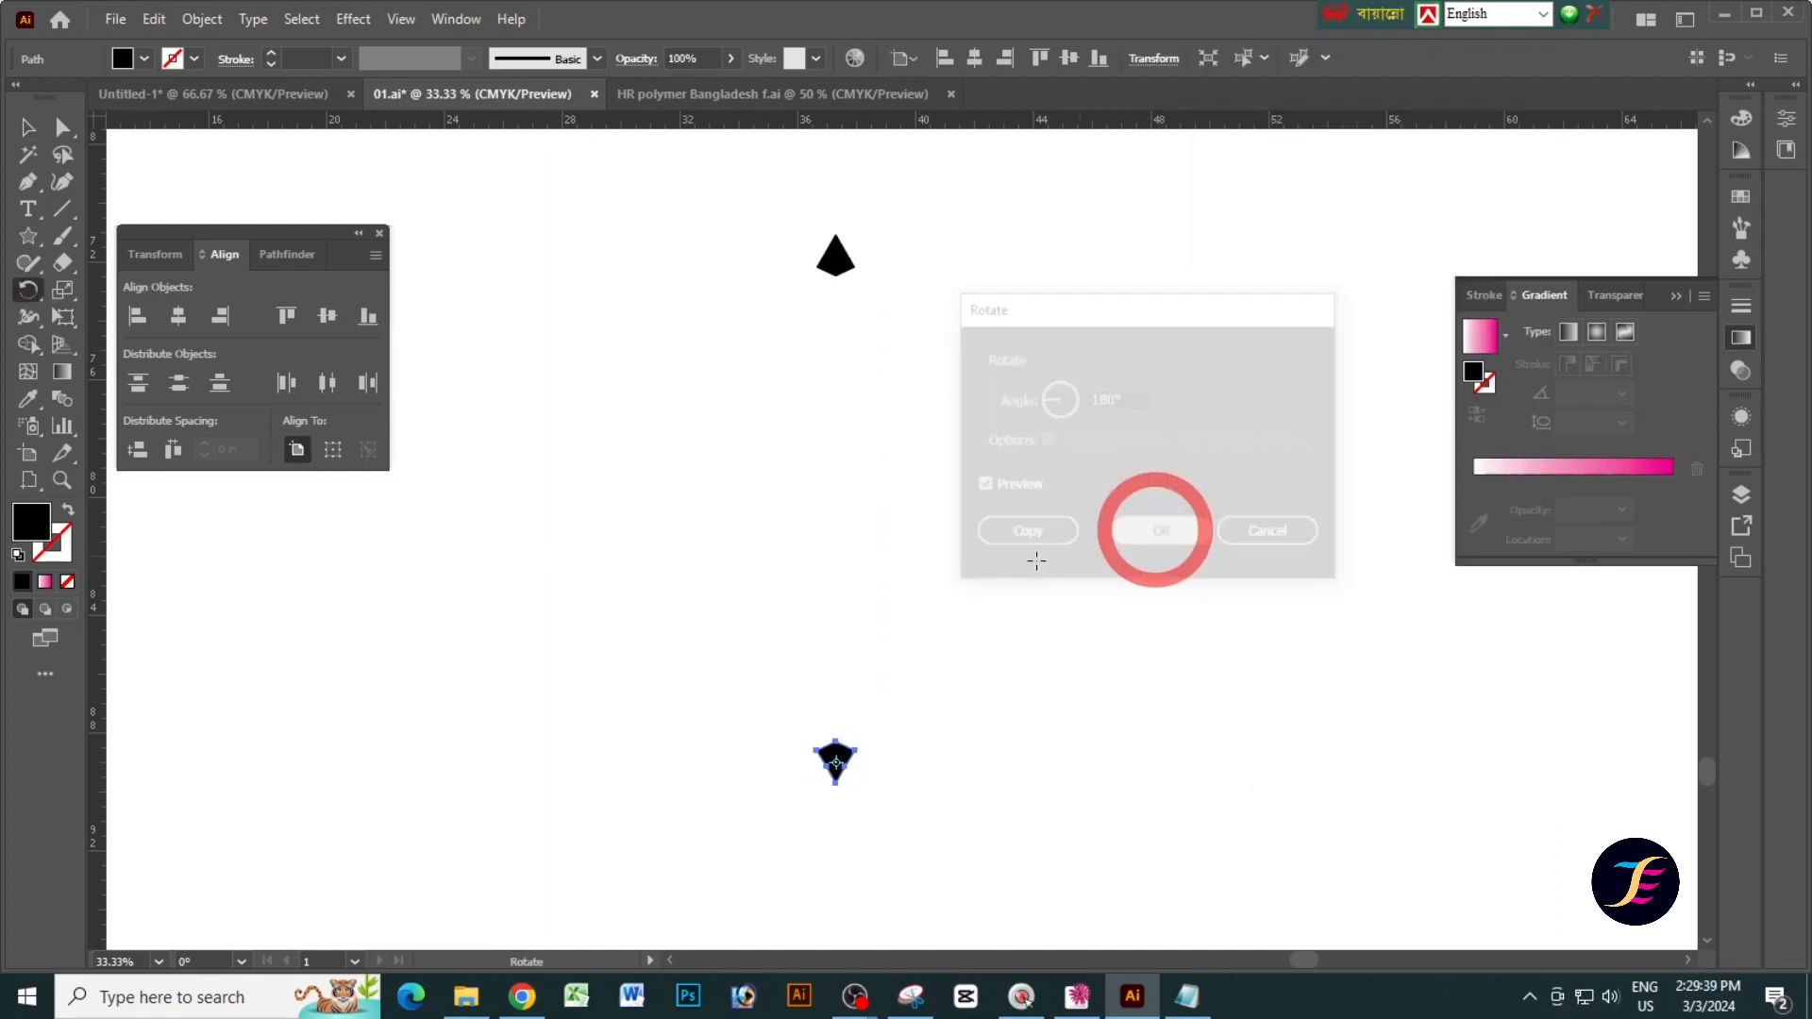
ctrl+click(1008, 520)
key(v)
drag(745, 296, 955, 819)
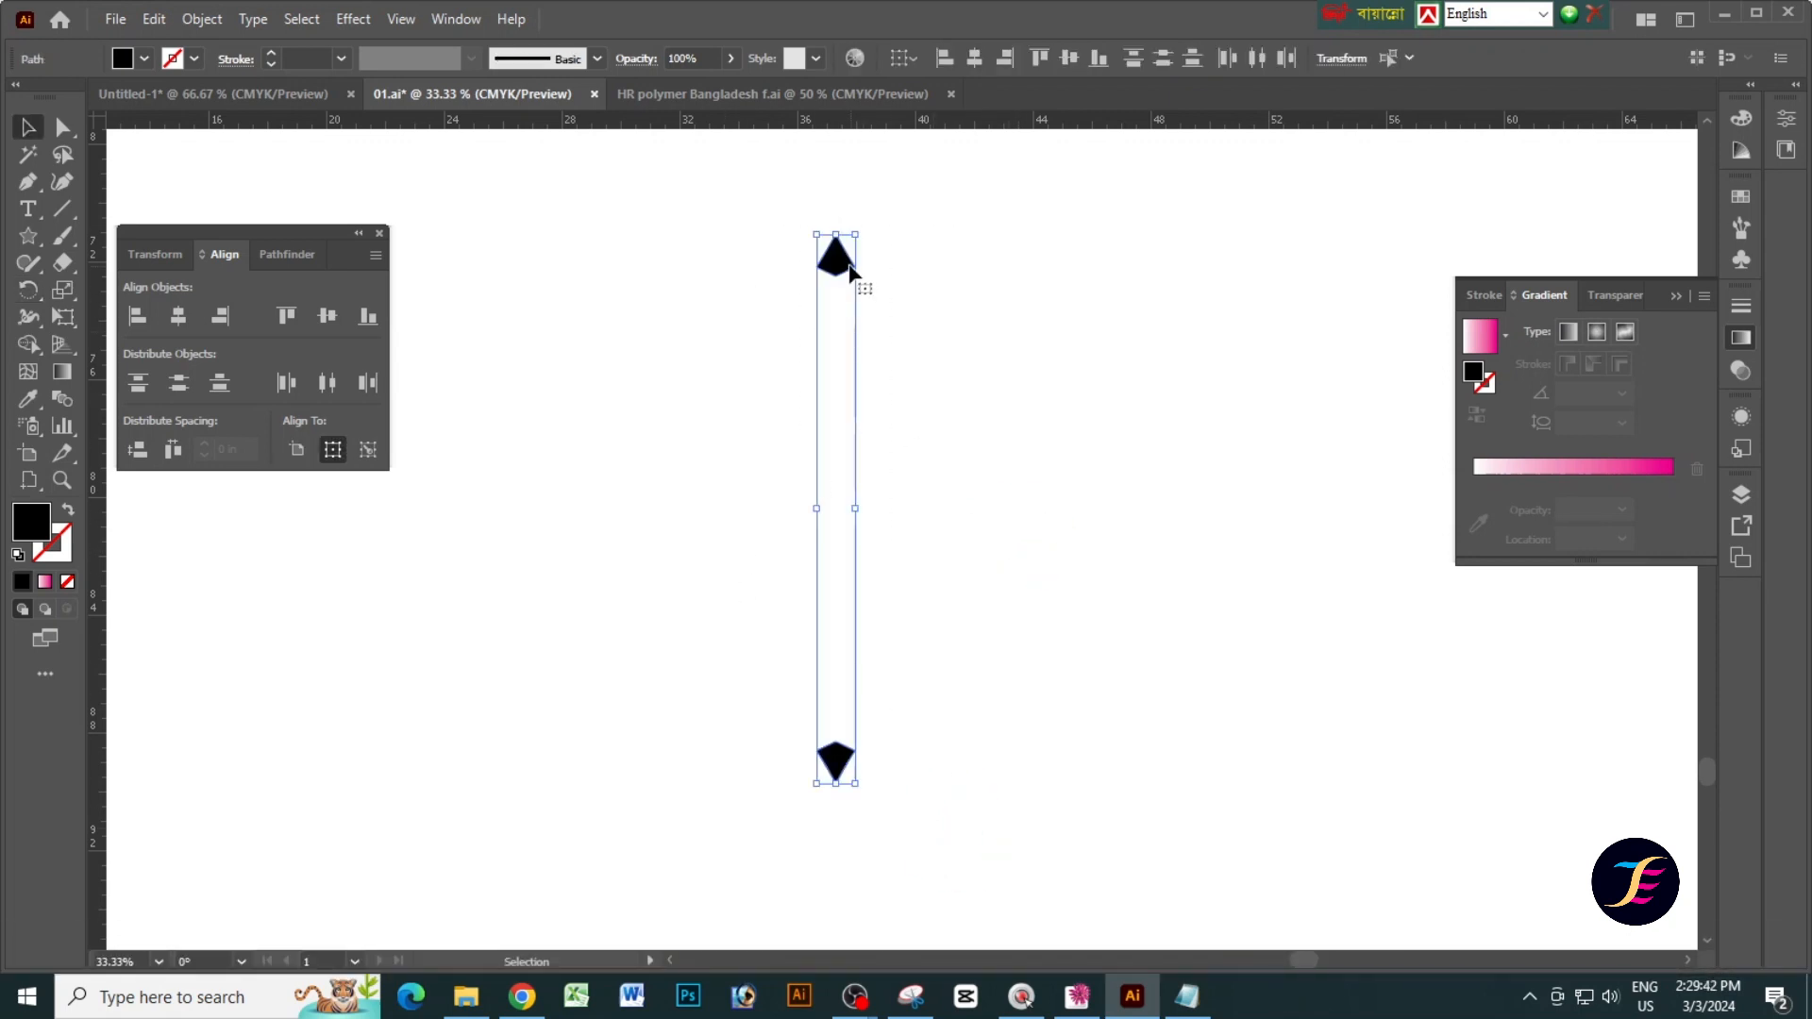
right_click(850, 272)
click(919, 411)
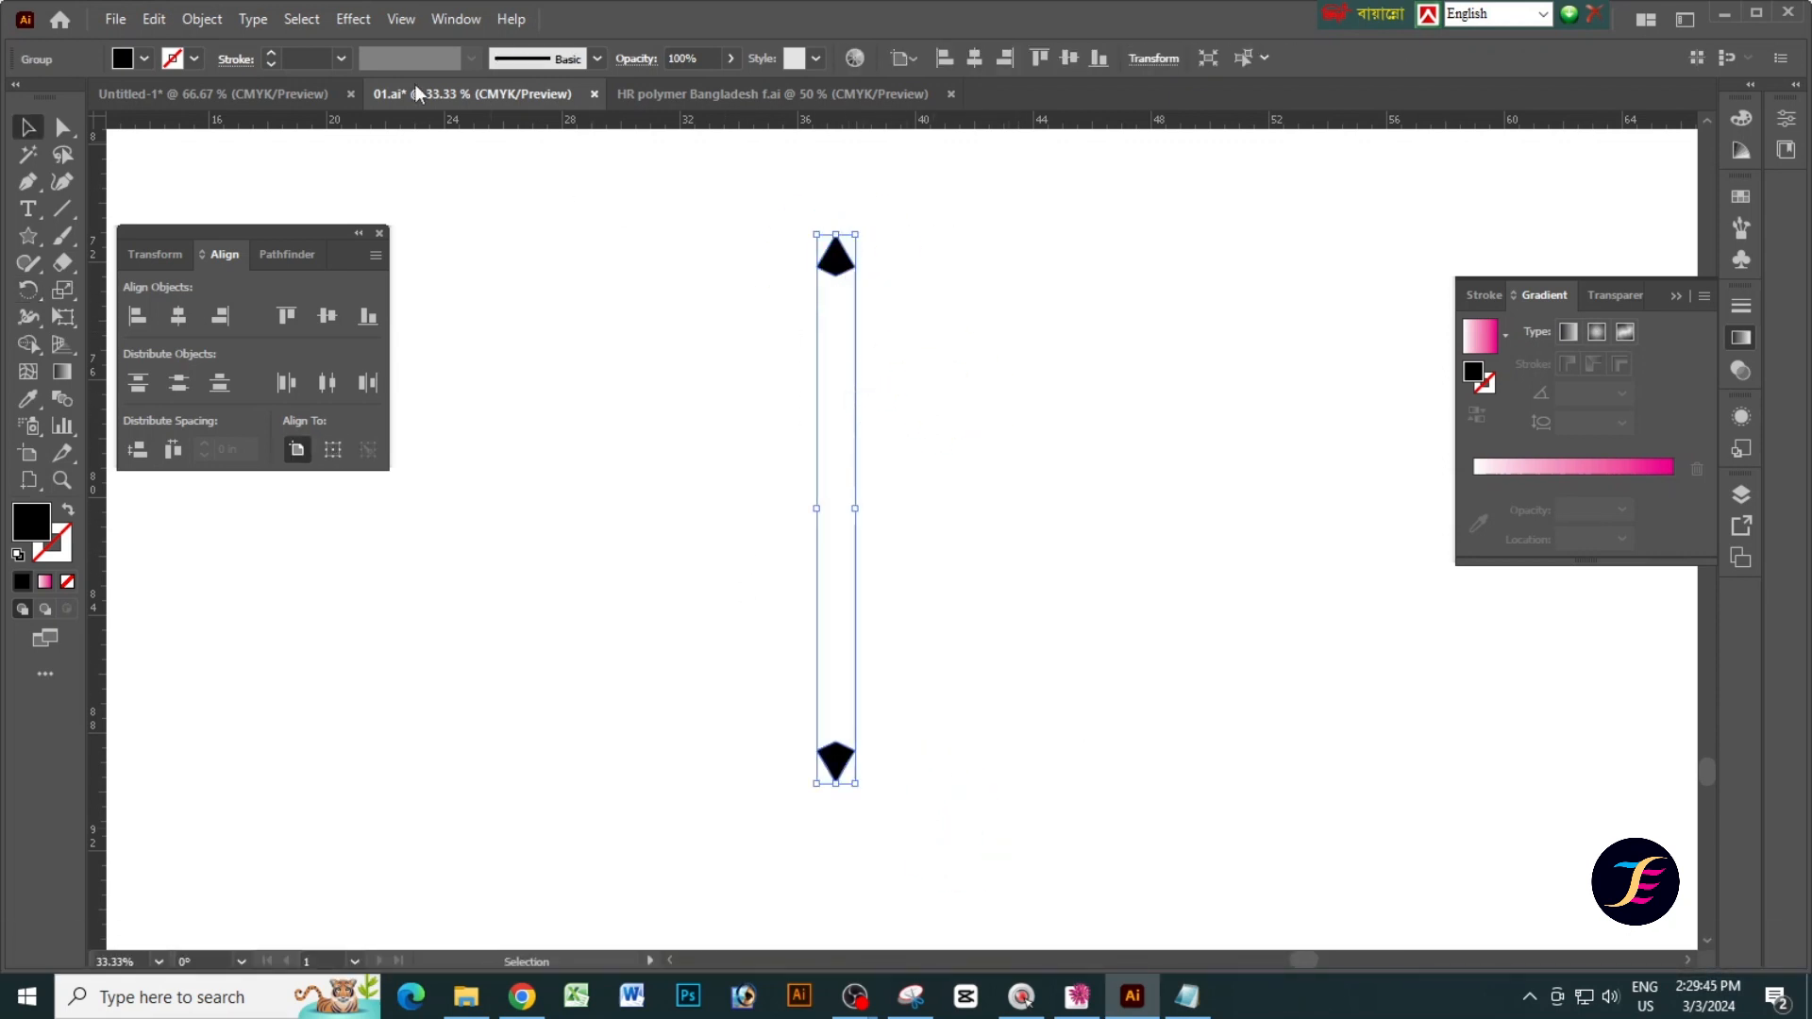
Start a Transform effect on the kite group with a rotation angle of 13°.
click(353, 19)
mouse_move(479, 202)
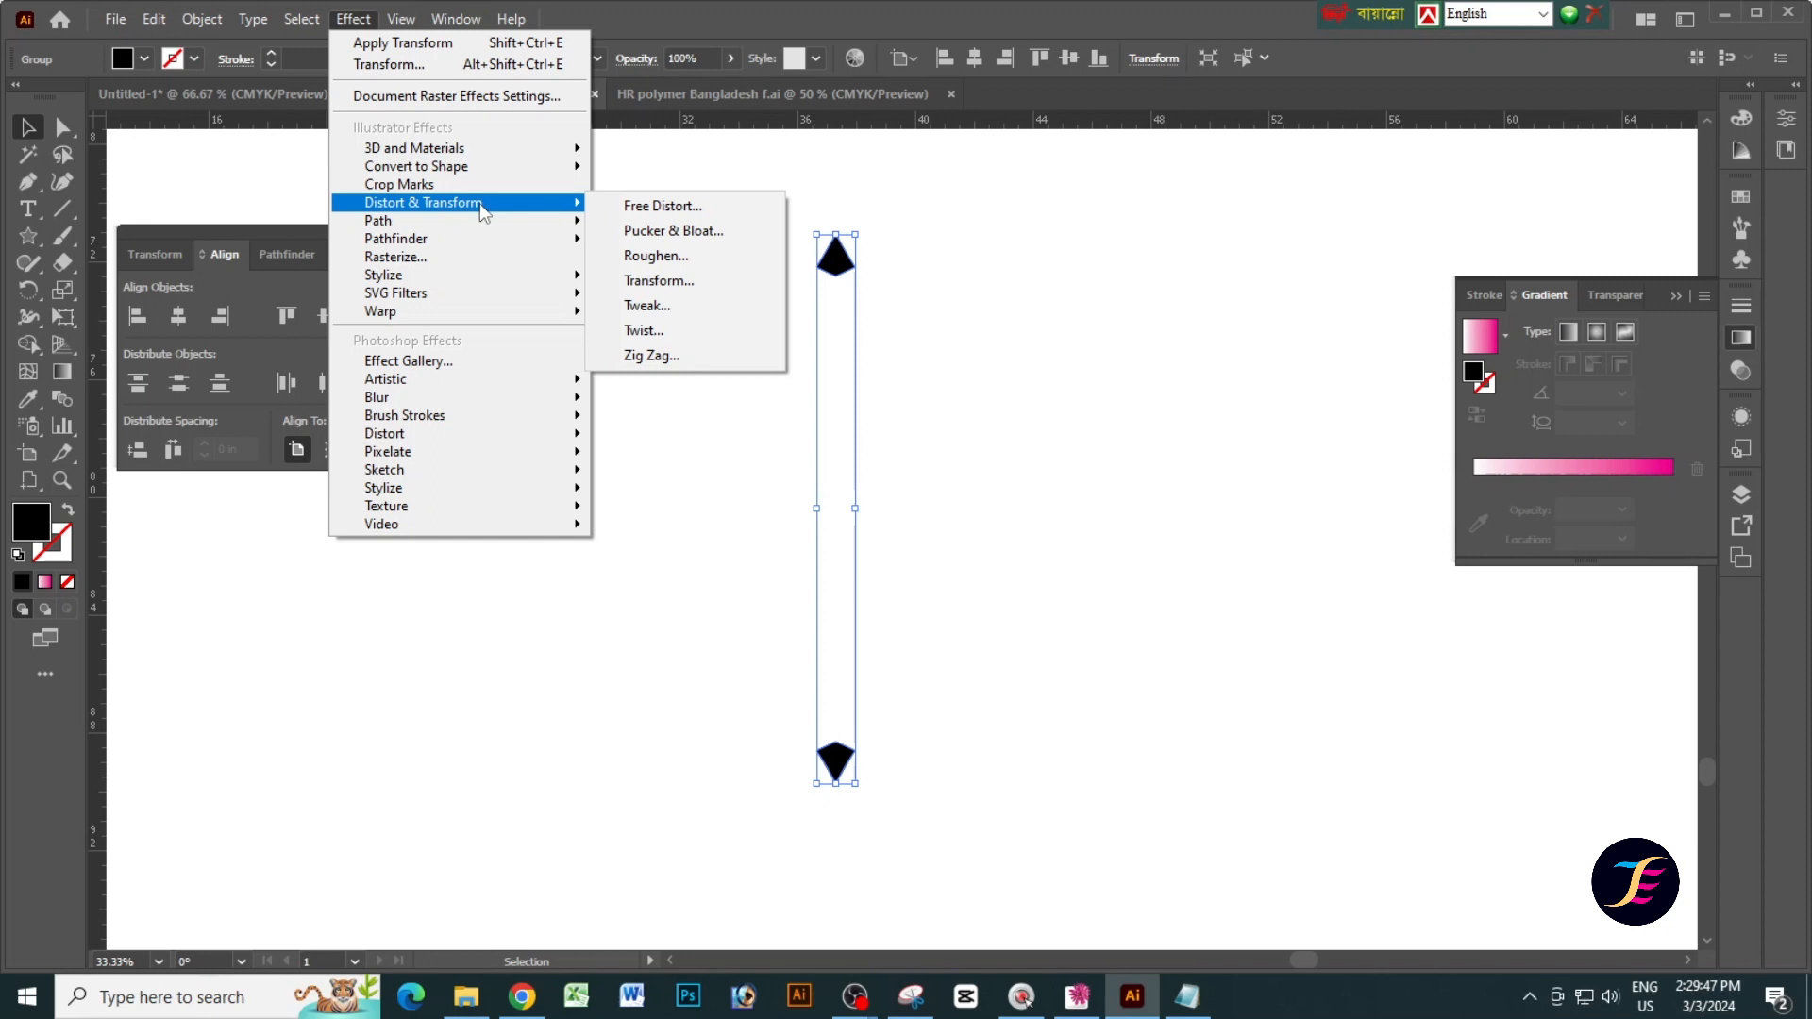
click(717, 281)
click(1327, 472)
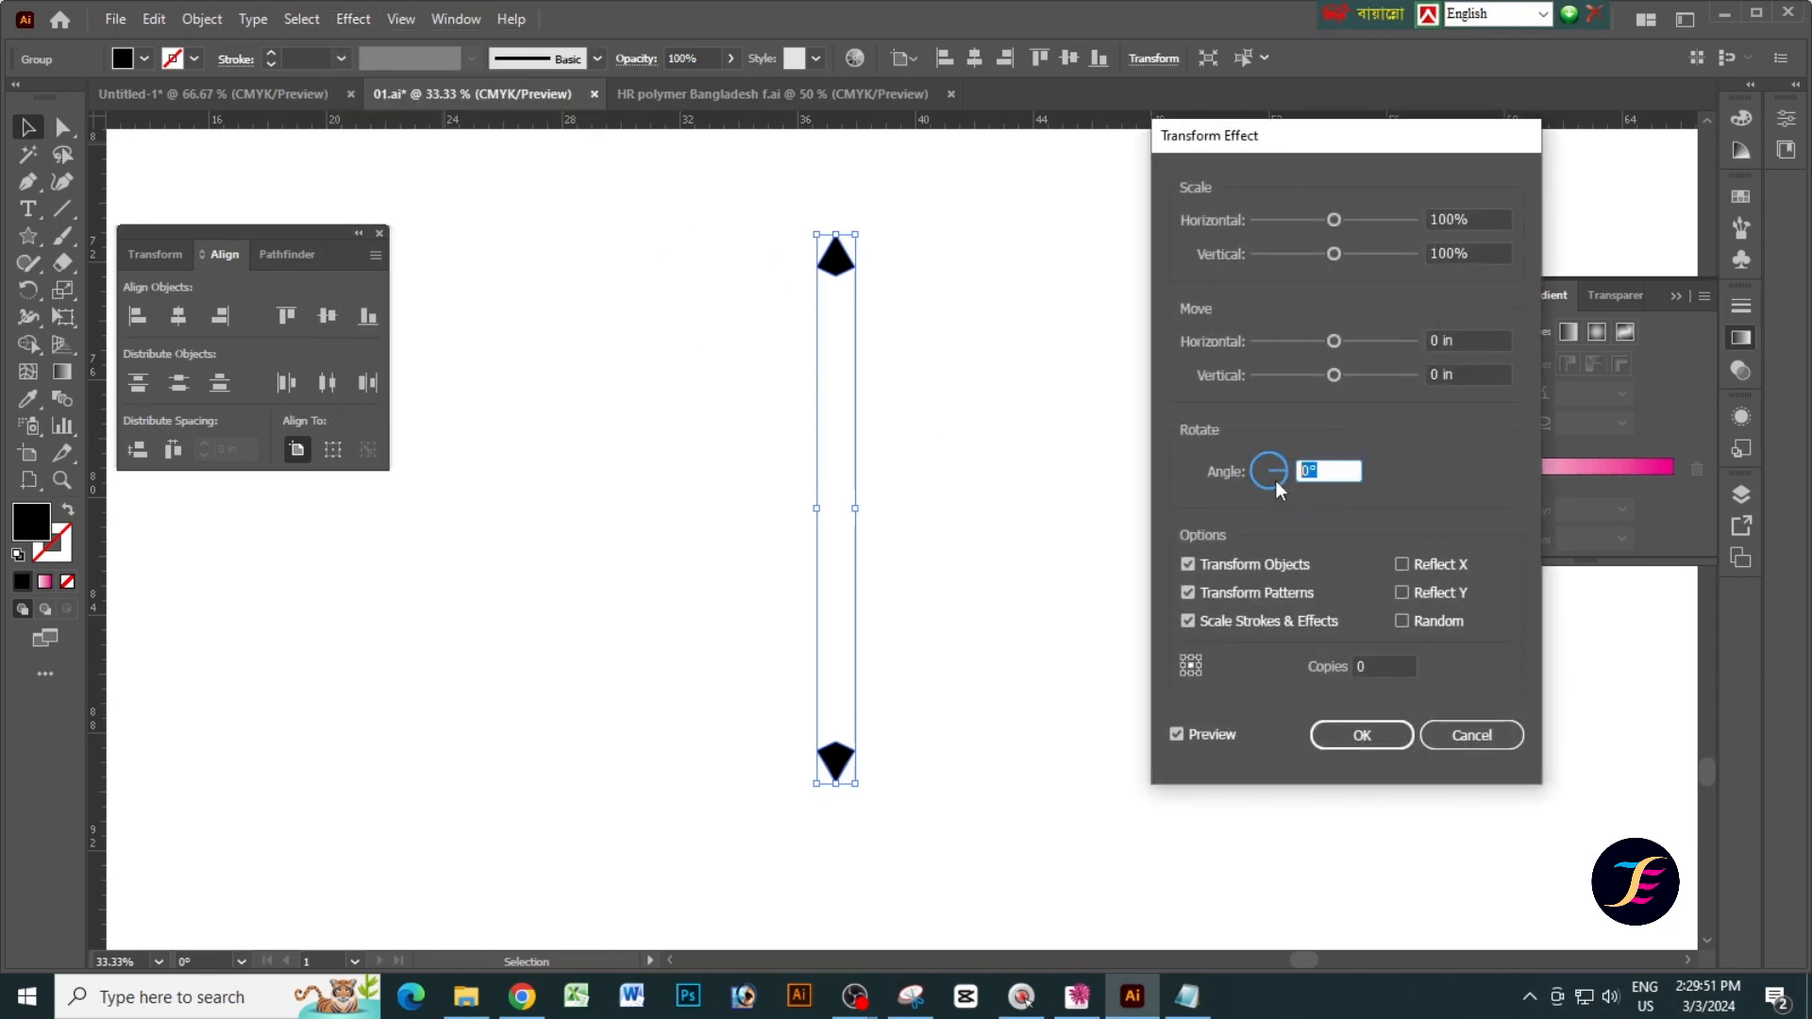
key(Up)
key(Up)
key(Up)
key(Up)
key(Up)
key(Up)
key(Up)
key(Up)
key(Up)
key(Up)
key(Up)
key(Up)
key(Up)
key(Up)
key(Up)
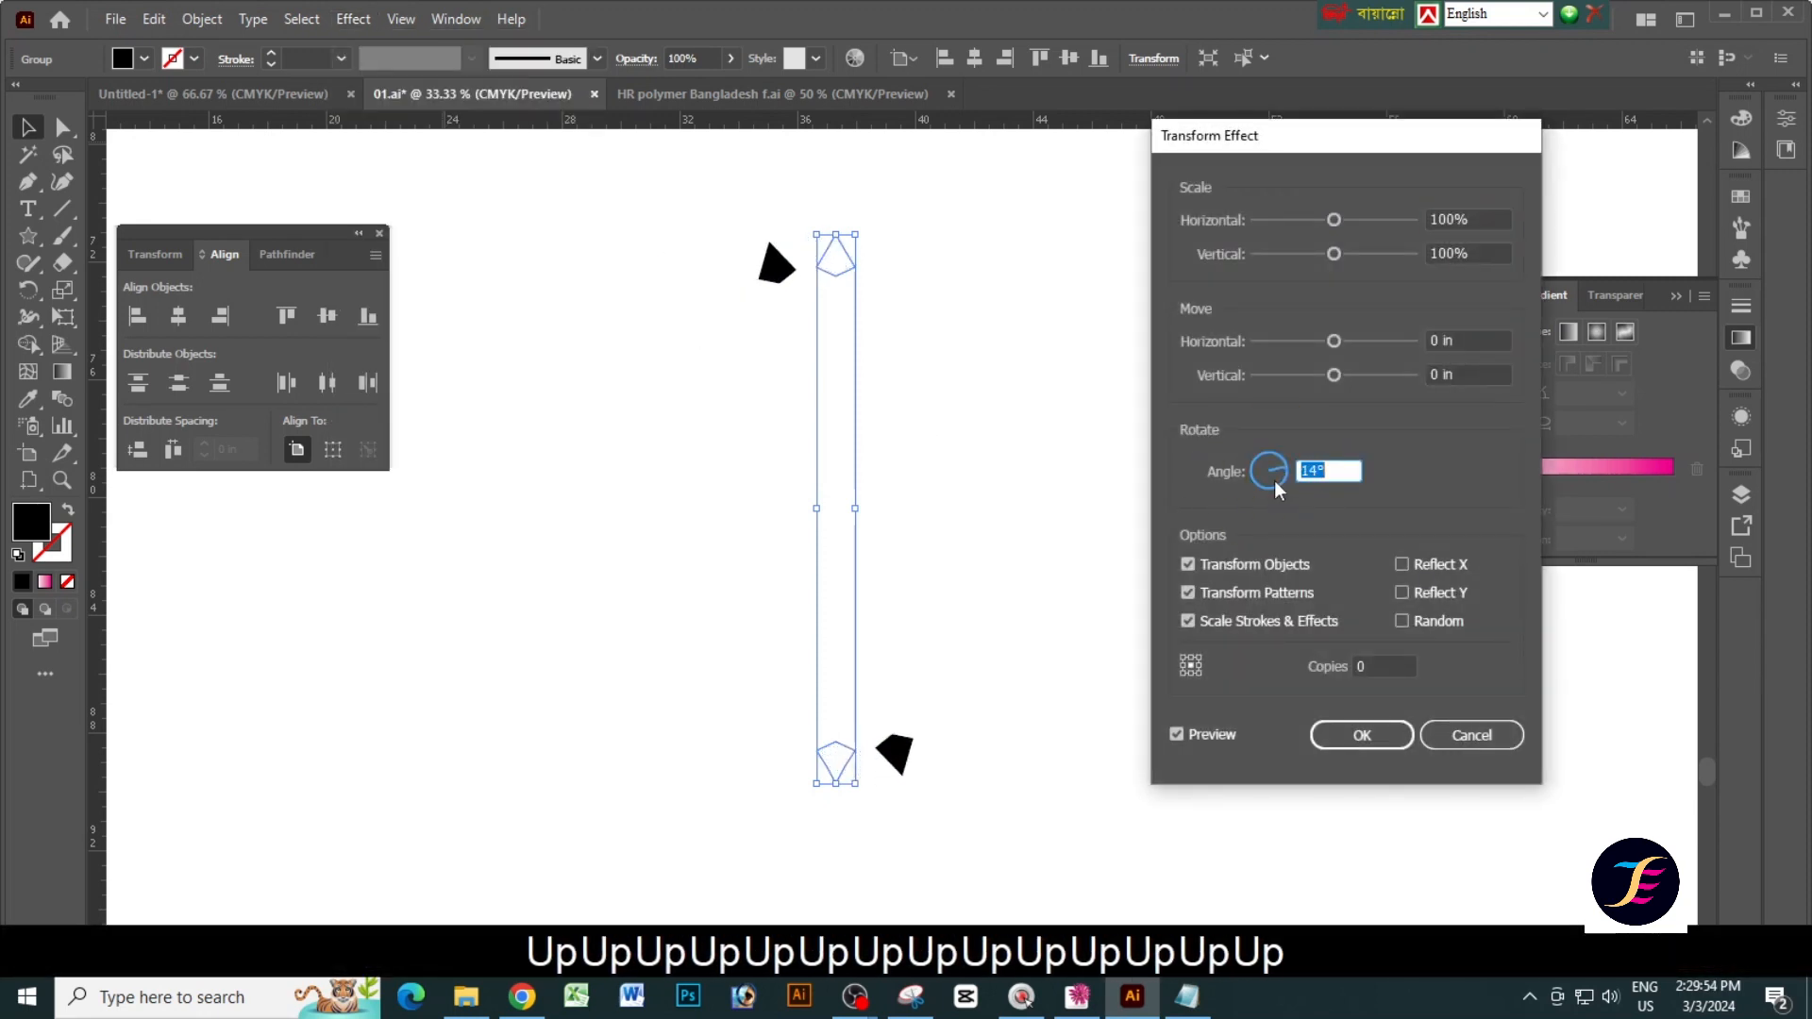
key(Right)
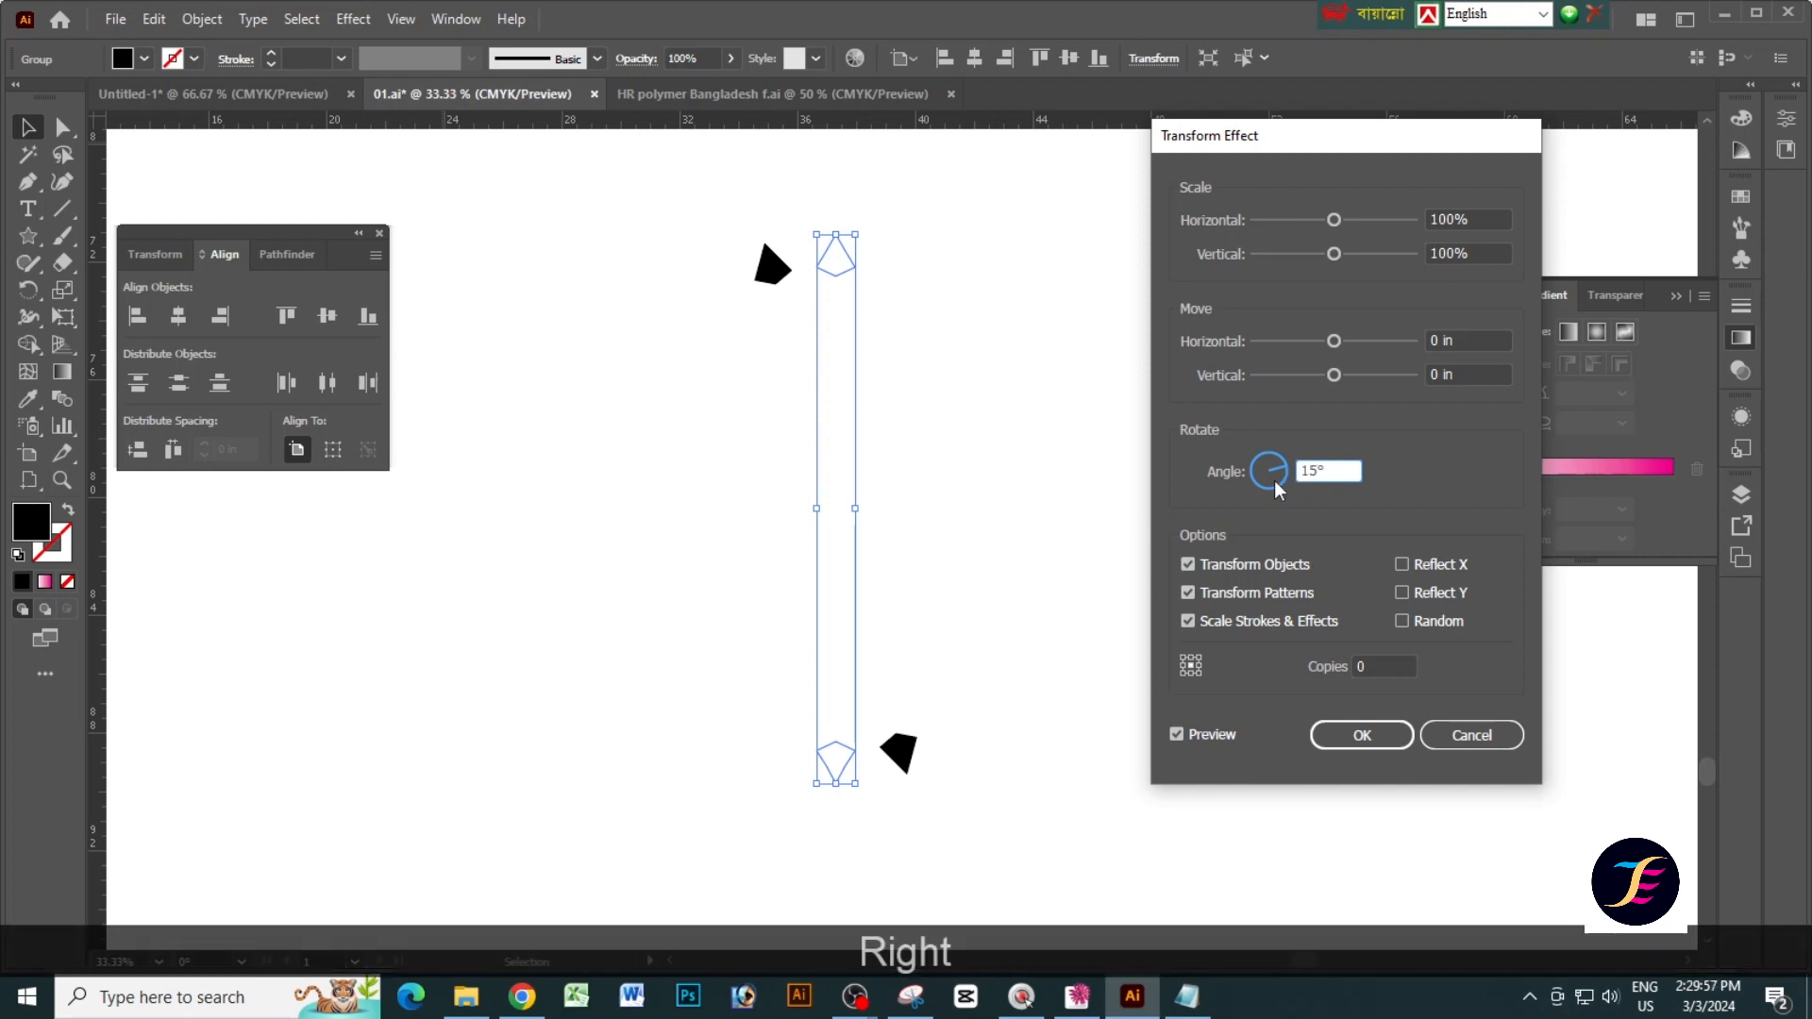
key(Down)
key(Down)
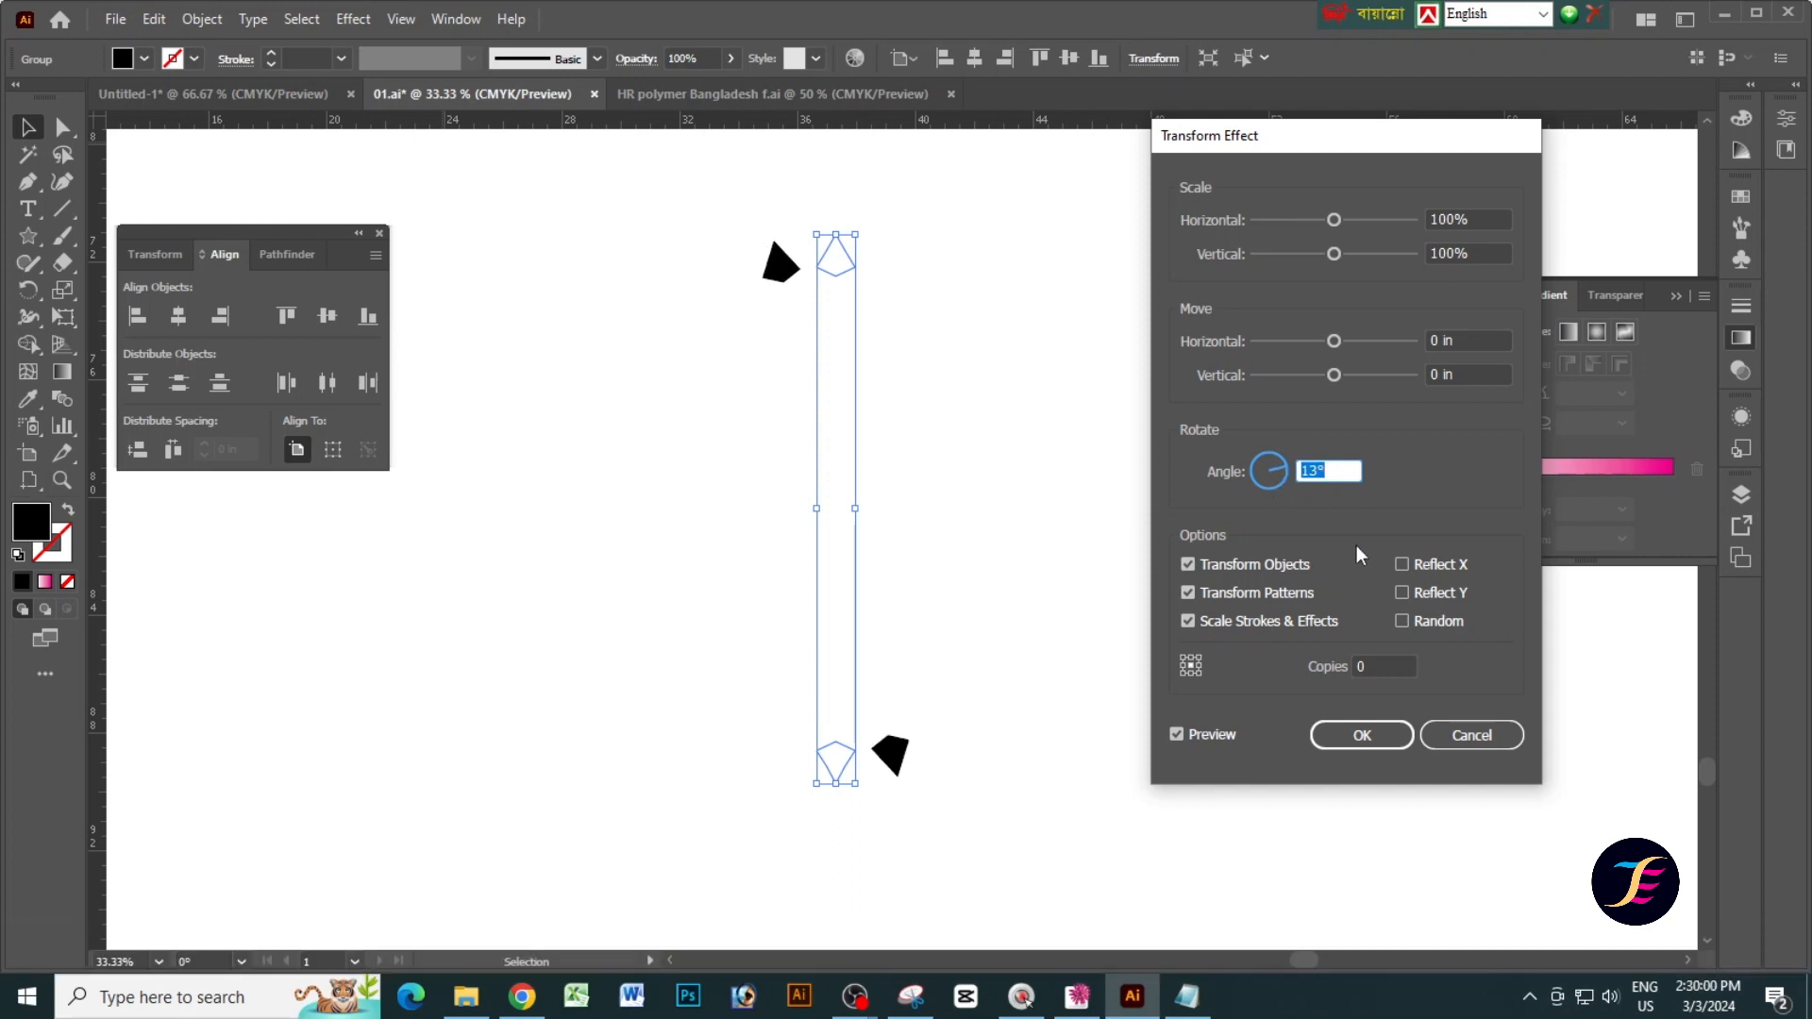
Try 15, 10 and 13 copies of the kite group in the Transform effect.
click(1319, 676)
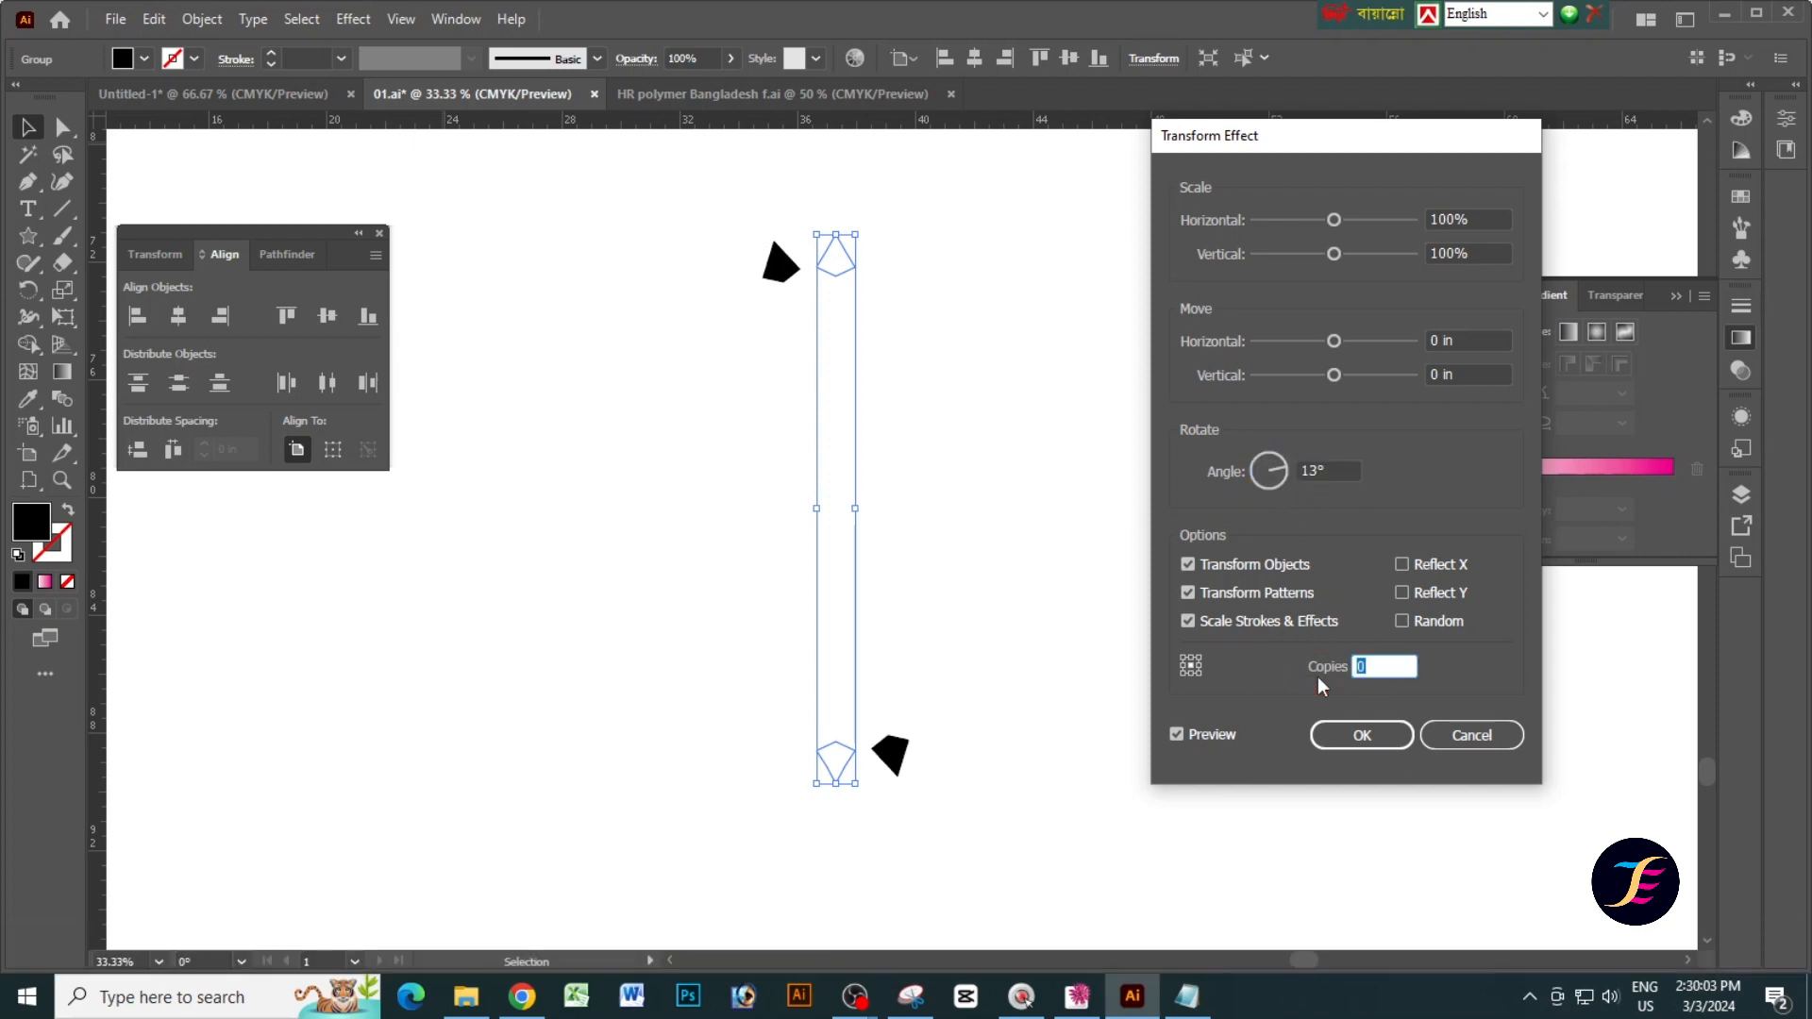
text(15)
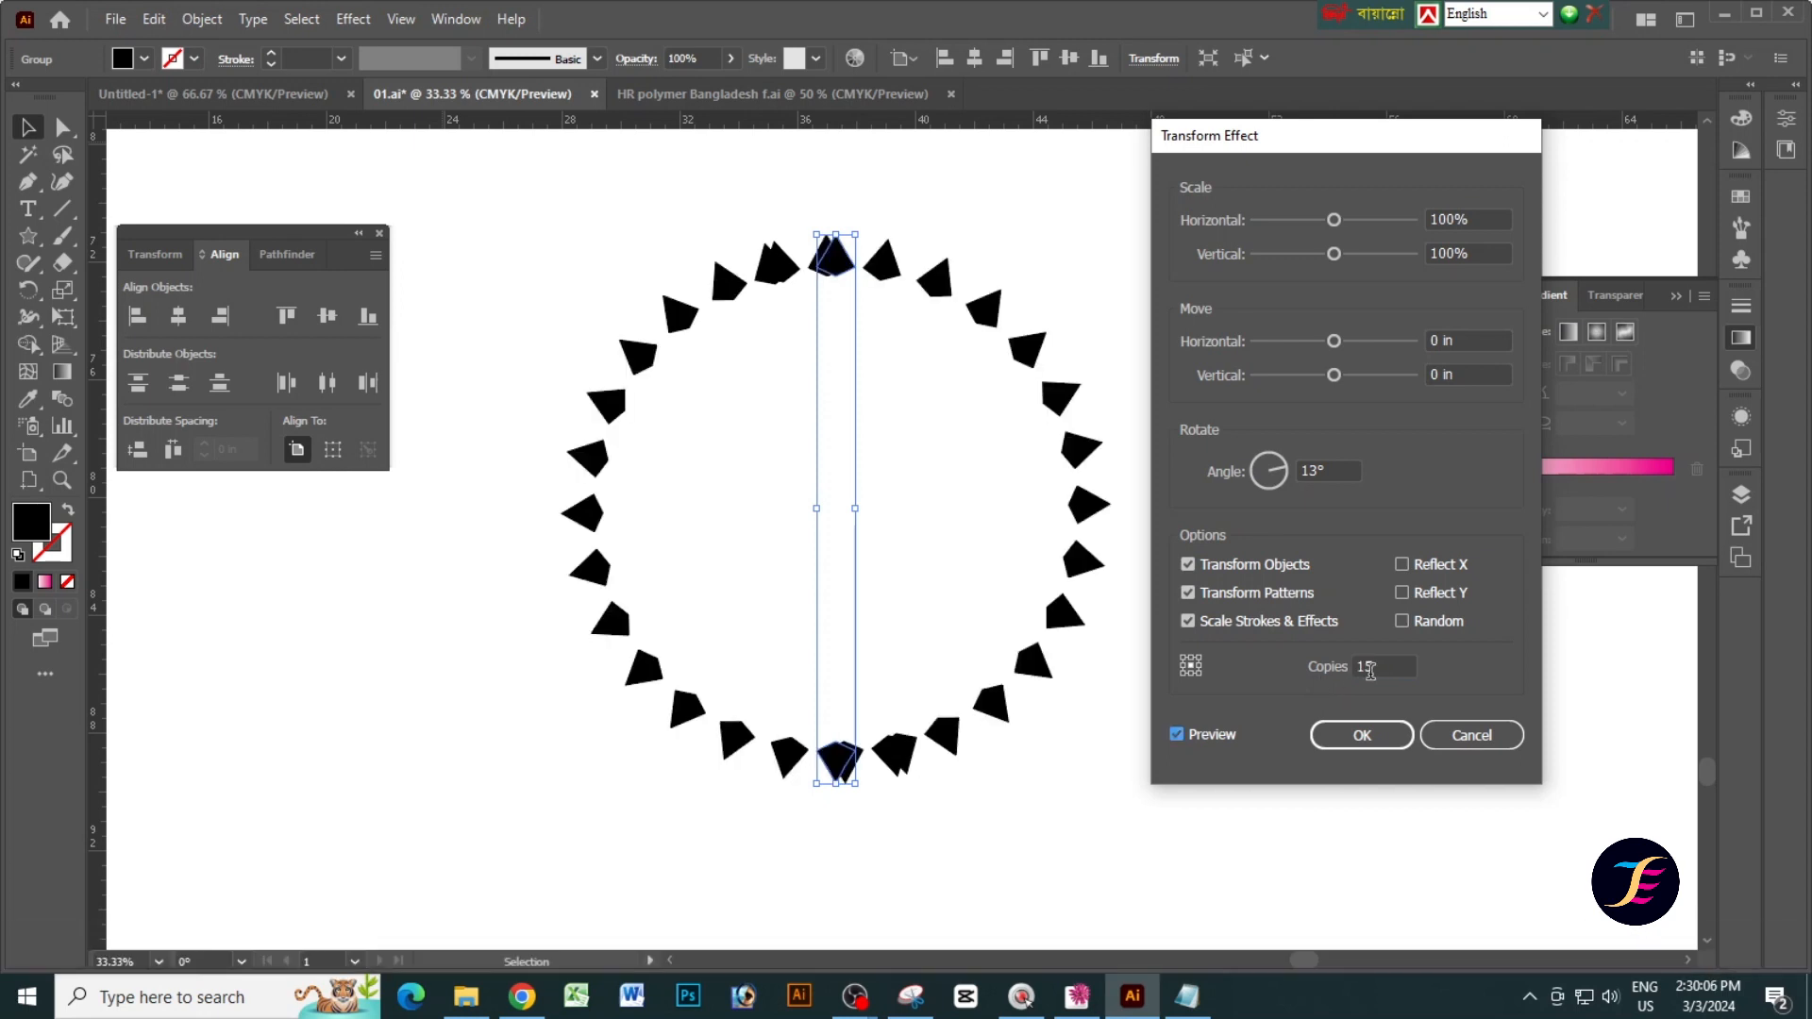
click(1326, 668)
text(10)
key(Down)
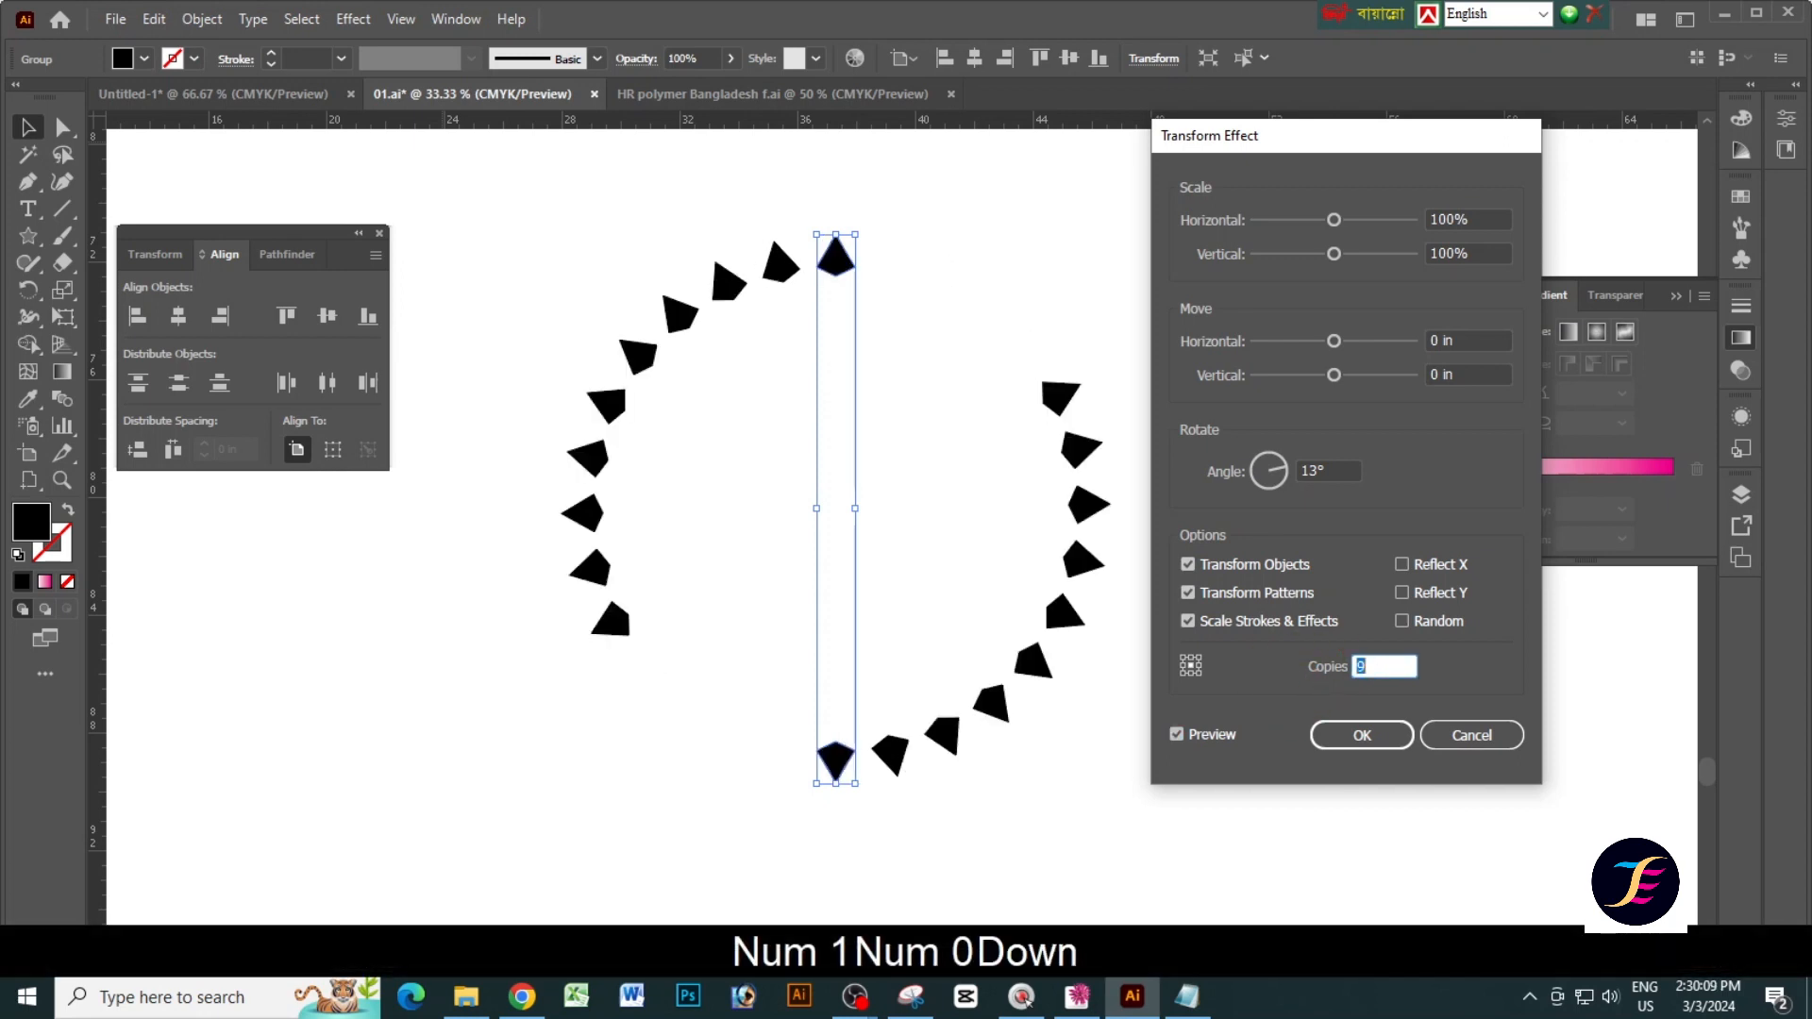
key(Up)
key(Up)
key(Up)
key(Up)
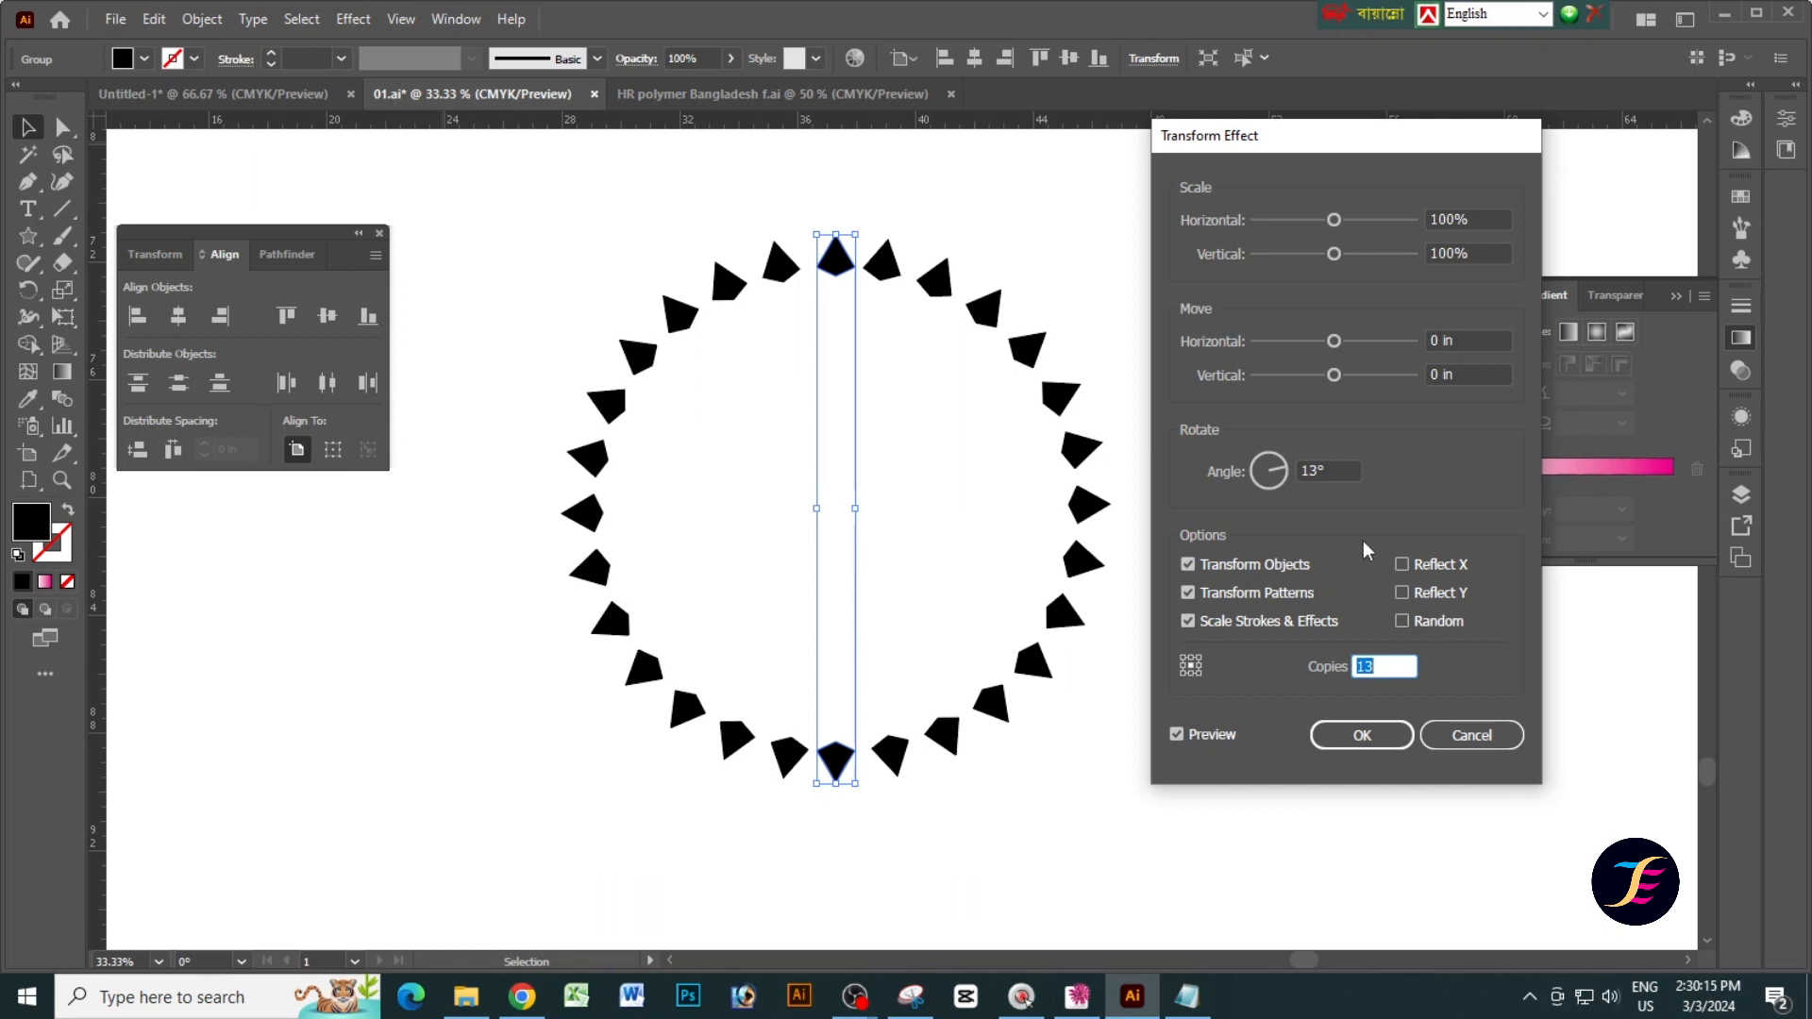
Set the Transform effect to a 12° rotation with 14 copies and apply it.
click(1309, 470)
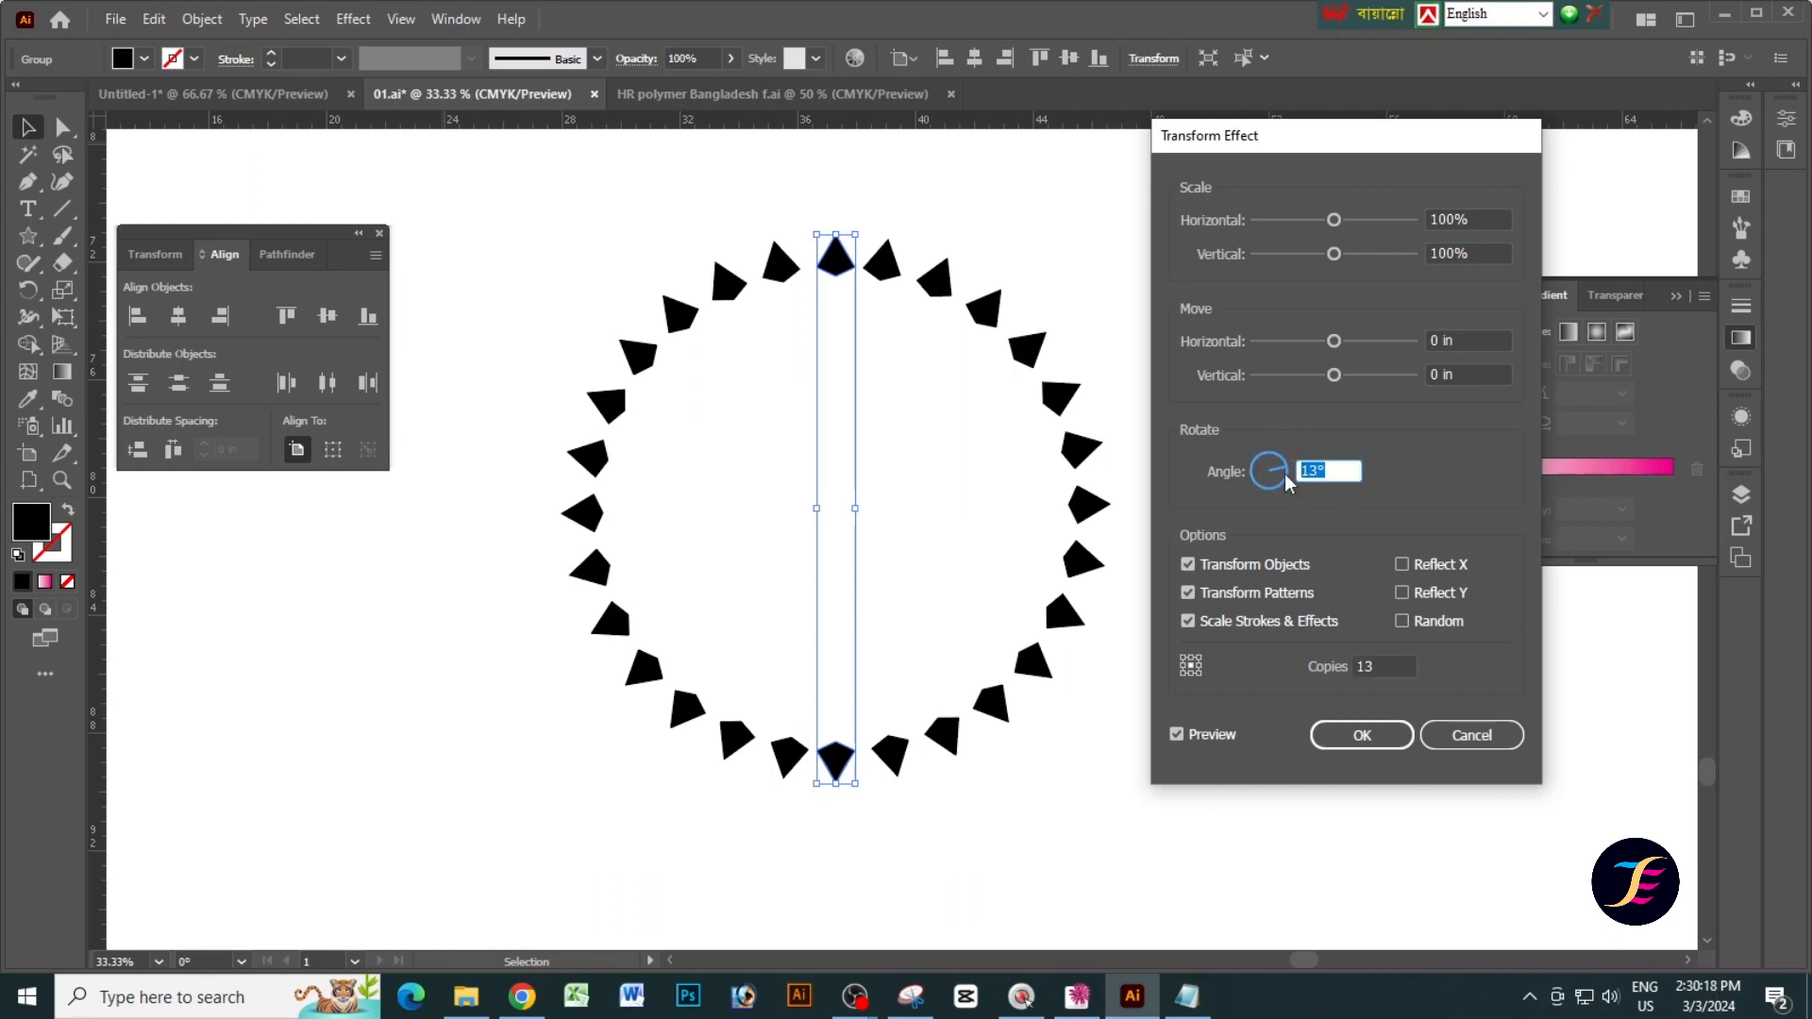
text(12)
key(Tab)
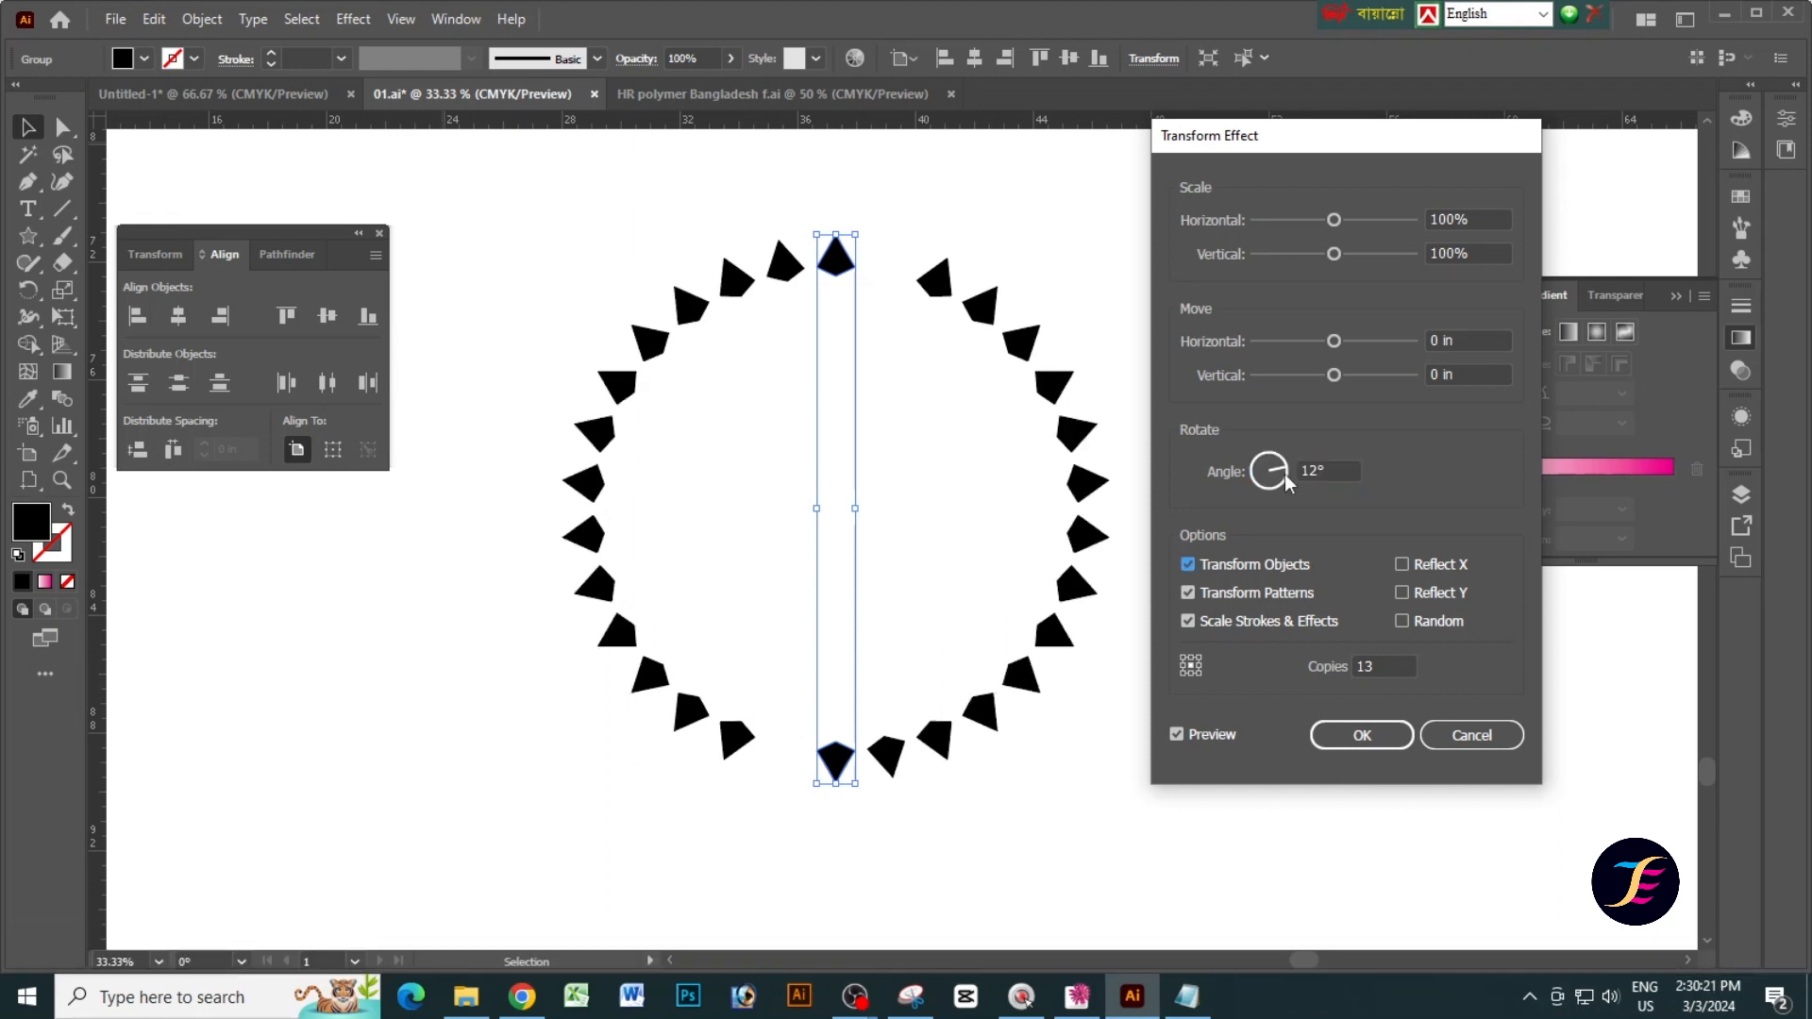
click(1383, 666)
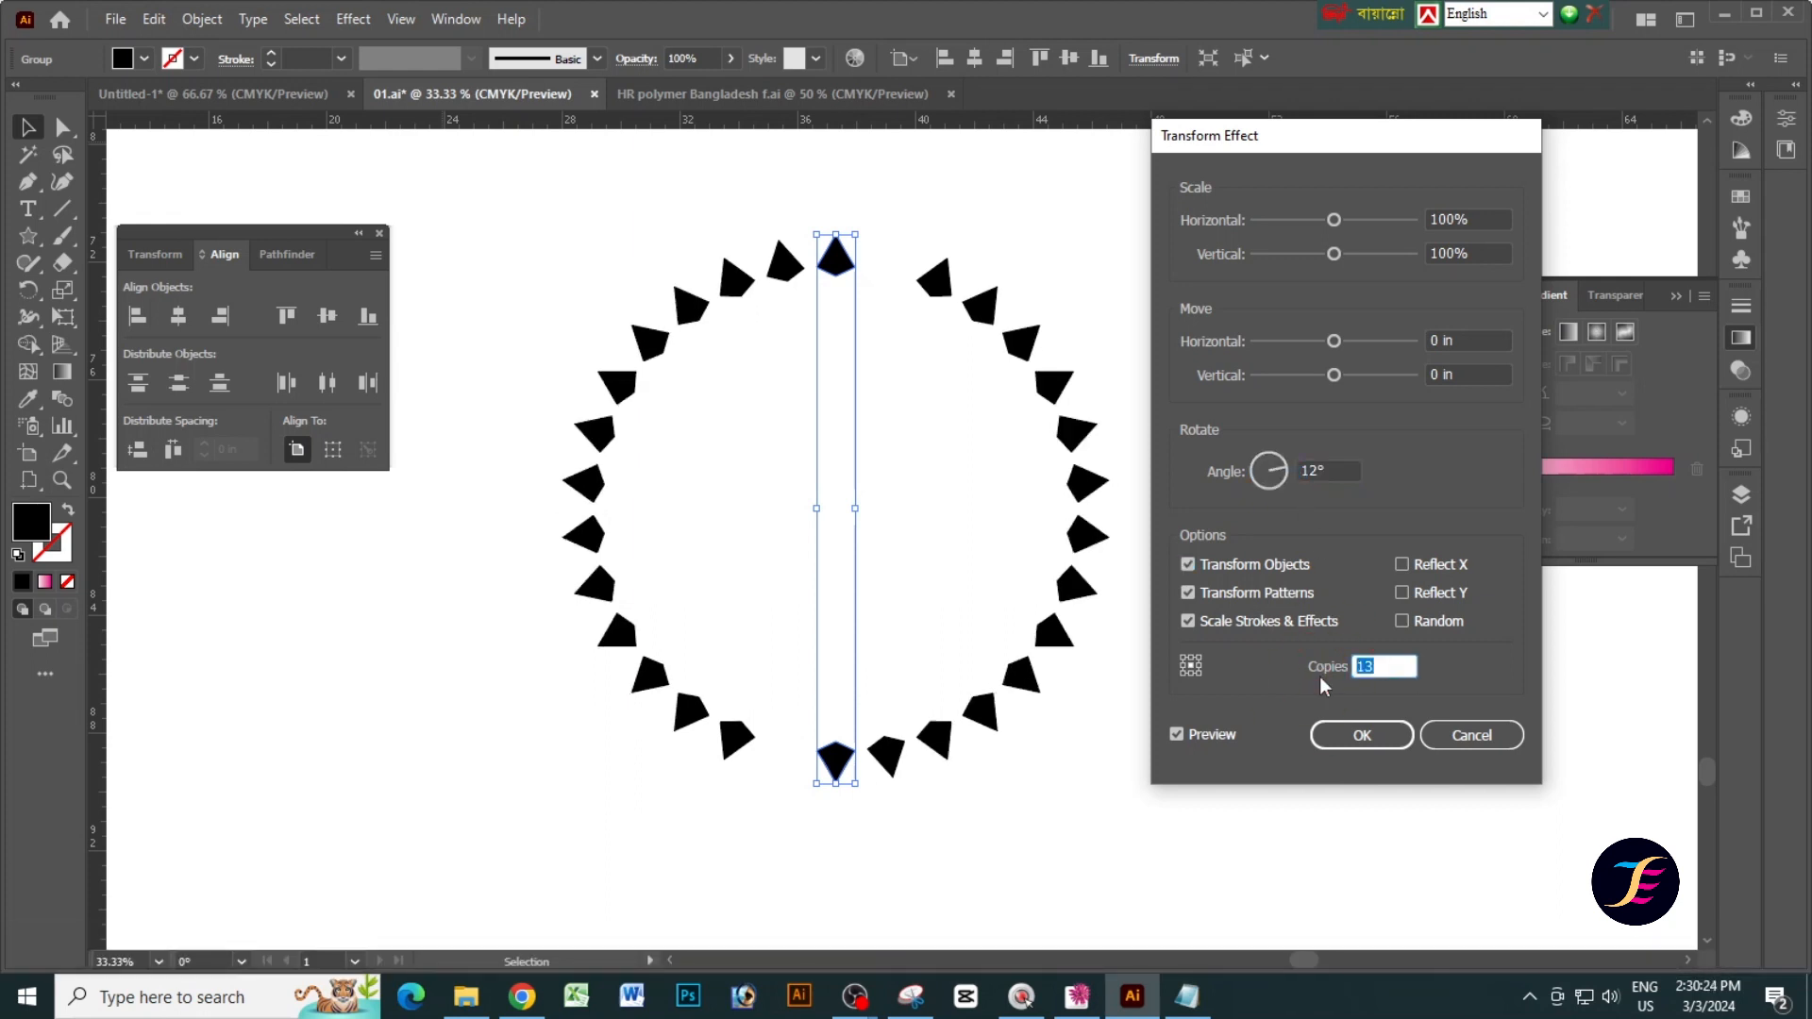
text(14)
key(Tab)
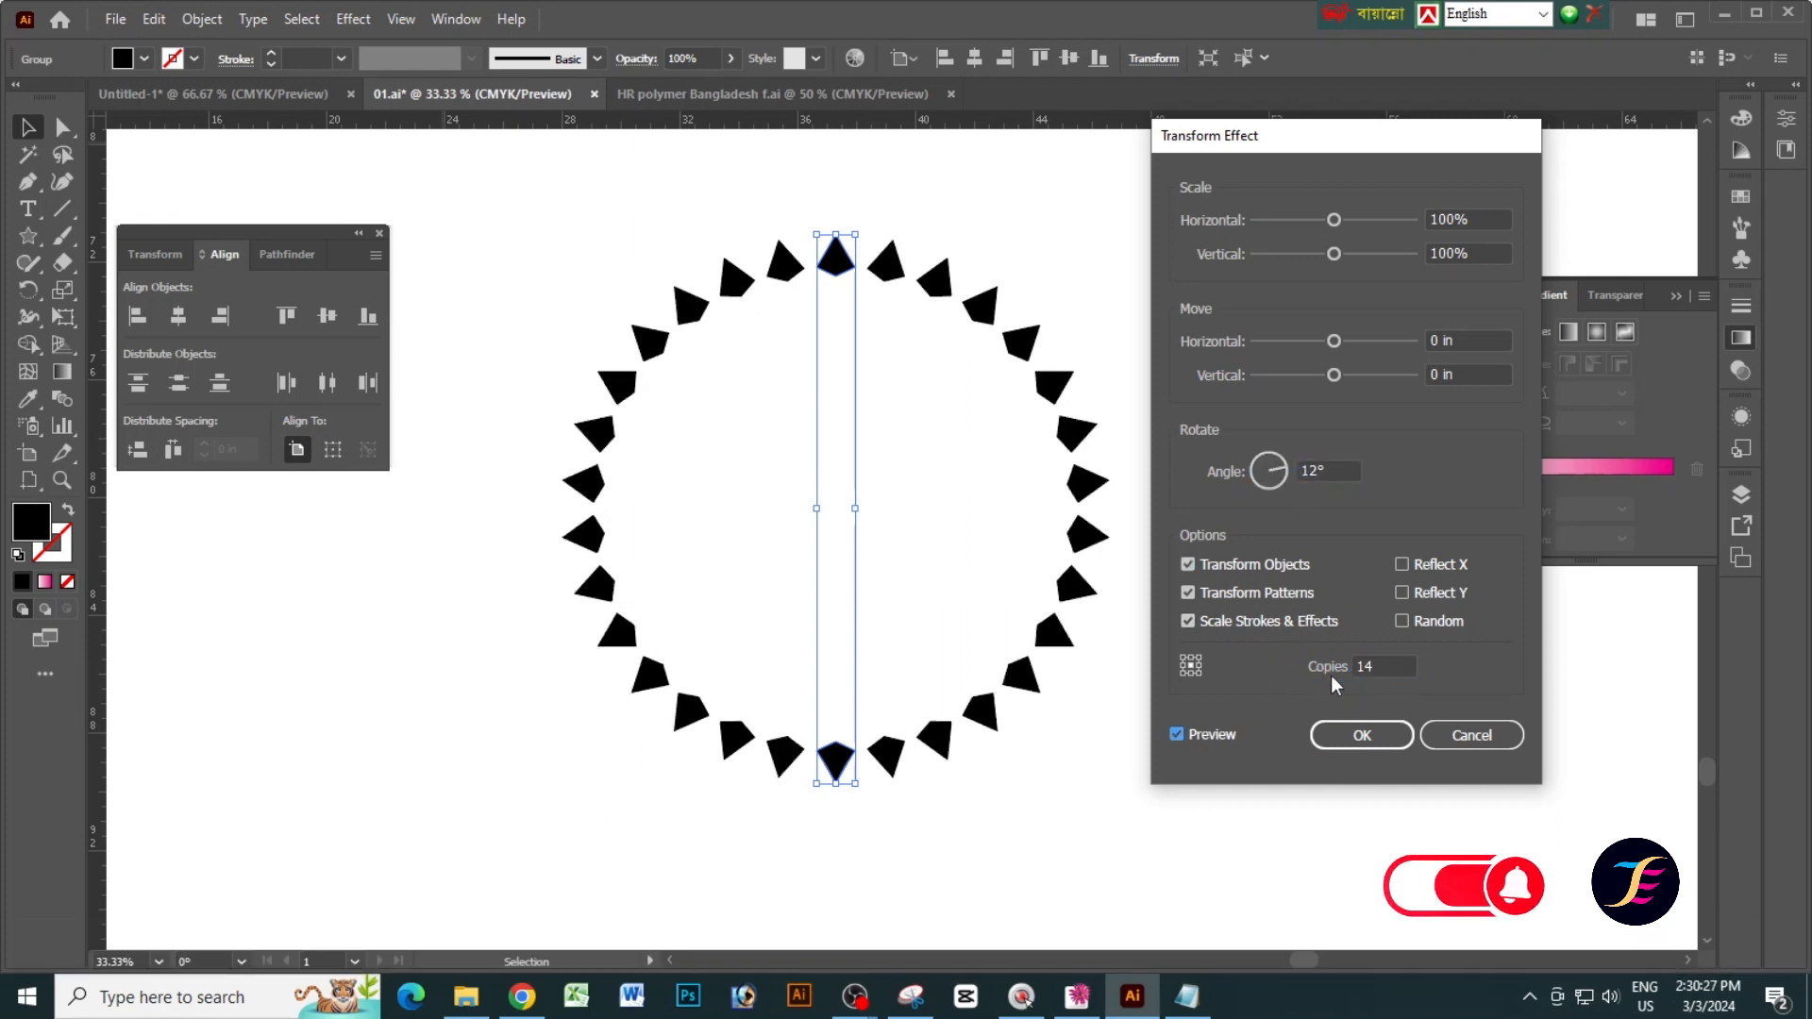
click(1376, 737)
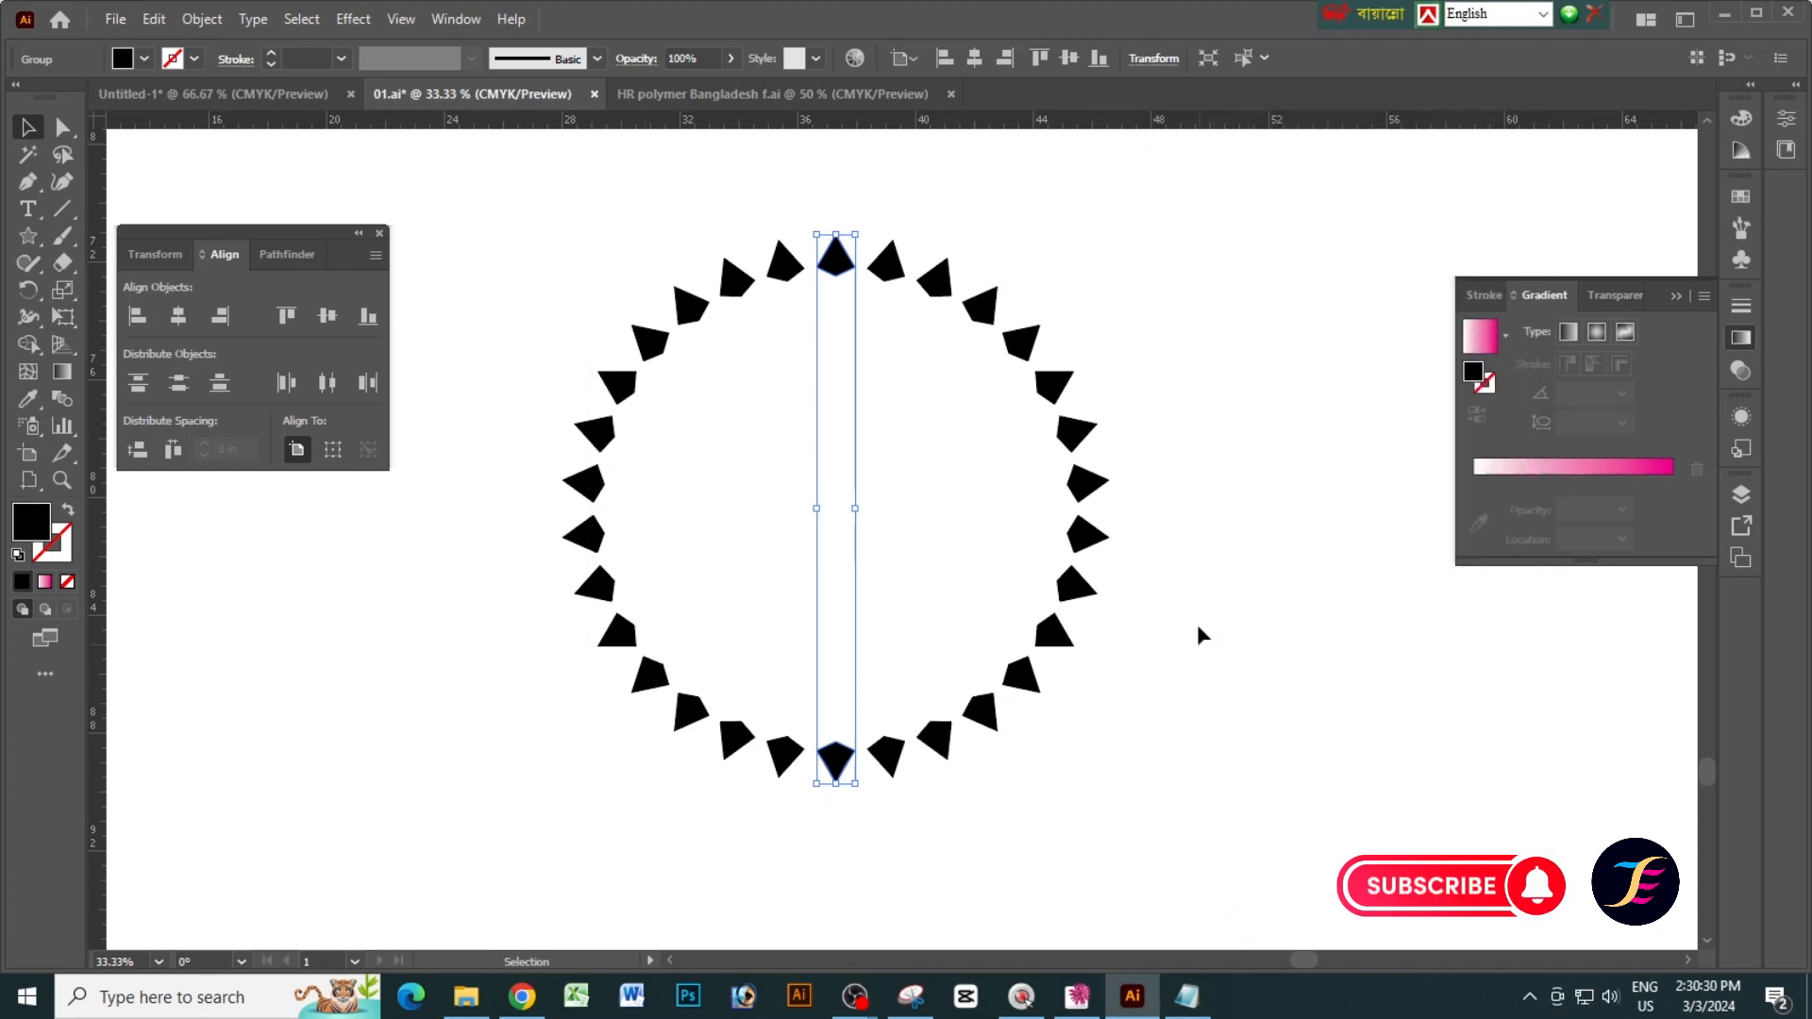
Expand the appearance of the kite ring, nudge it slightly and deselect it.
drag(1198, 573, 1161, 596)
click(202, 18)
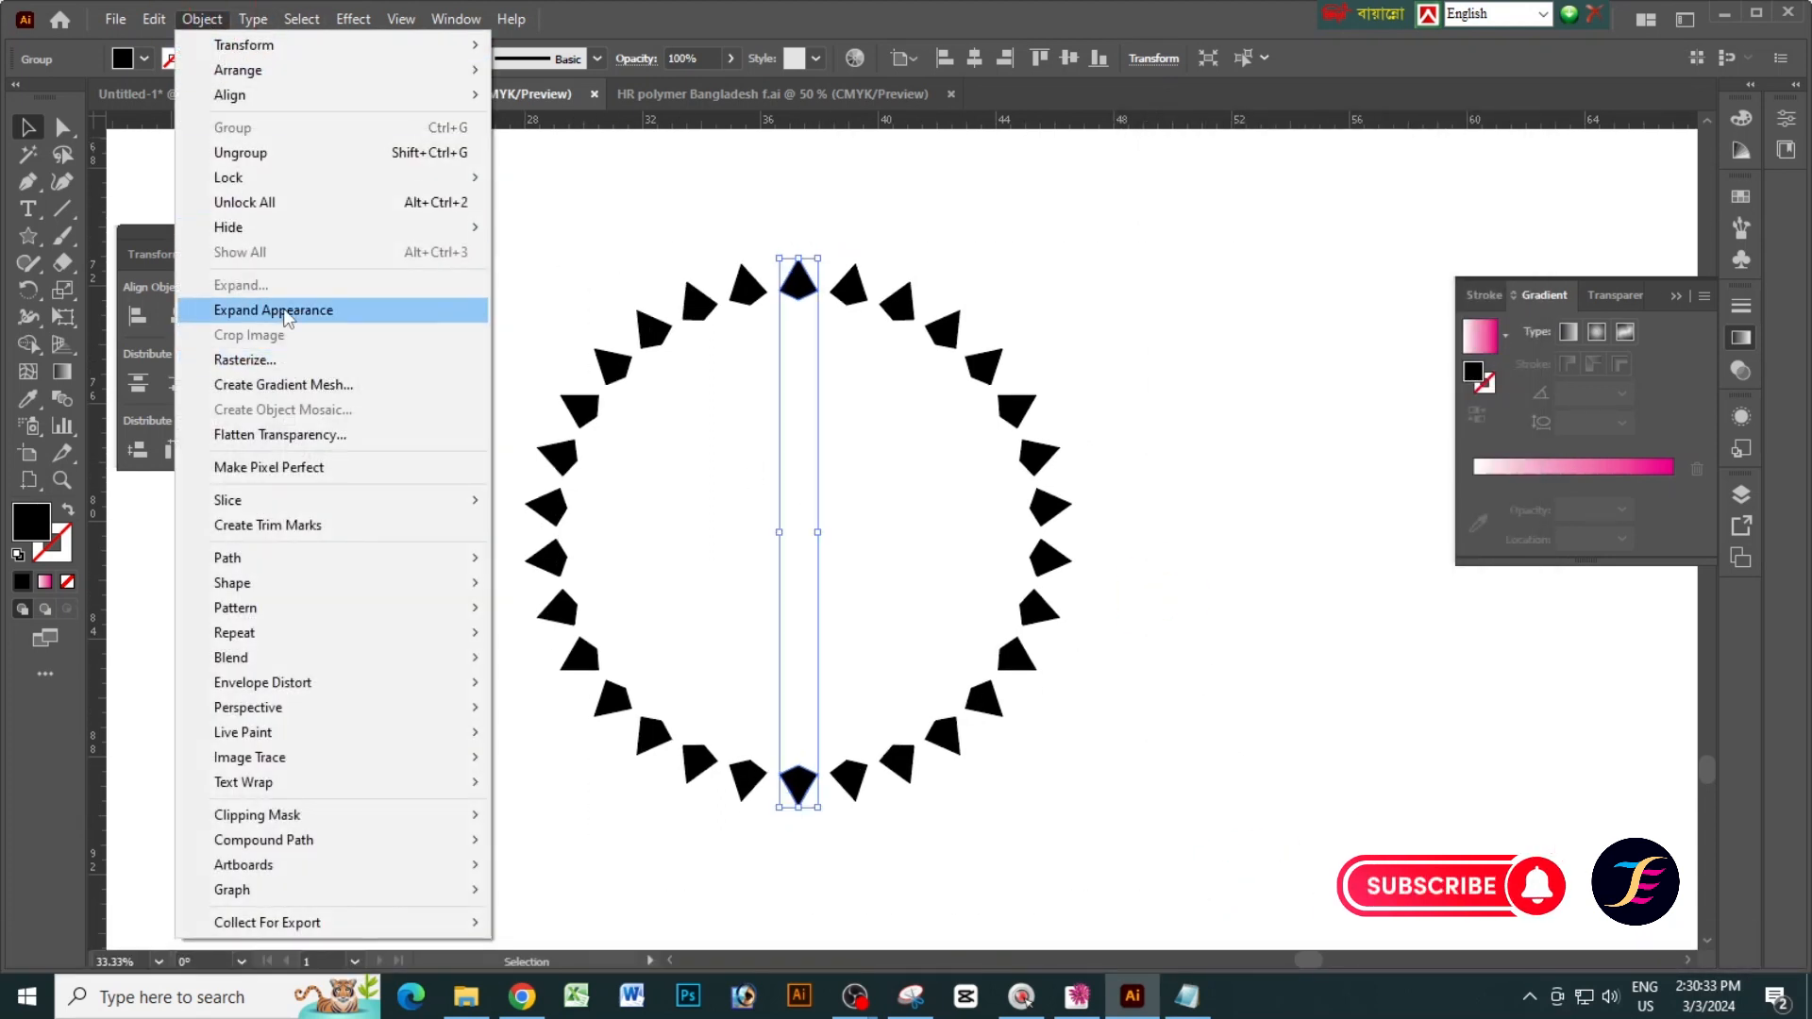
click(363, 309)
click(1004, 441)
drag(906, 319, 909, 327)
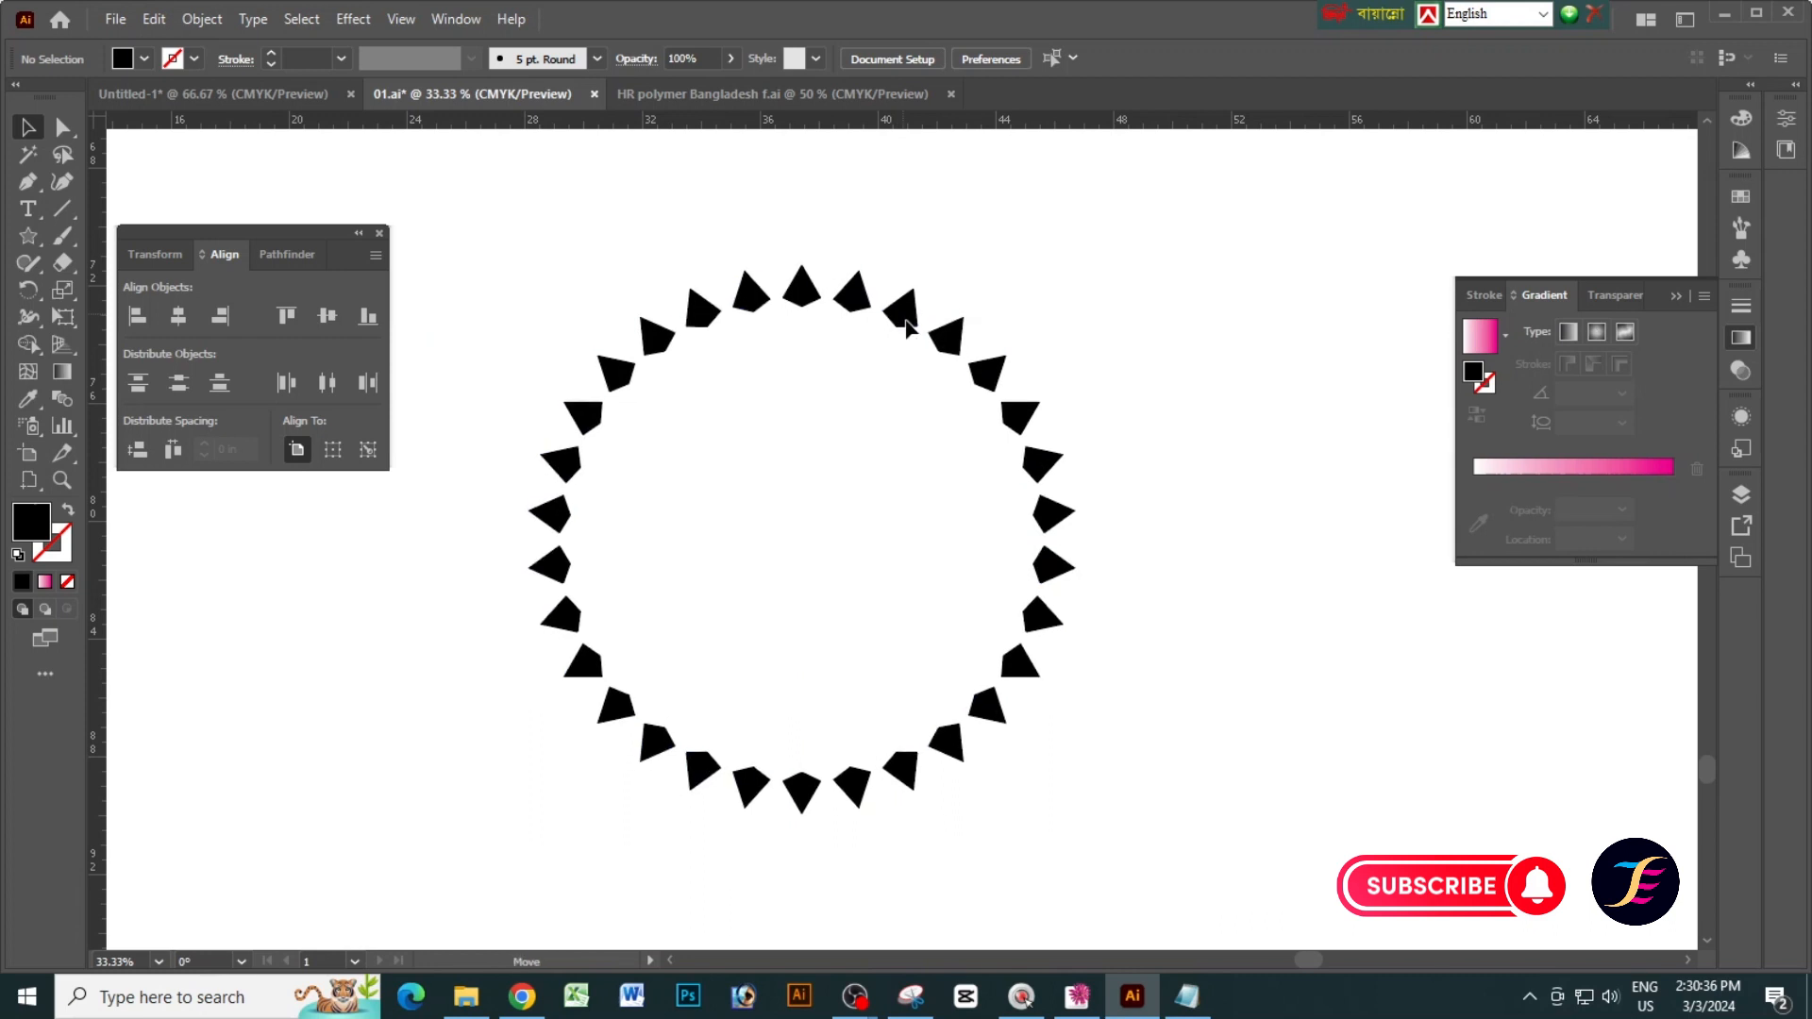
click(1095, 363)
Start a Transform effect on the expanded kite ring with a rotation angle of 6°.
click(801, 291)
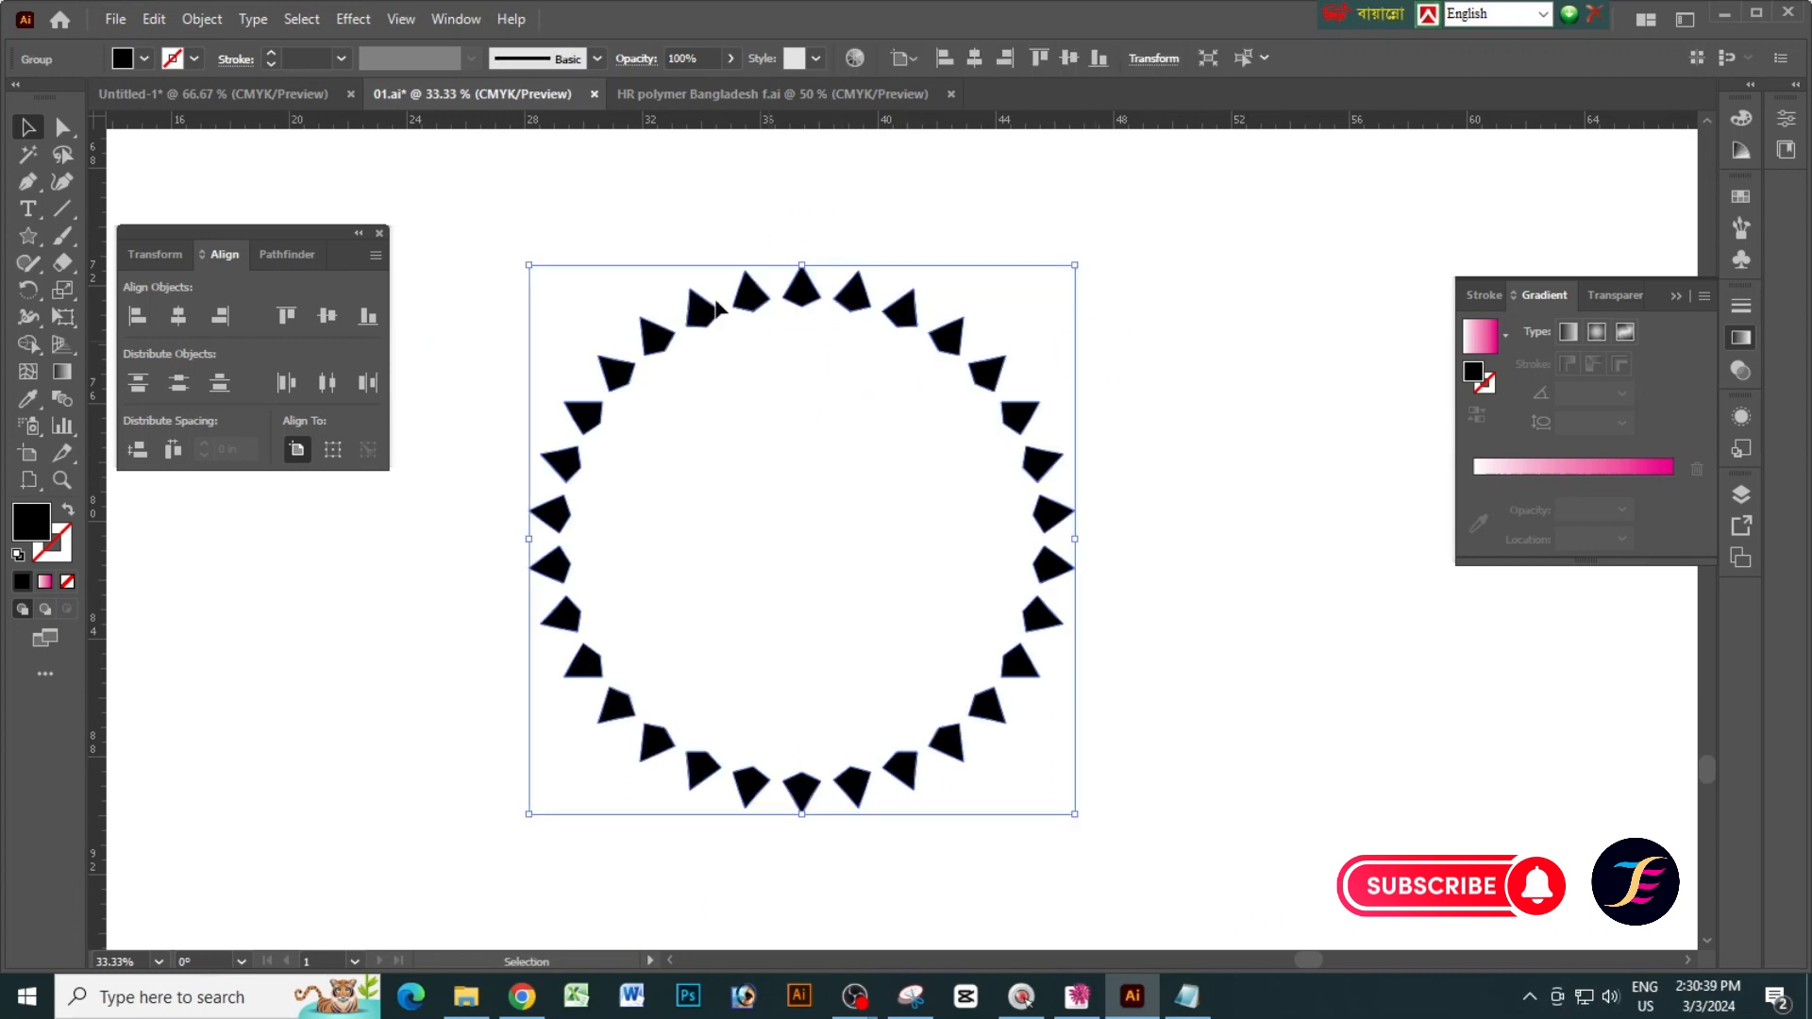
click(351, 21)
mouse_move(472, 210)
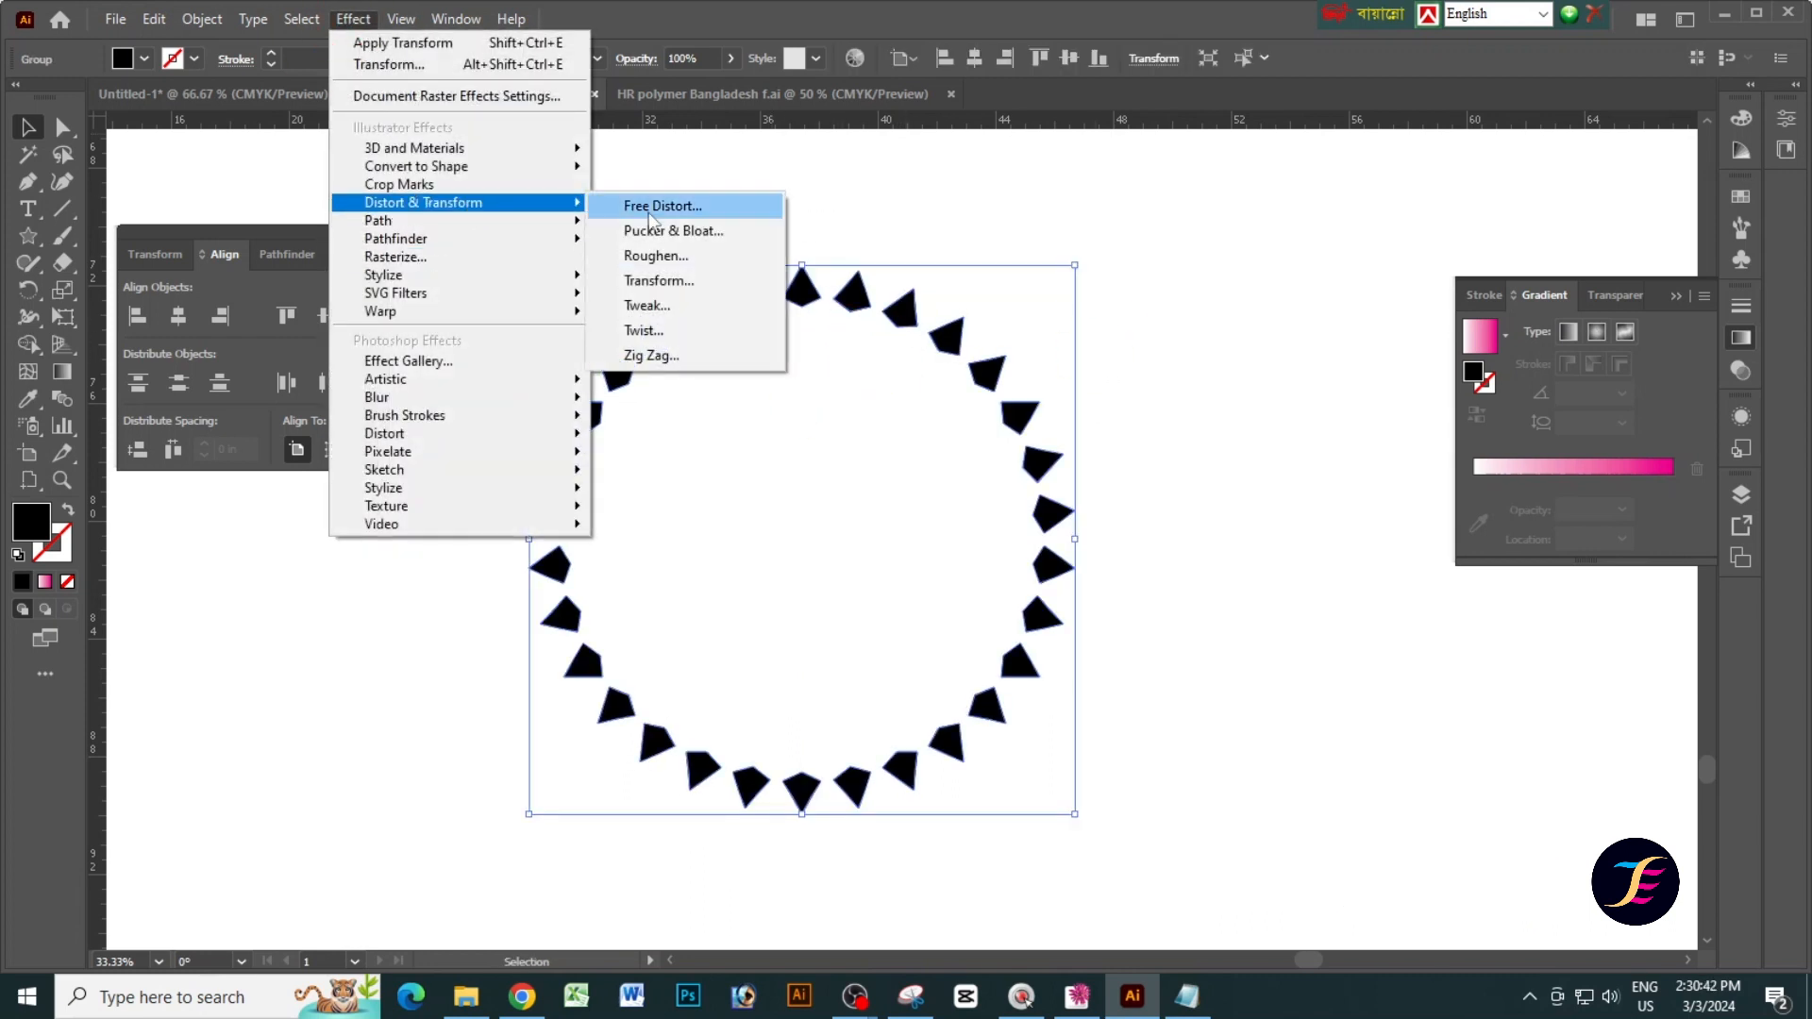
click(706, 279)
drag(1288, 136, 1308, 136)
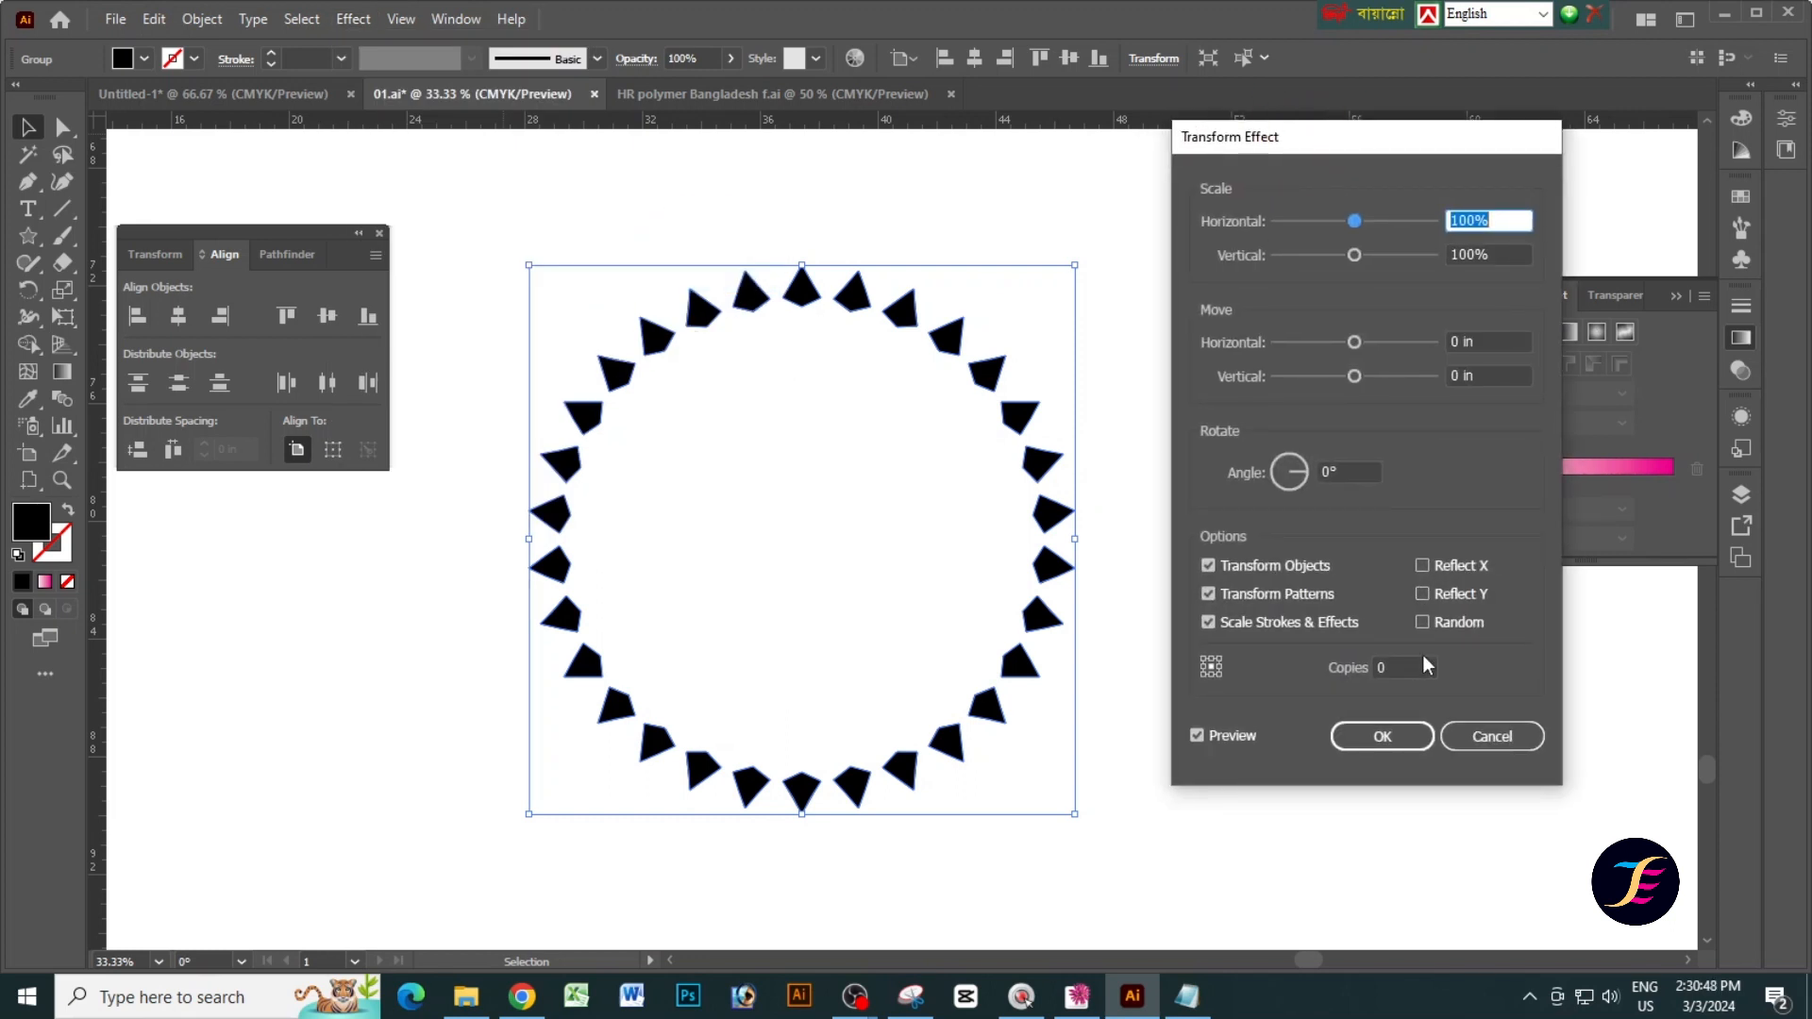
click(1332, 471)
key(Up)
key(Up)
key(Up)
key(Up)
key(Up)
key(Up)
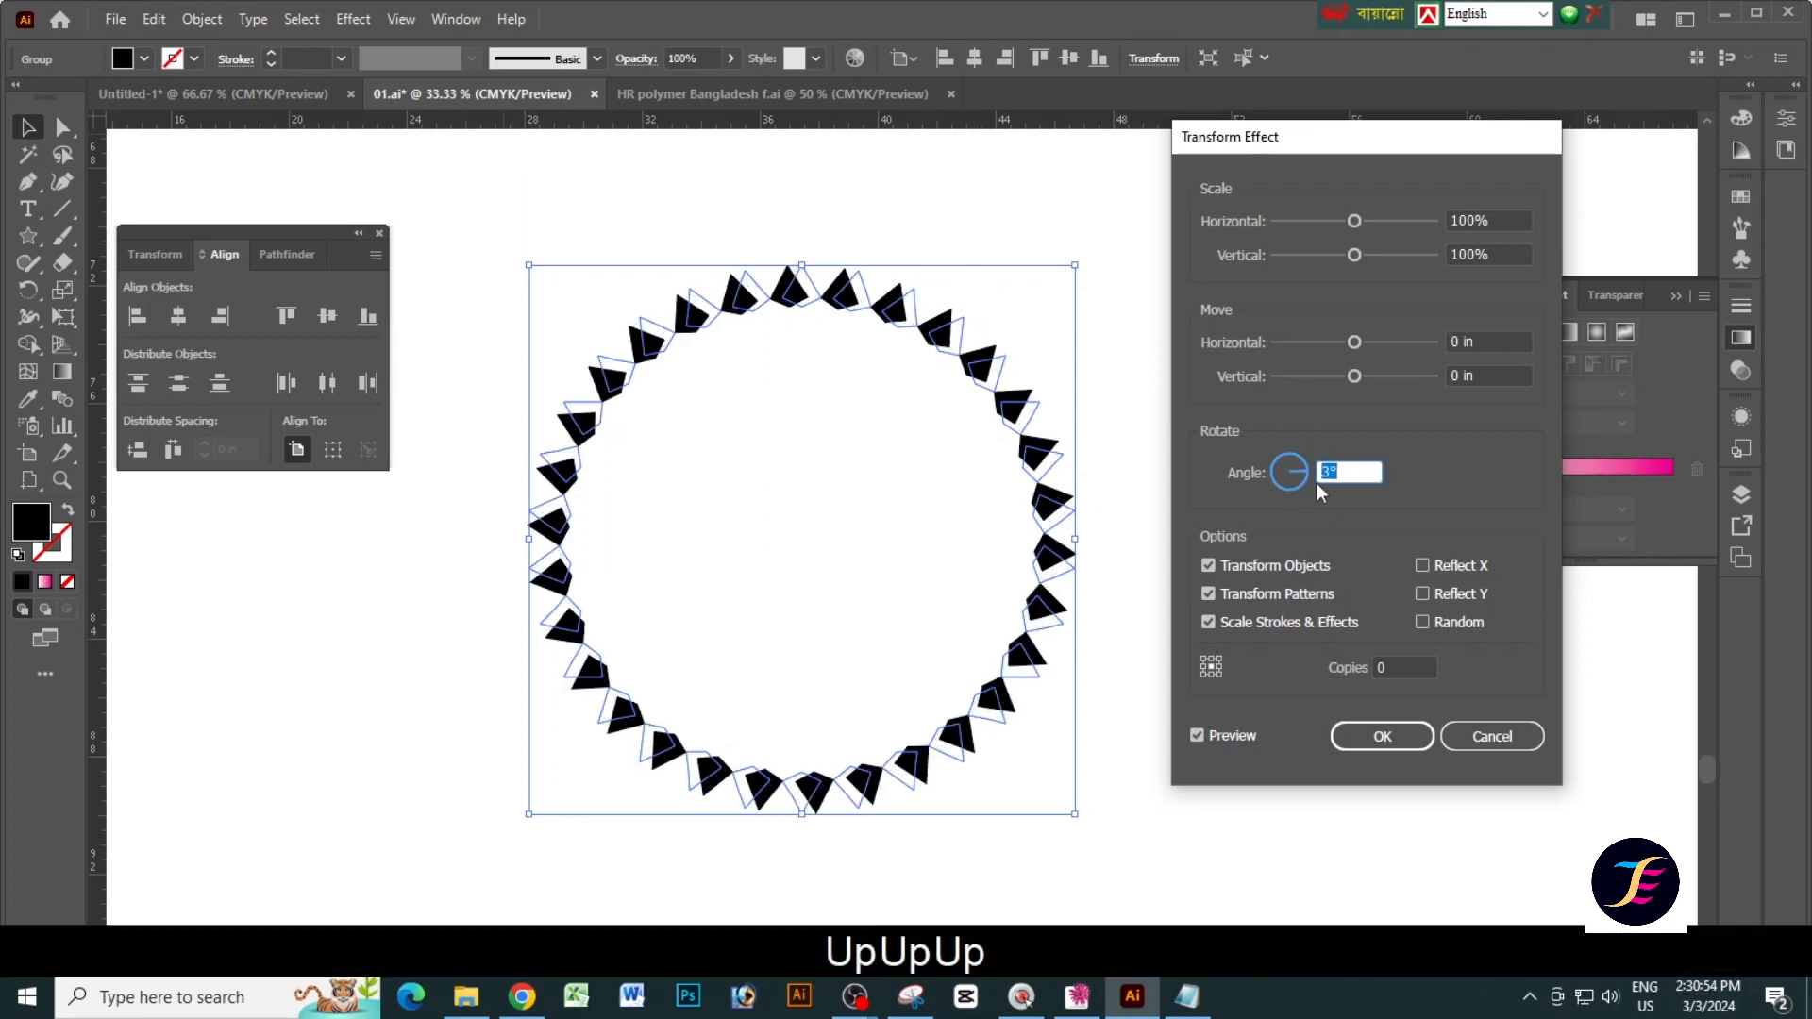
key(Up)
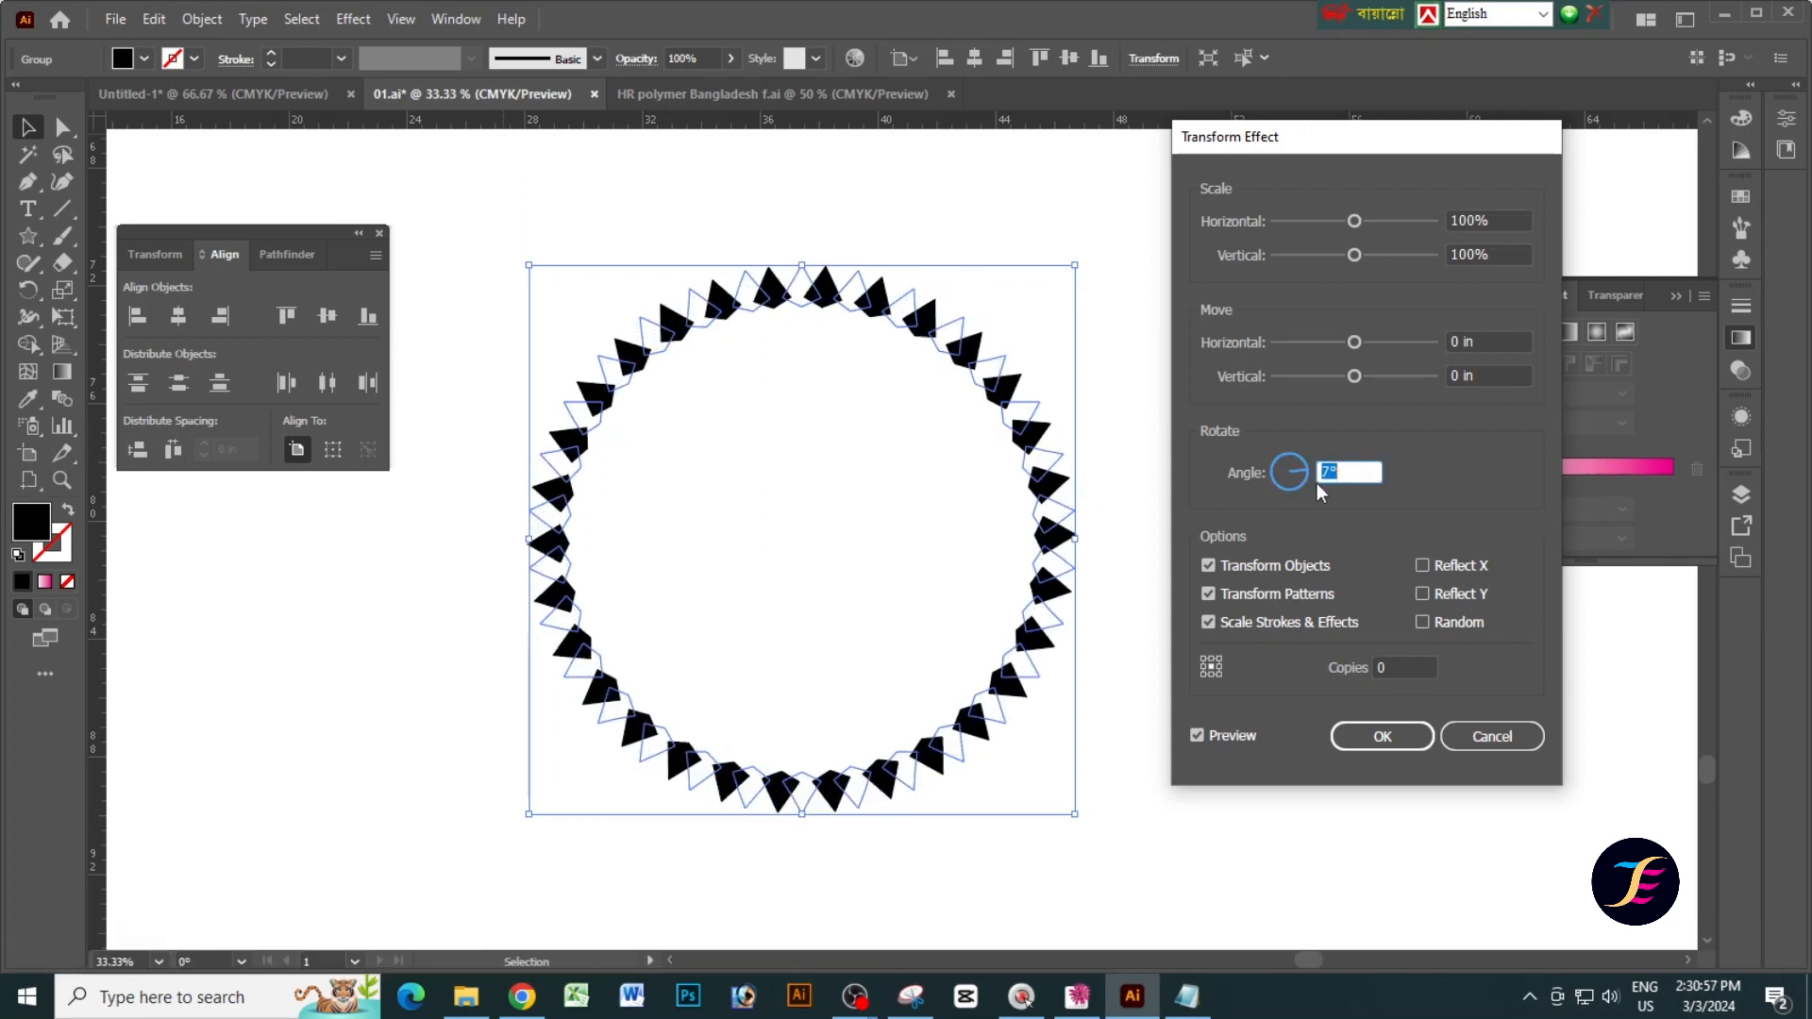
key(Right)
key(Up)
key(Left)
key(Down)
key(Down)
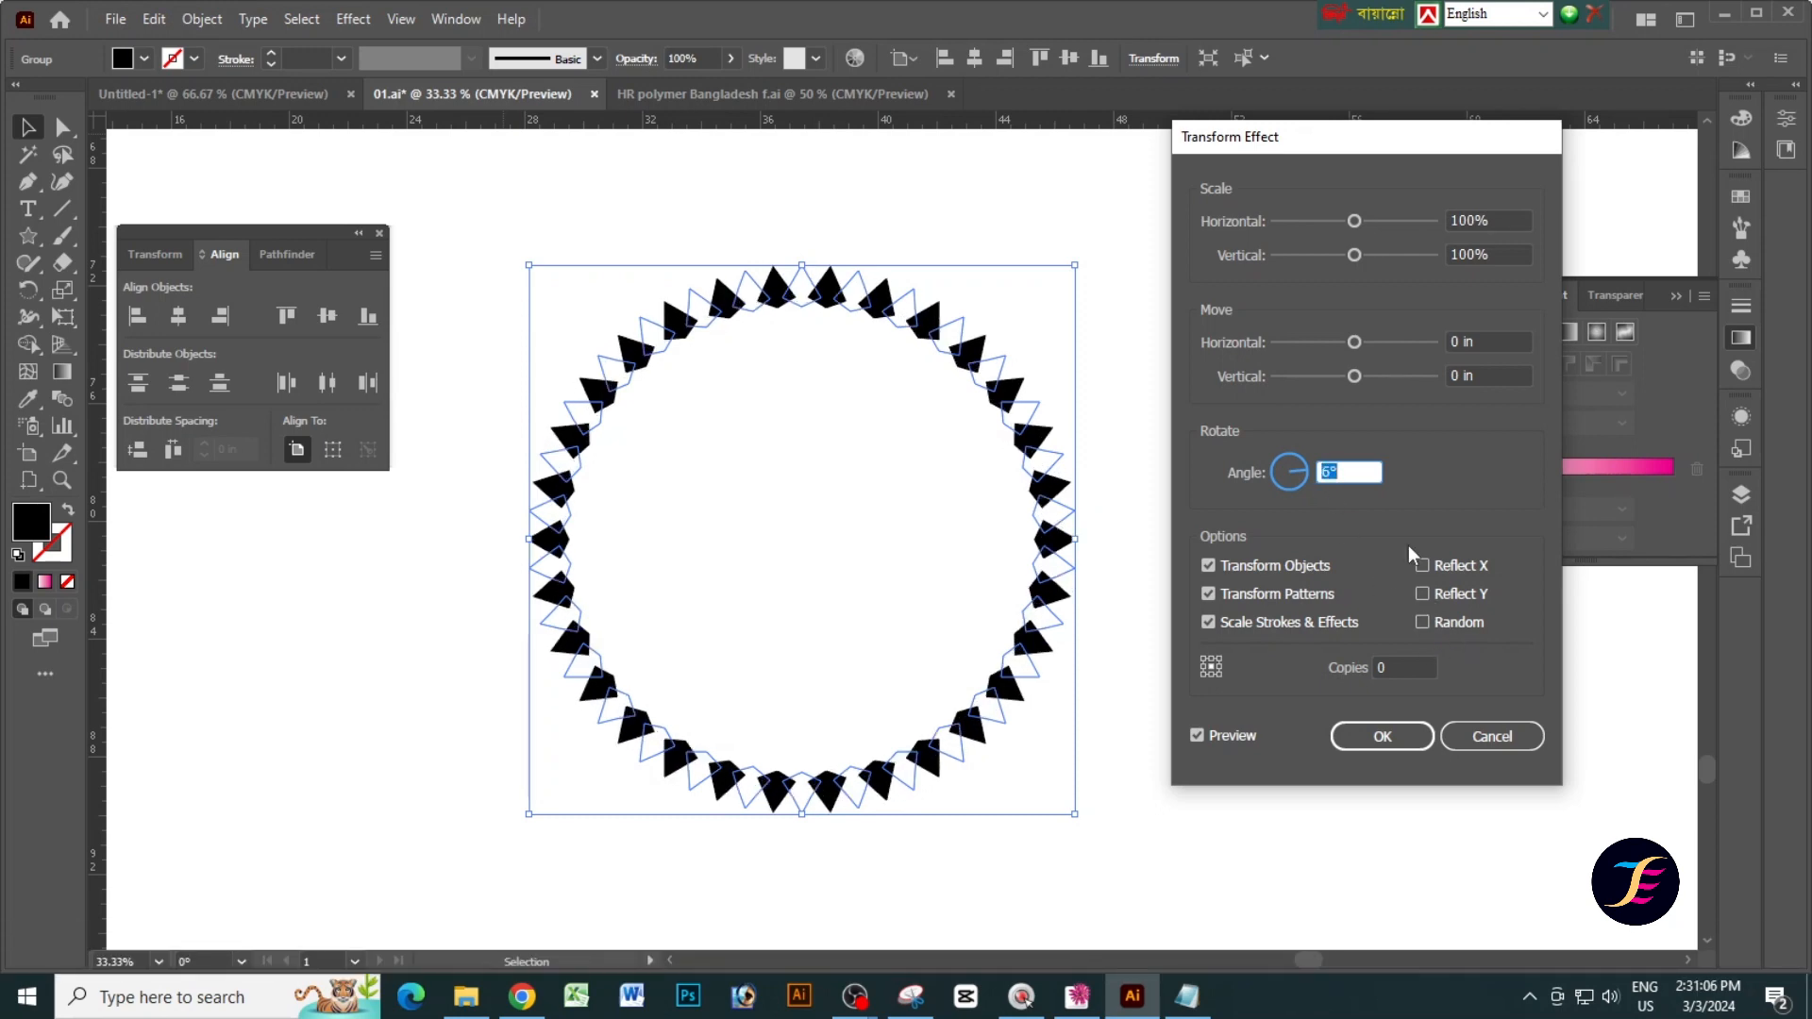
Try a horizontal and vertical scale of 85% in the Transform effect.
click(1491, 221)
text(85)
key(Tab)
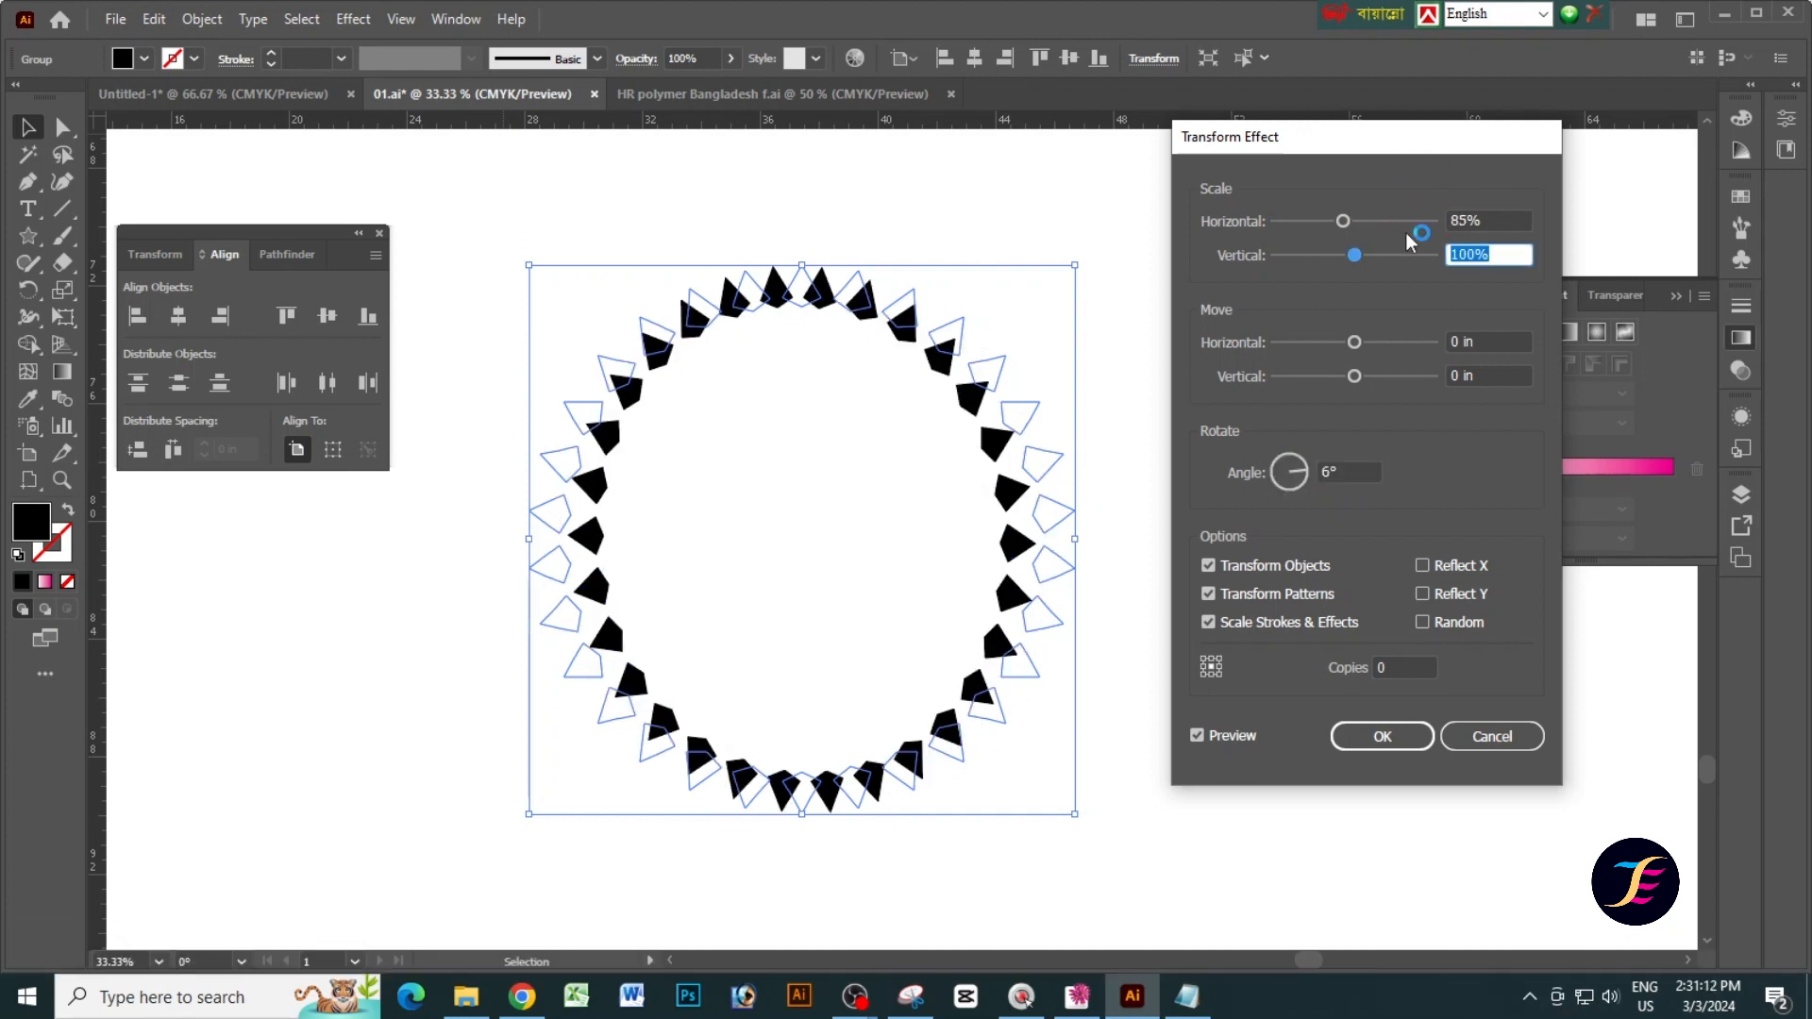
text(85)
key(Tab)
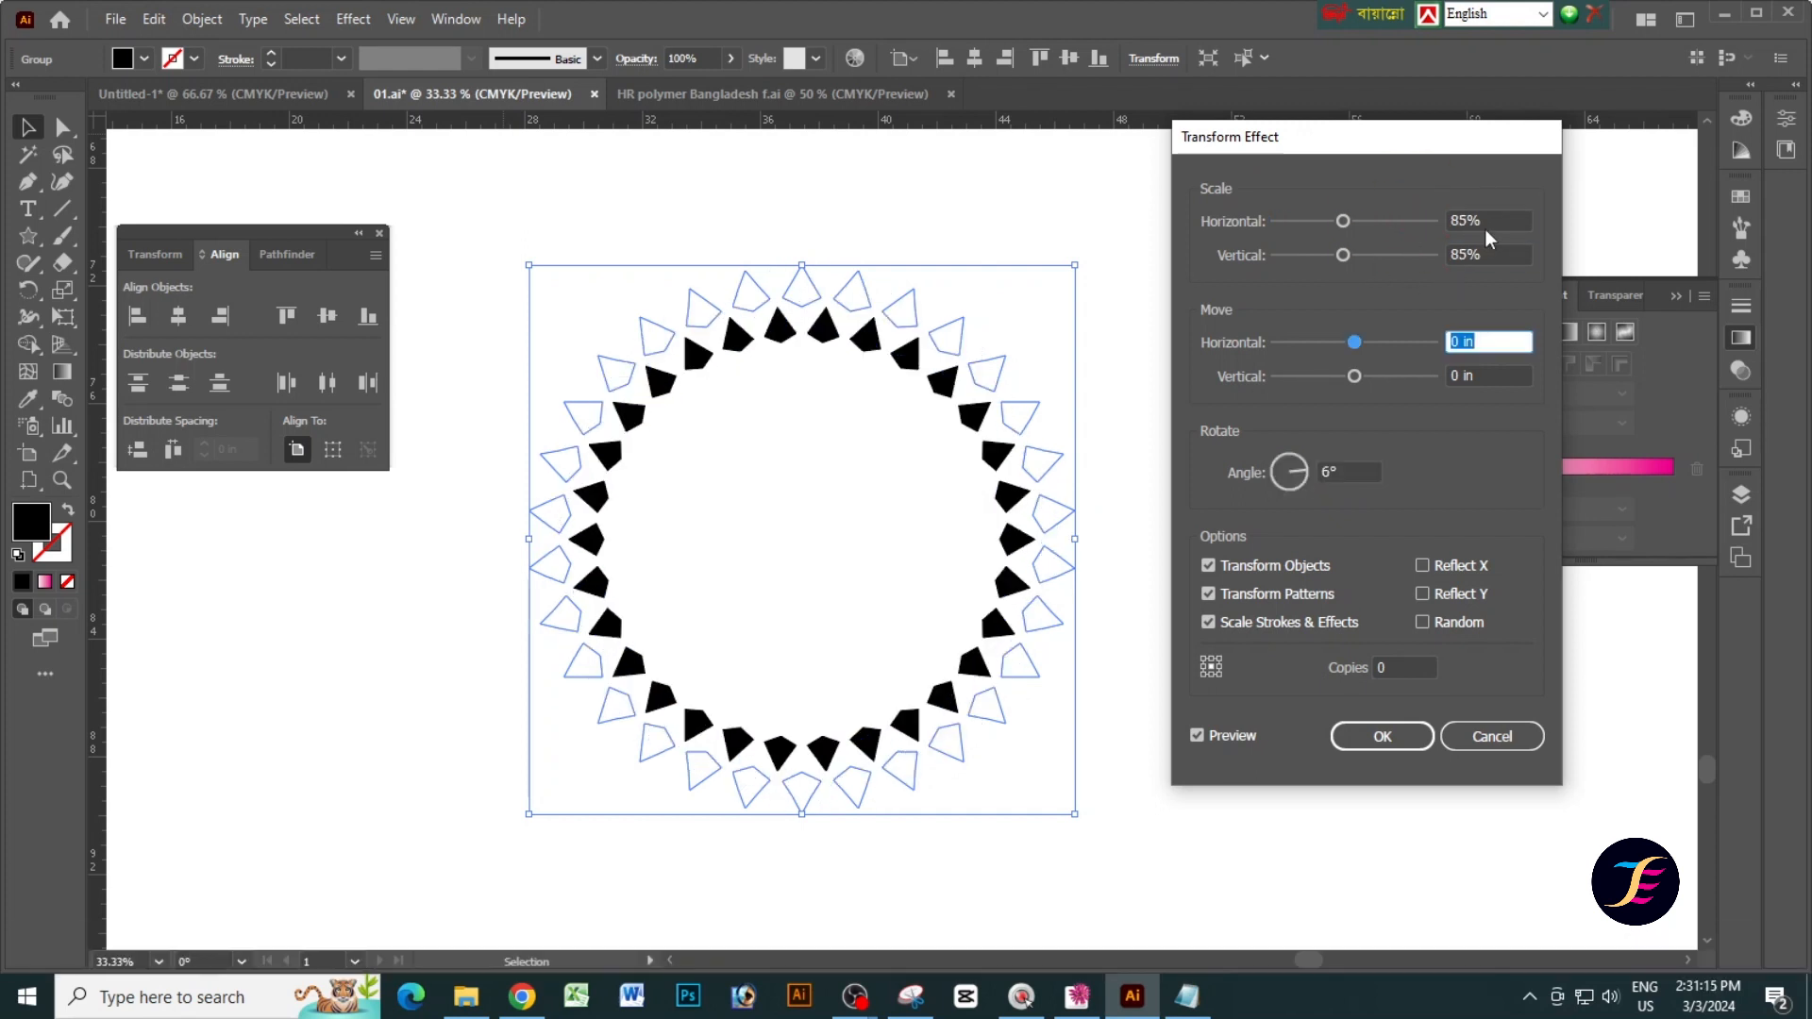
Set the Transform effect's horizontal and vertical scale to 90% with 20 copies.
click(1352, 239)
text(90)
key(Tab)
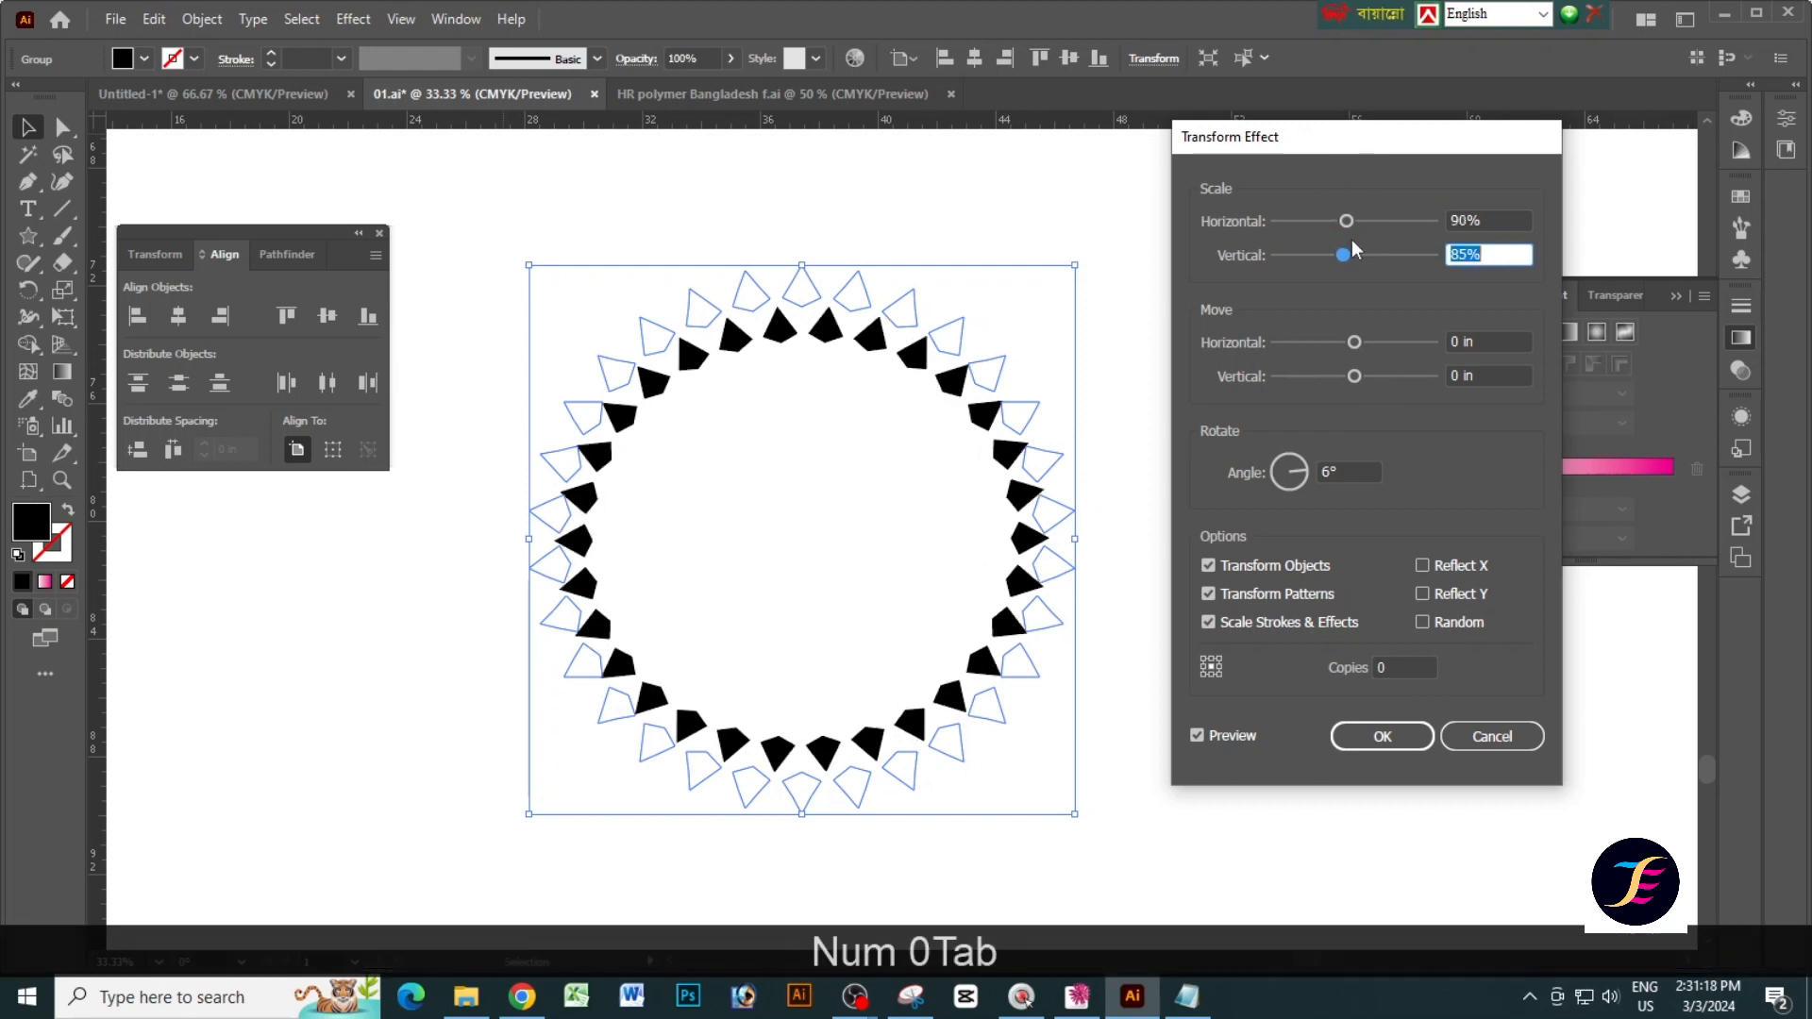
text(90)
key(Tab)
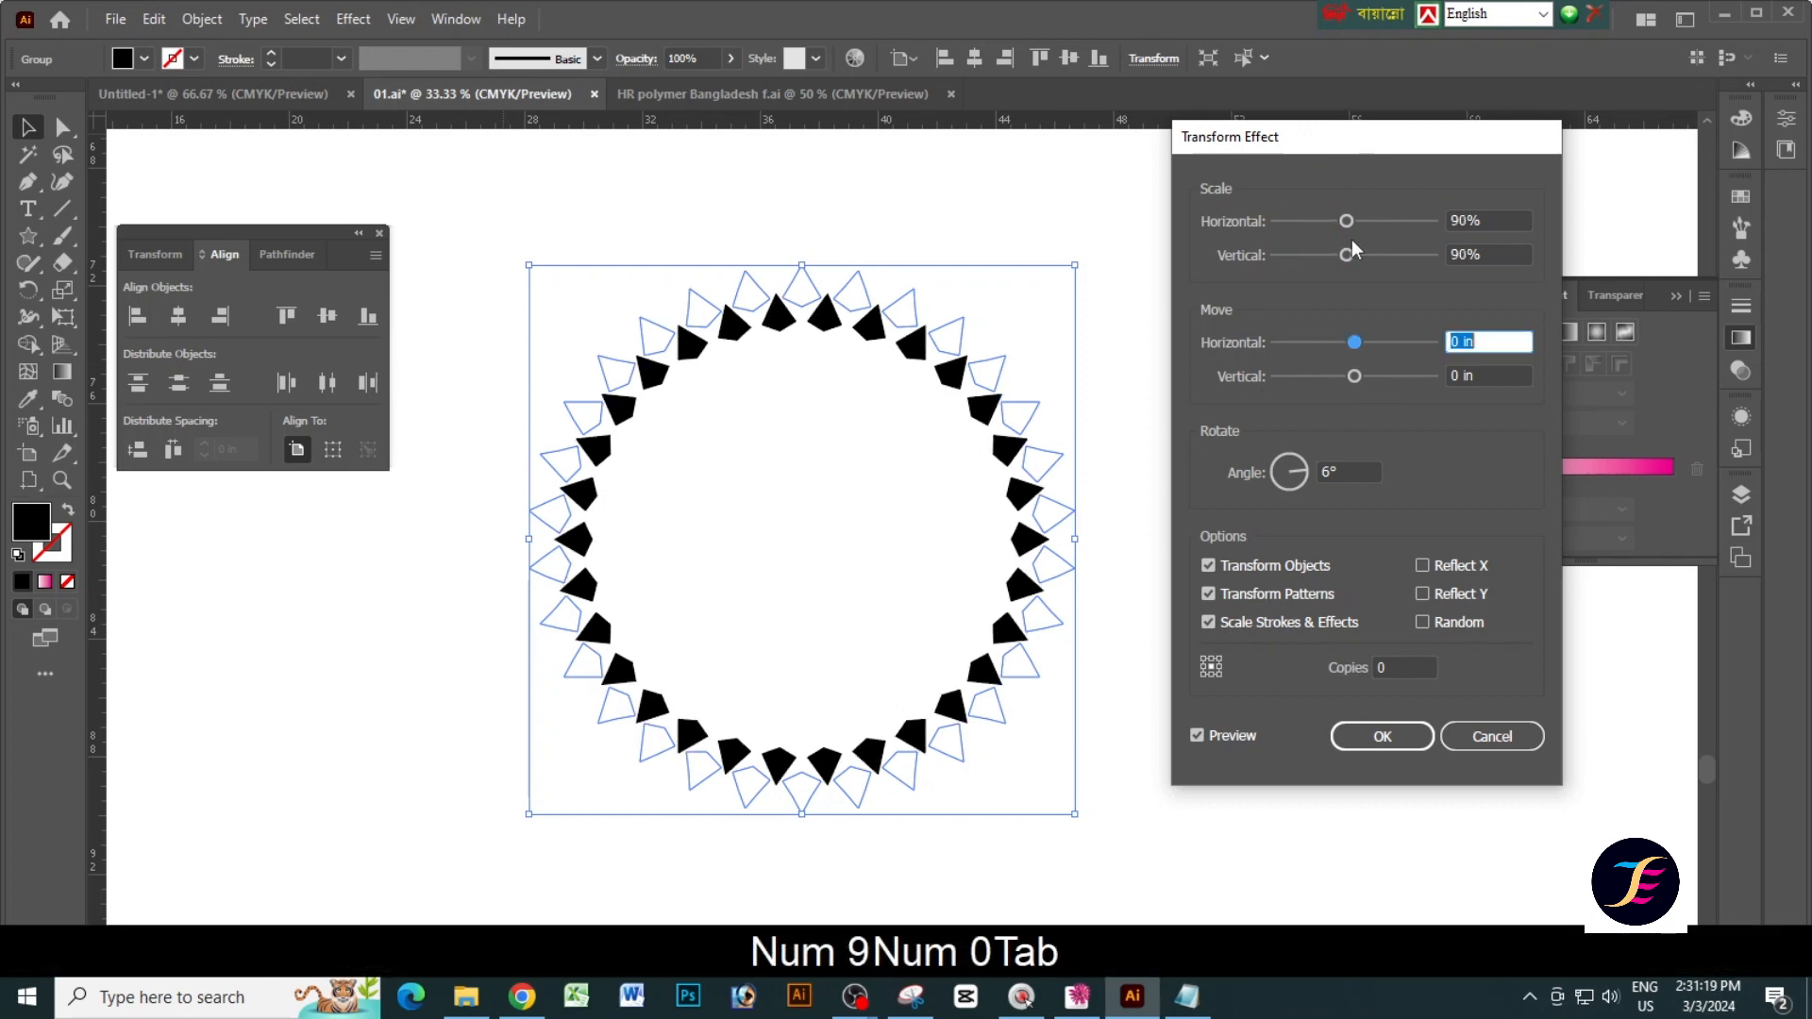
click(1408, 667)
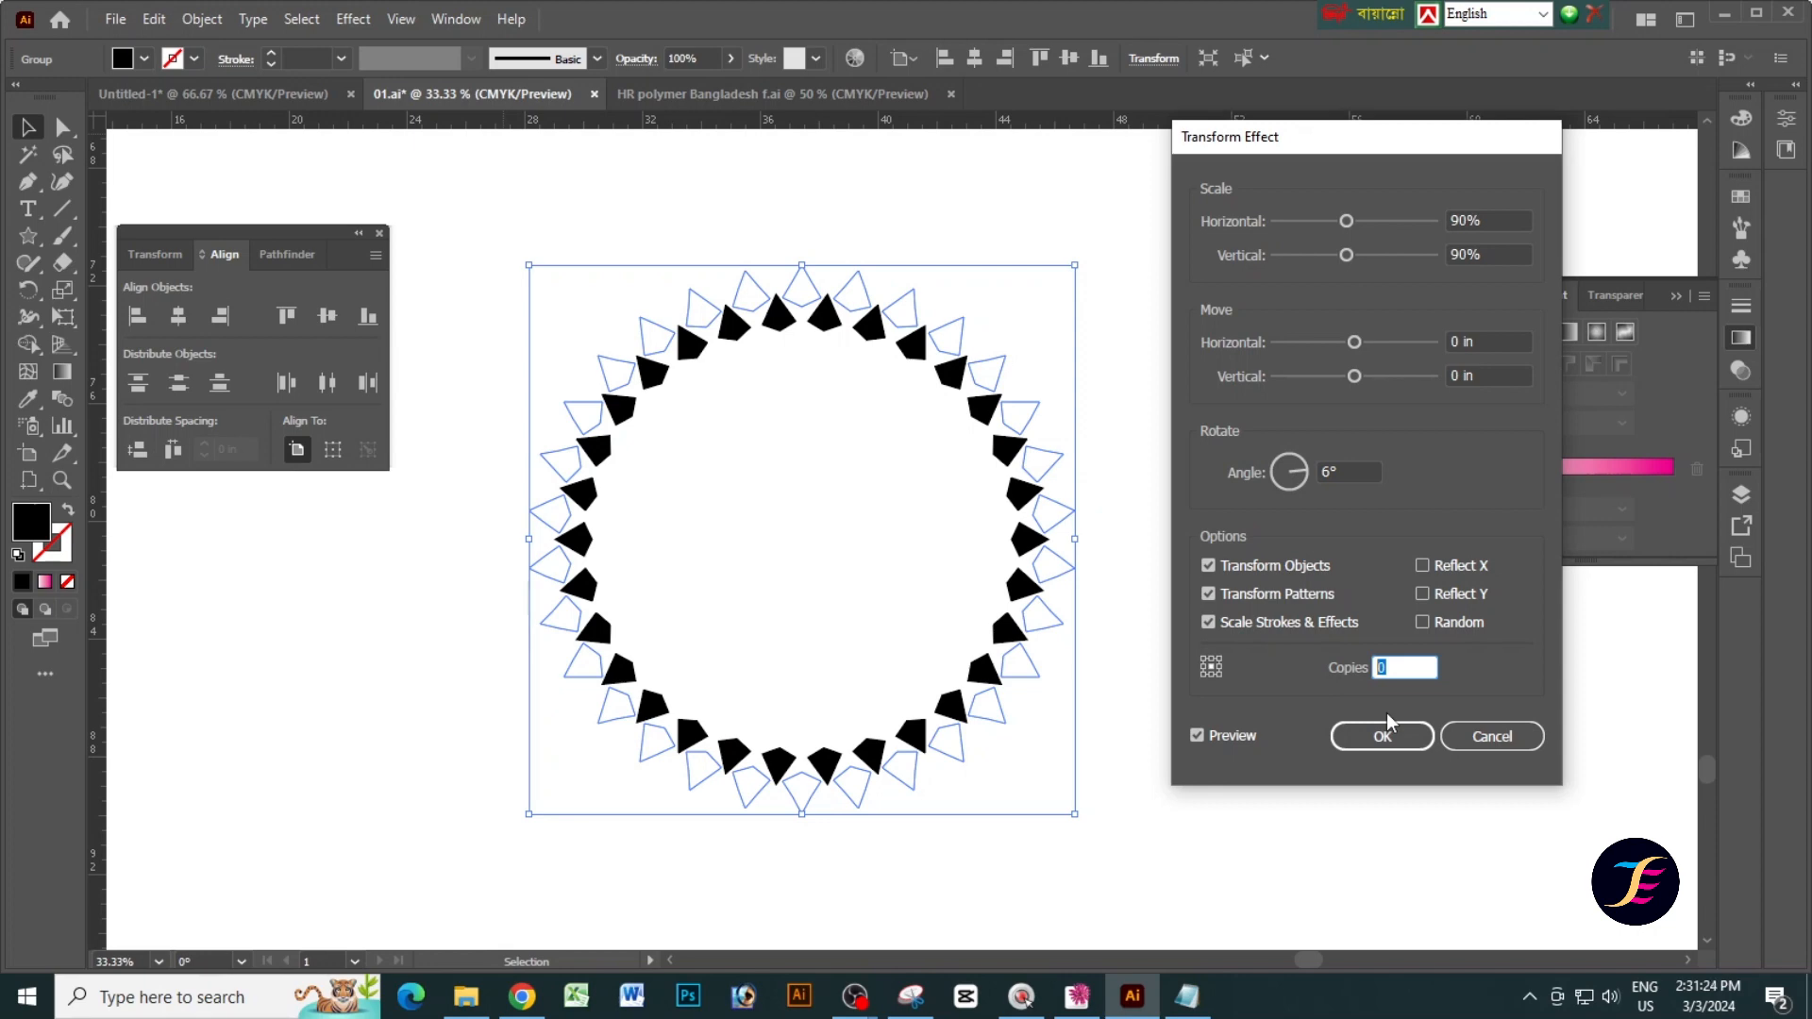
text(20)
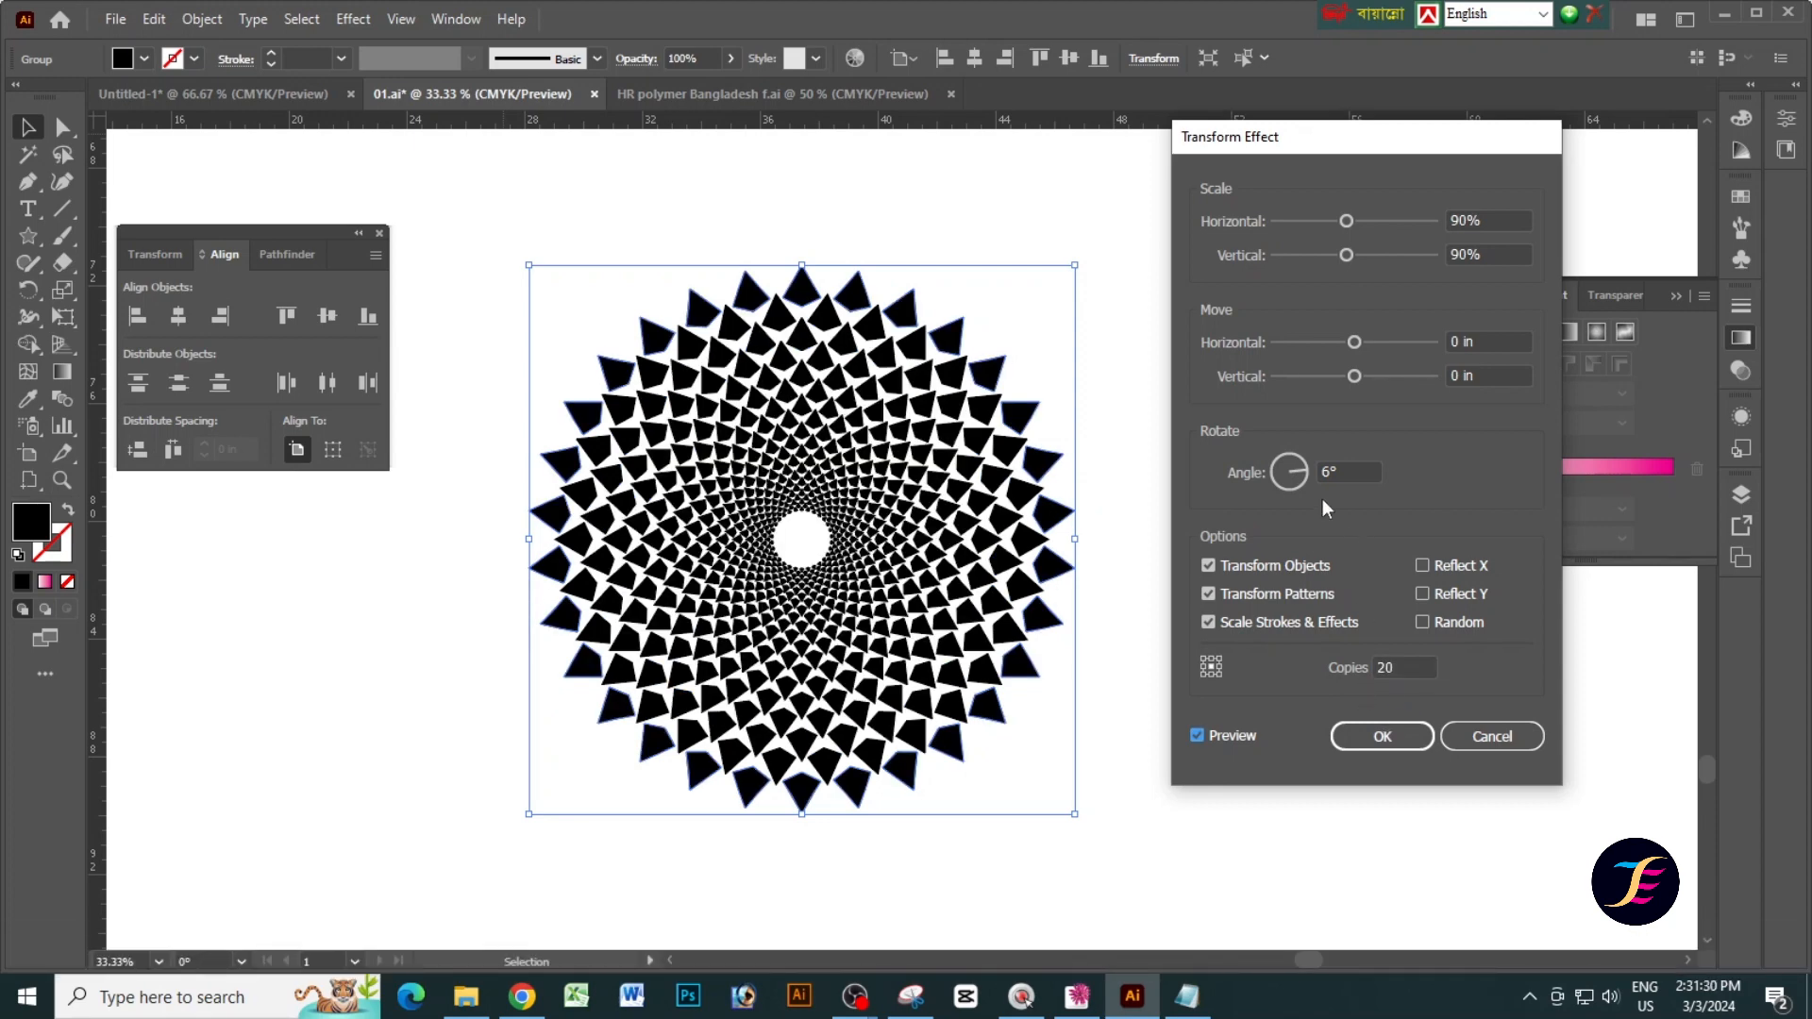
Change the rotation angle to 30° and apply the Transform effect to the kite ring.
mouse_move(1312, 481)
mouse_down()
mouse_move(1303, 460)
mouse_move(1344, 491)
mouse_move(1312, 479)
mouse_up()
click(1058, 597)
click(1315, 475)
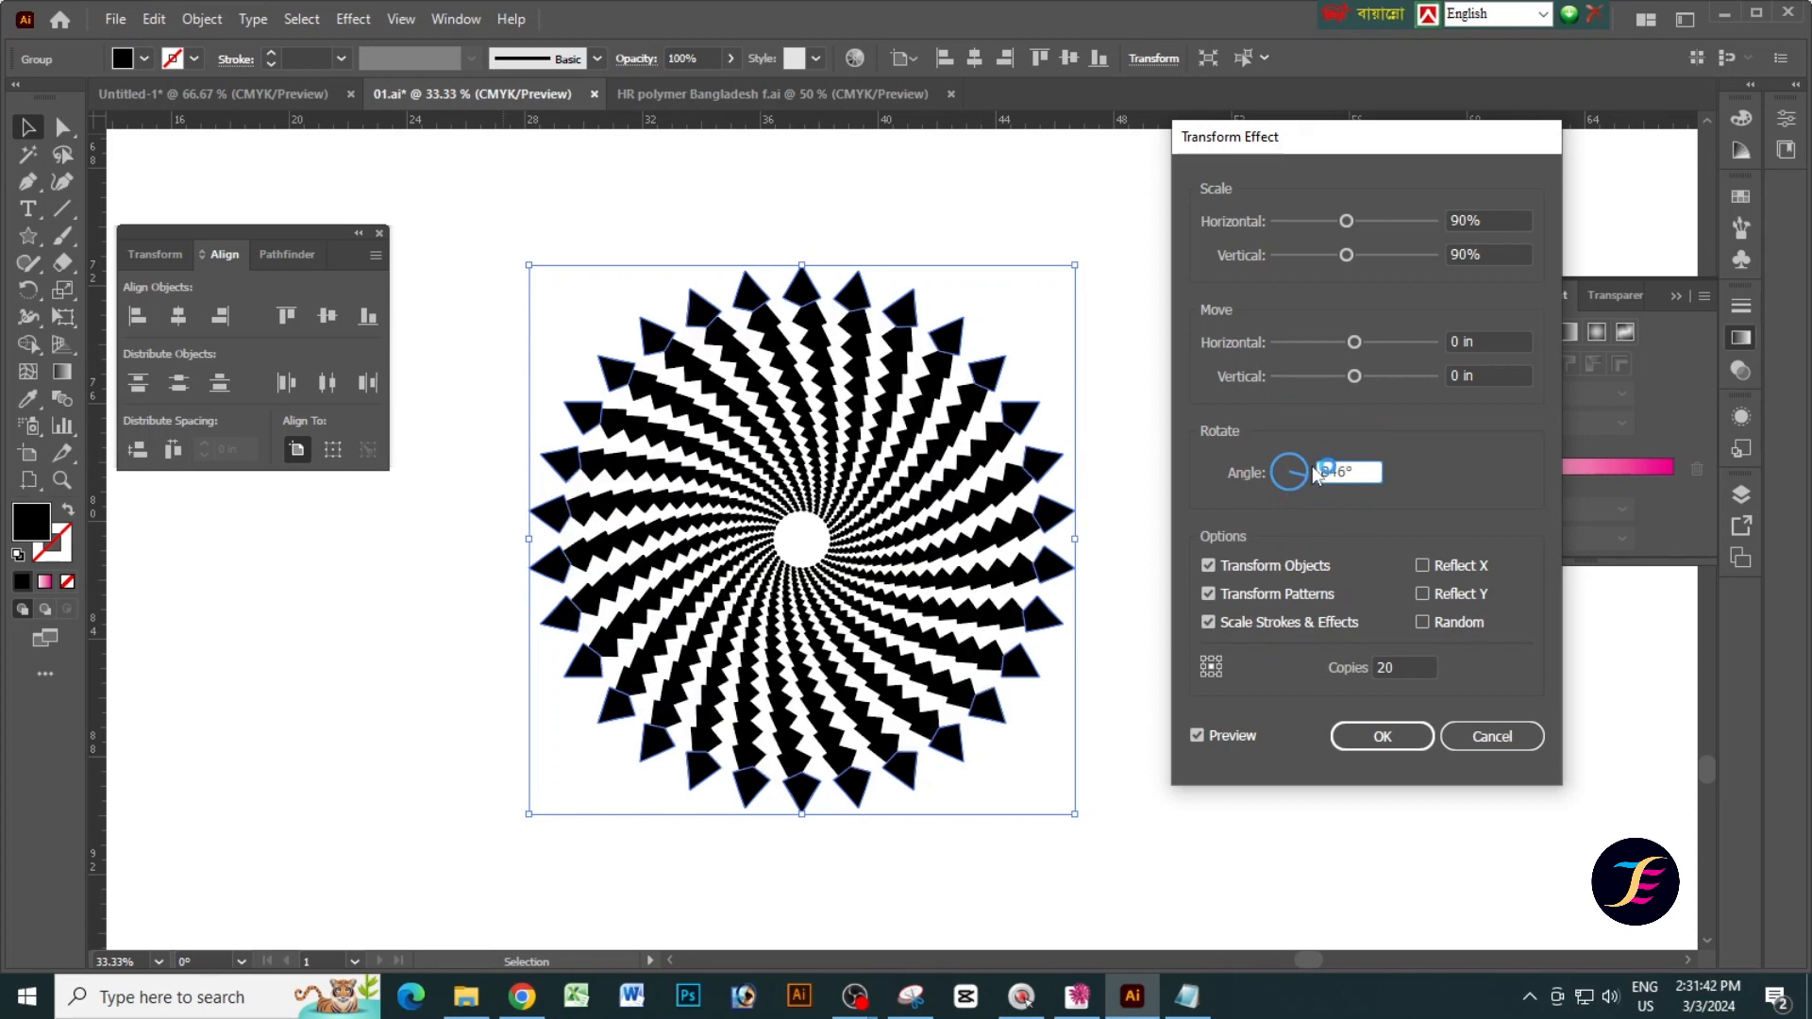
text(30)
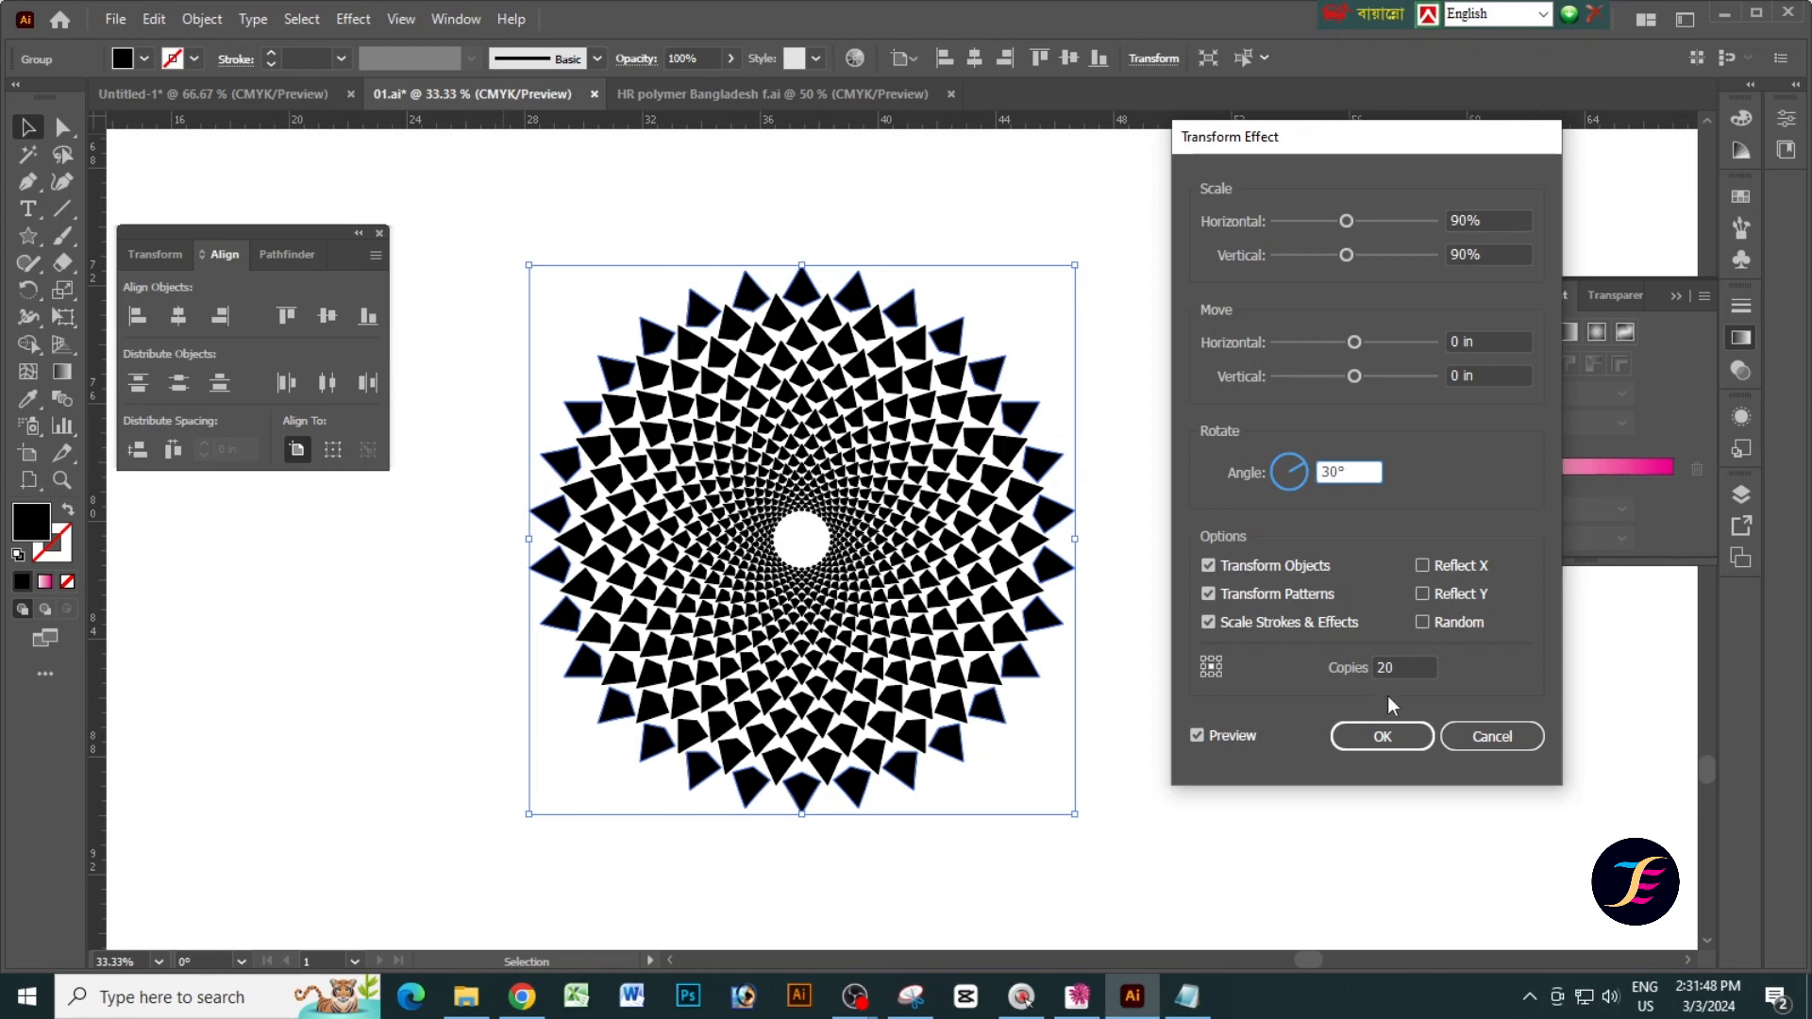
click(1399, 742)
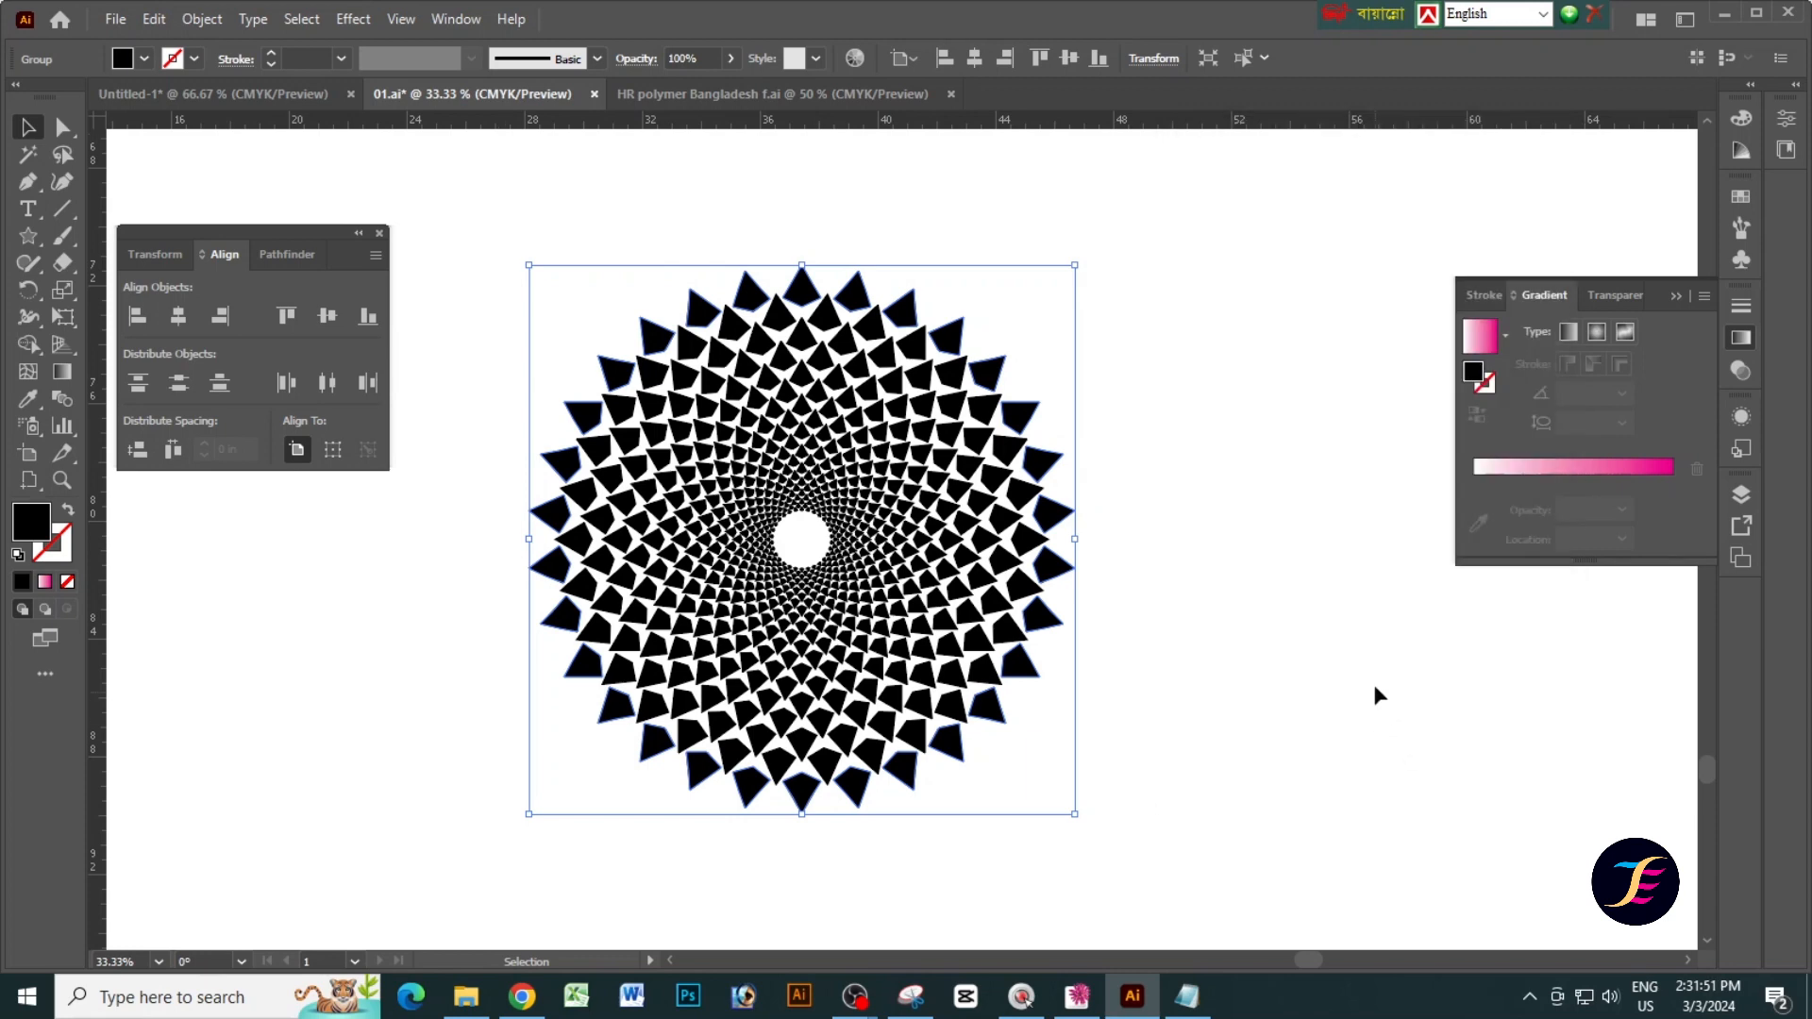
Expand the appearance of the circular kite pattern and deselect it.
key(Tab)
drag(1300, 642, 1315, 642)
drag(635, 268, 1230, 744)
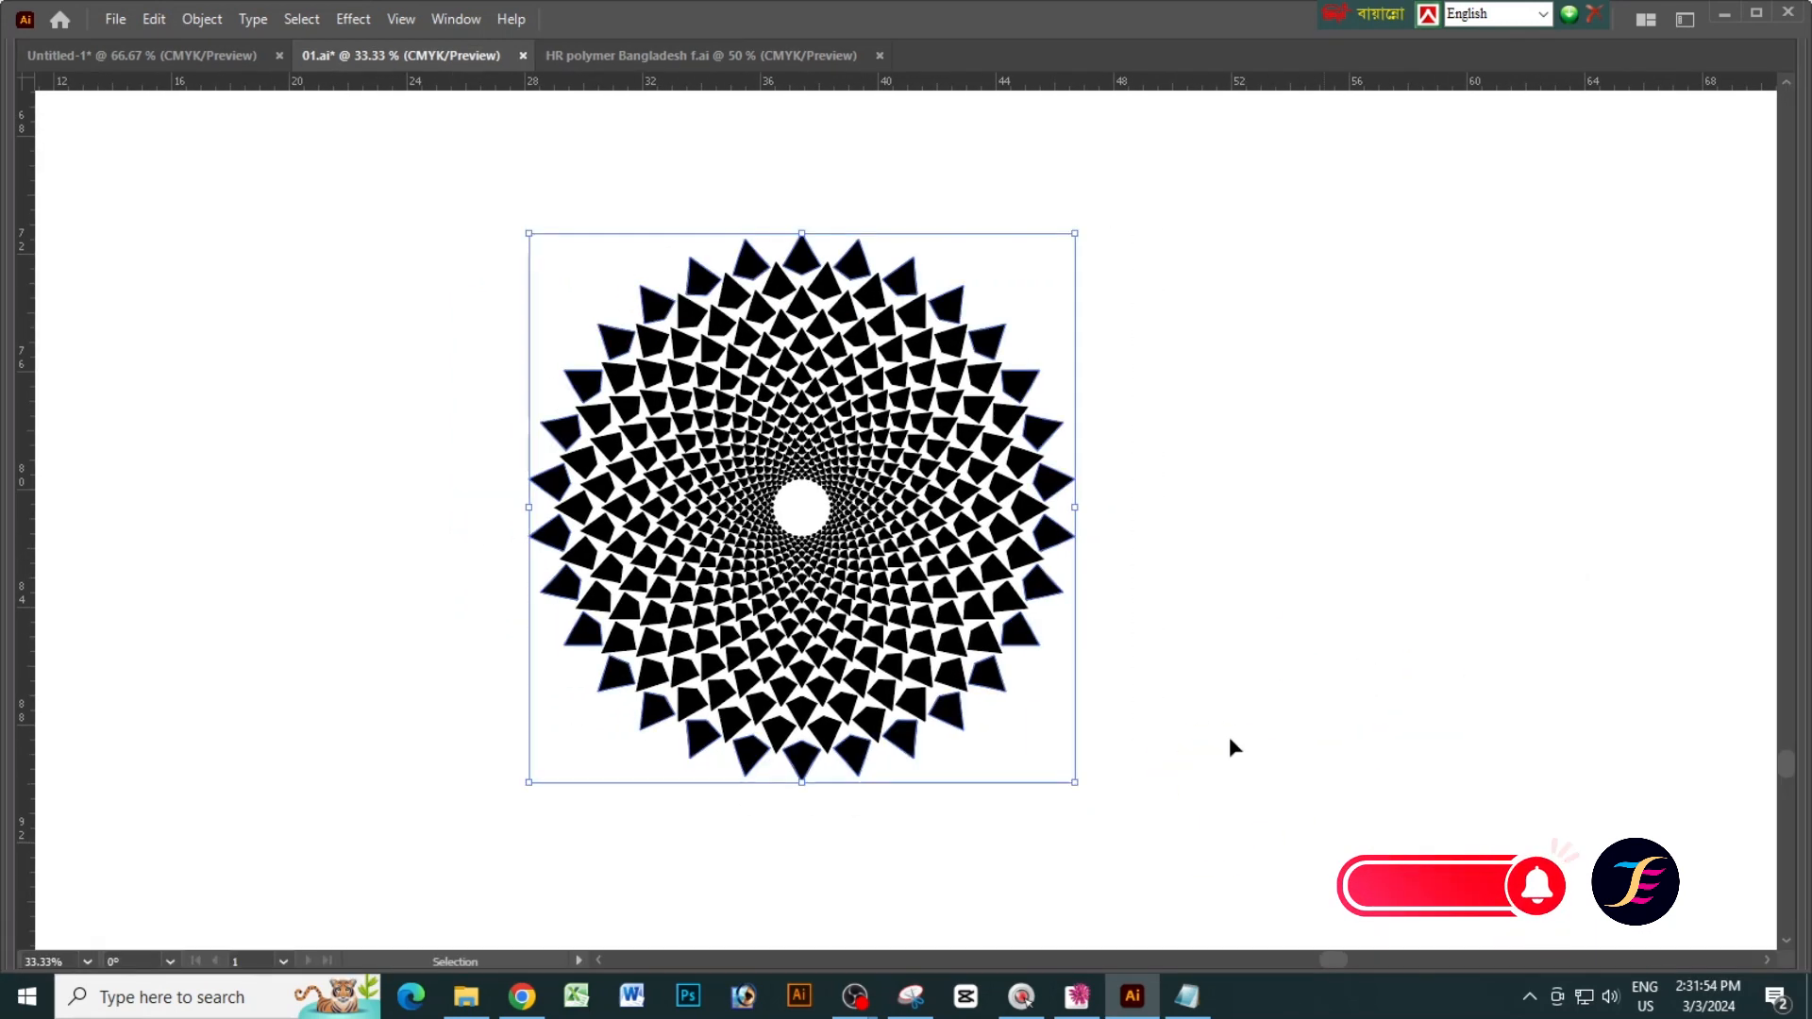
click(212, 25)
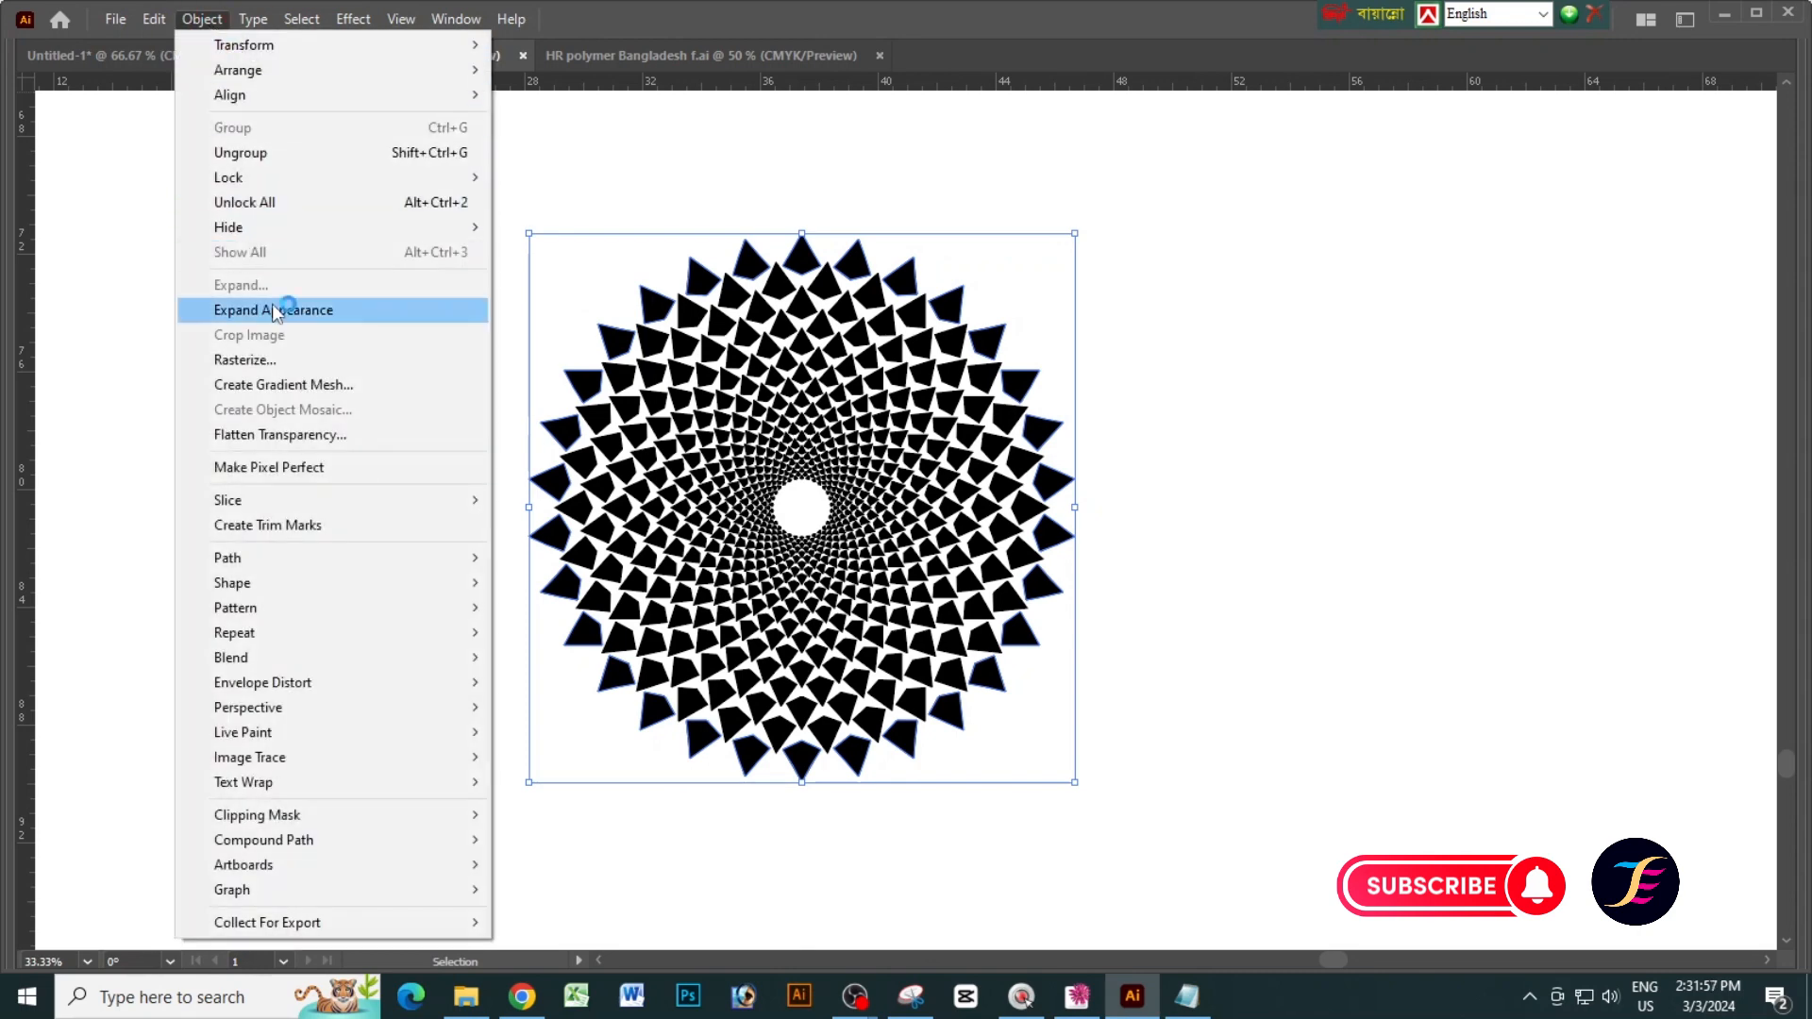
click(274, 315)
drag(1043, 181, 1112, 186)
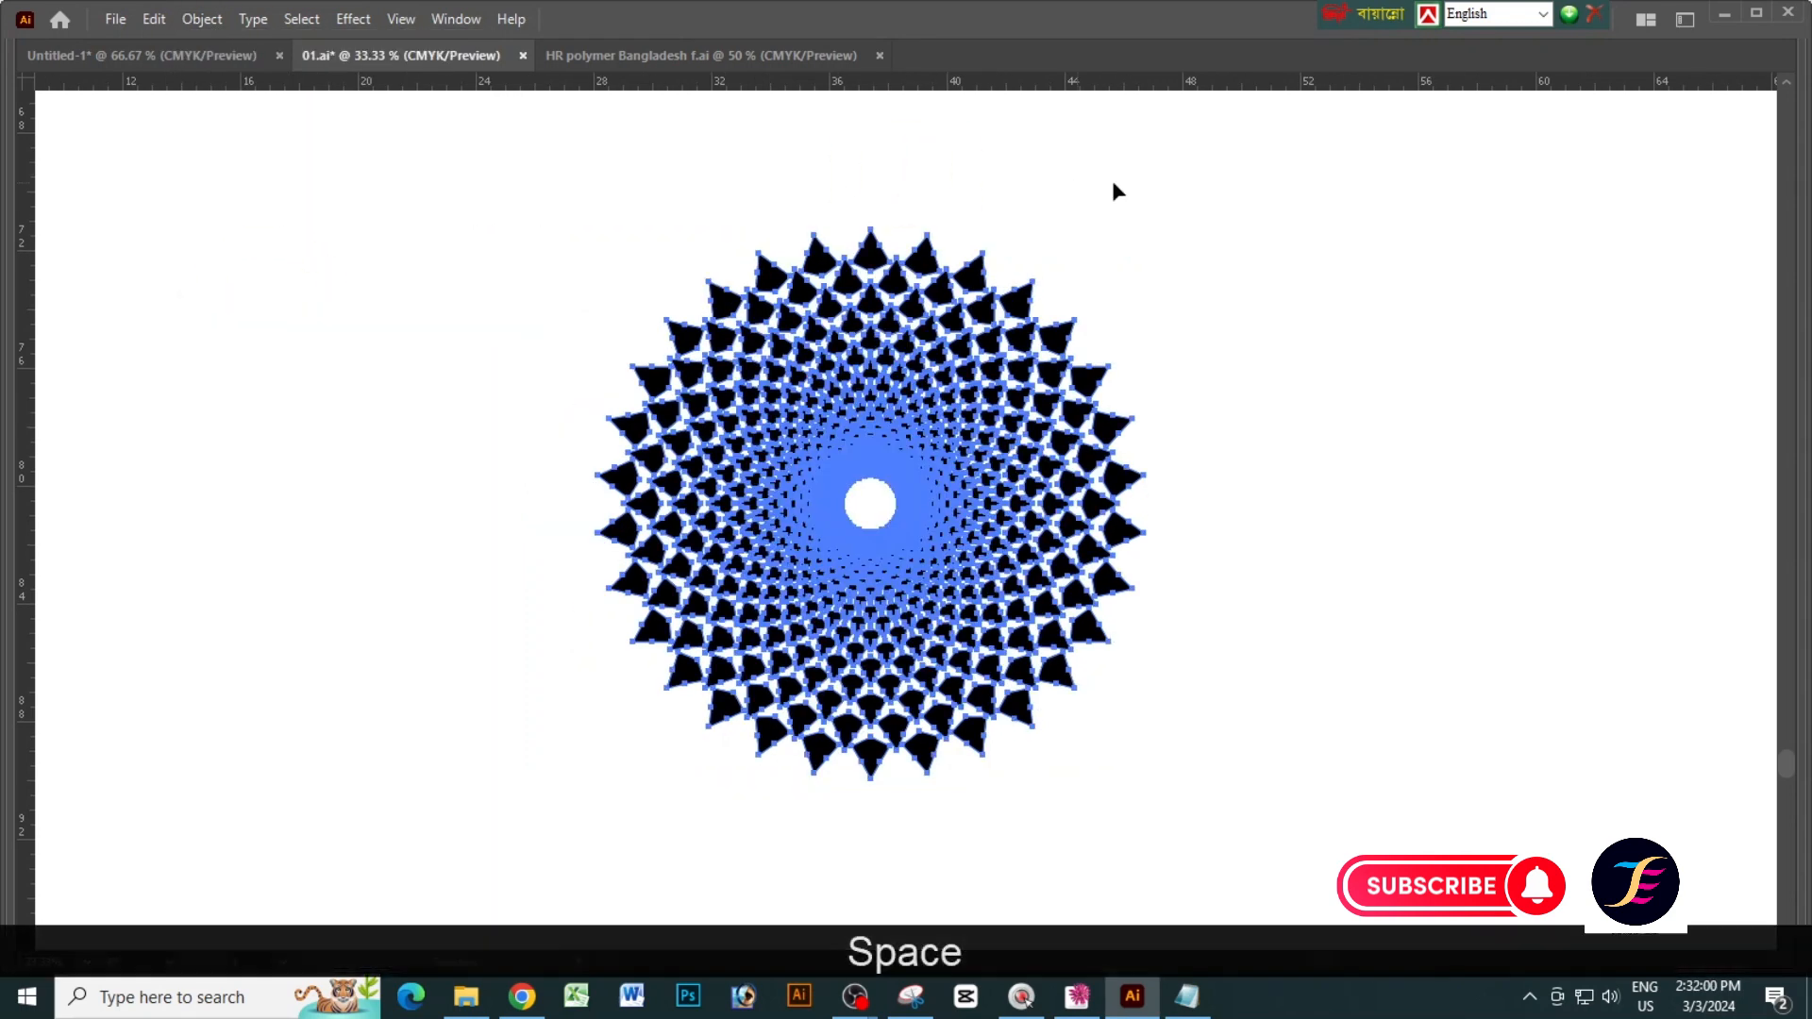
click(1133, 189)
Fill the expanded kite pattern with the white-to-pink linear gradient, adding a stop at about 58%, and deselect it.
click(870, 251)
key(Tab)
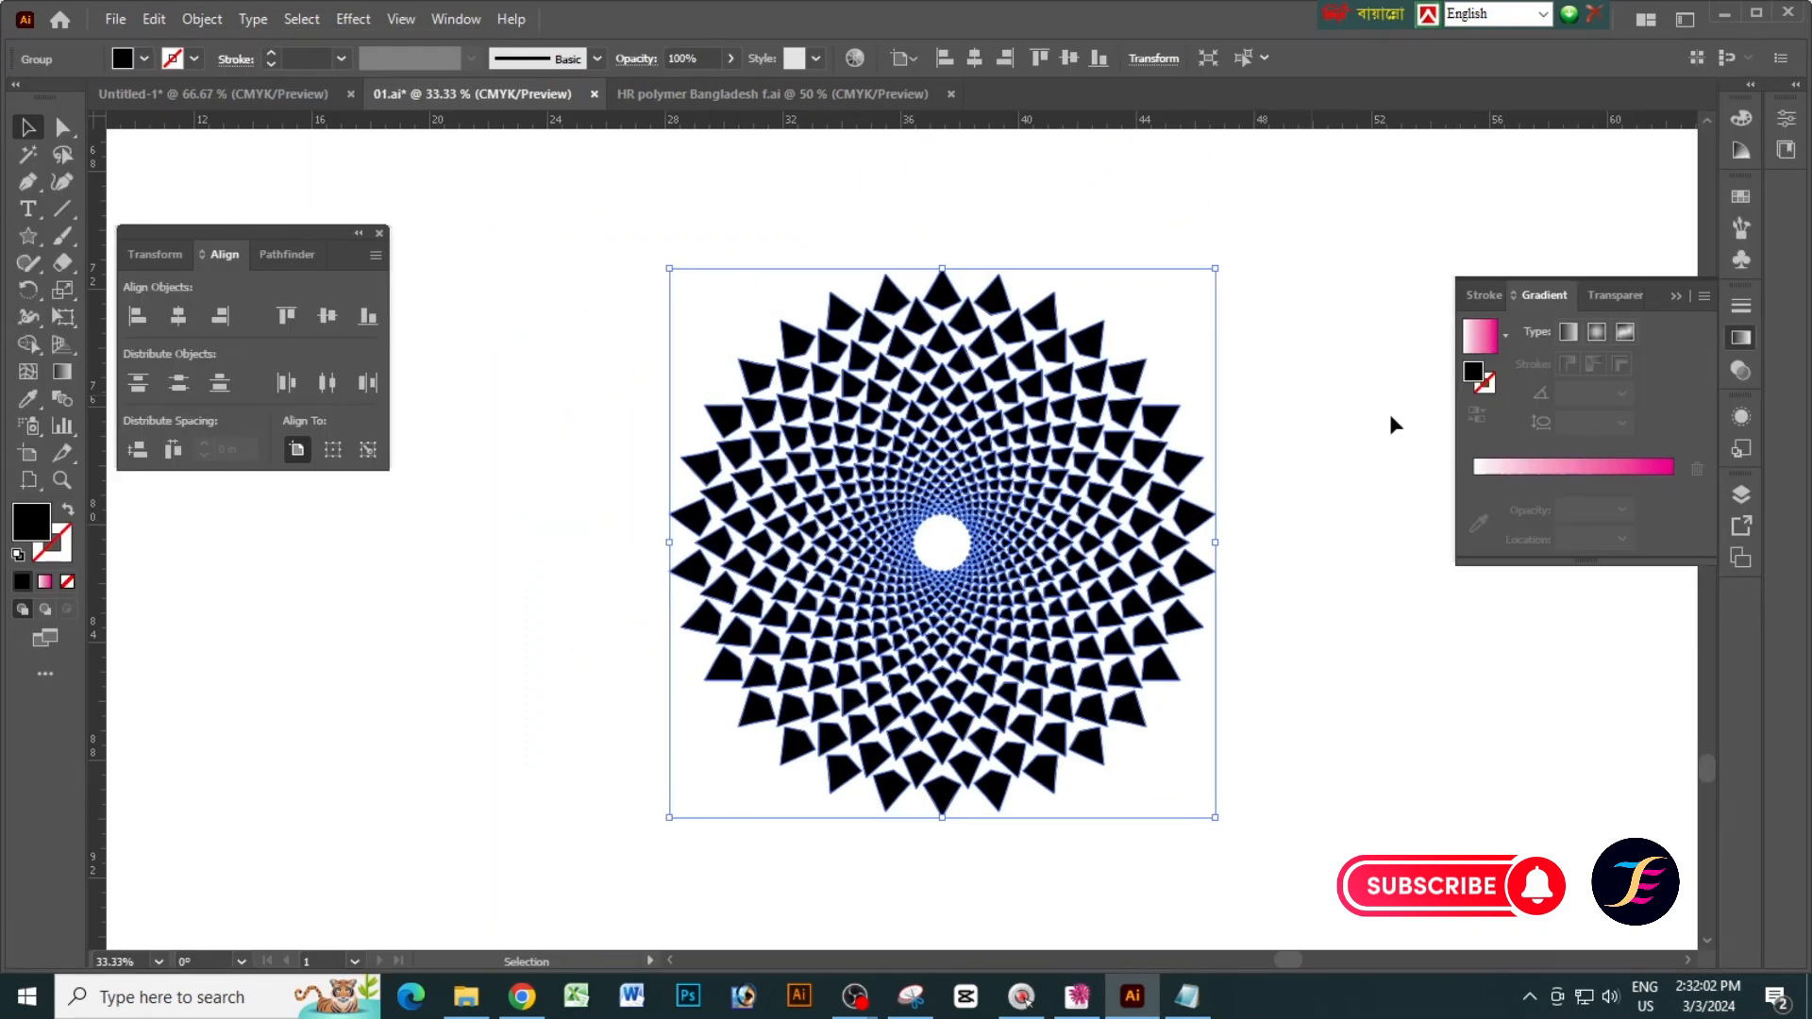
click(1588, 482)
click(1332, 300)
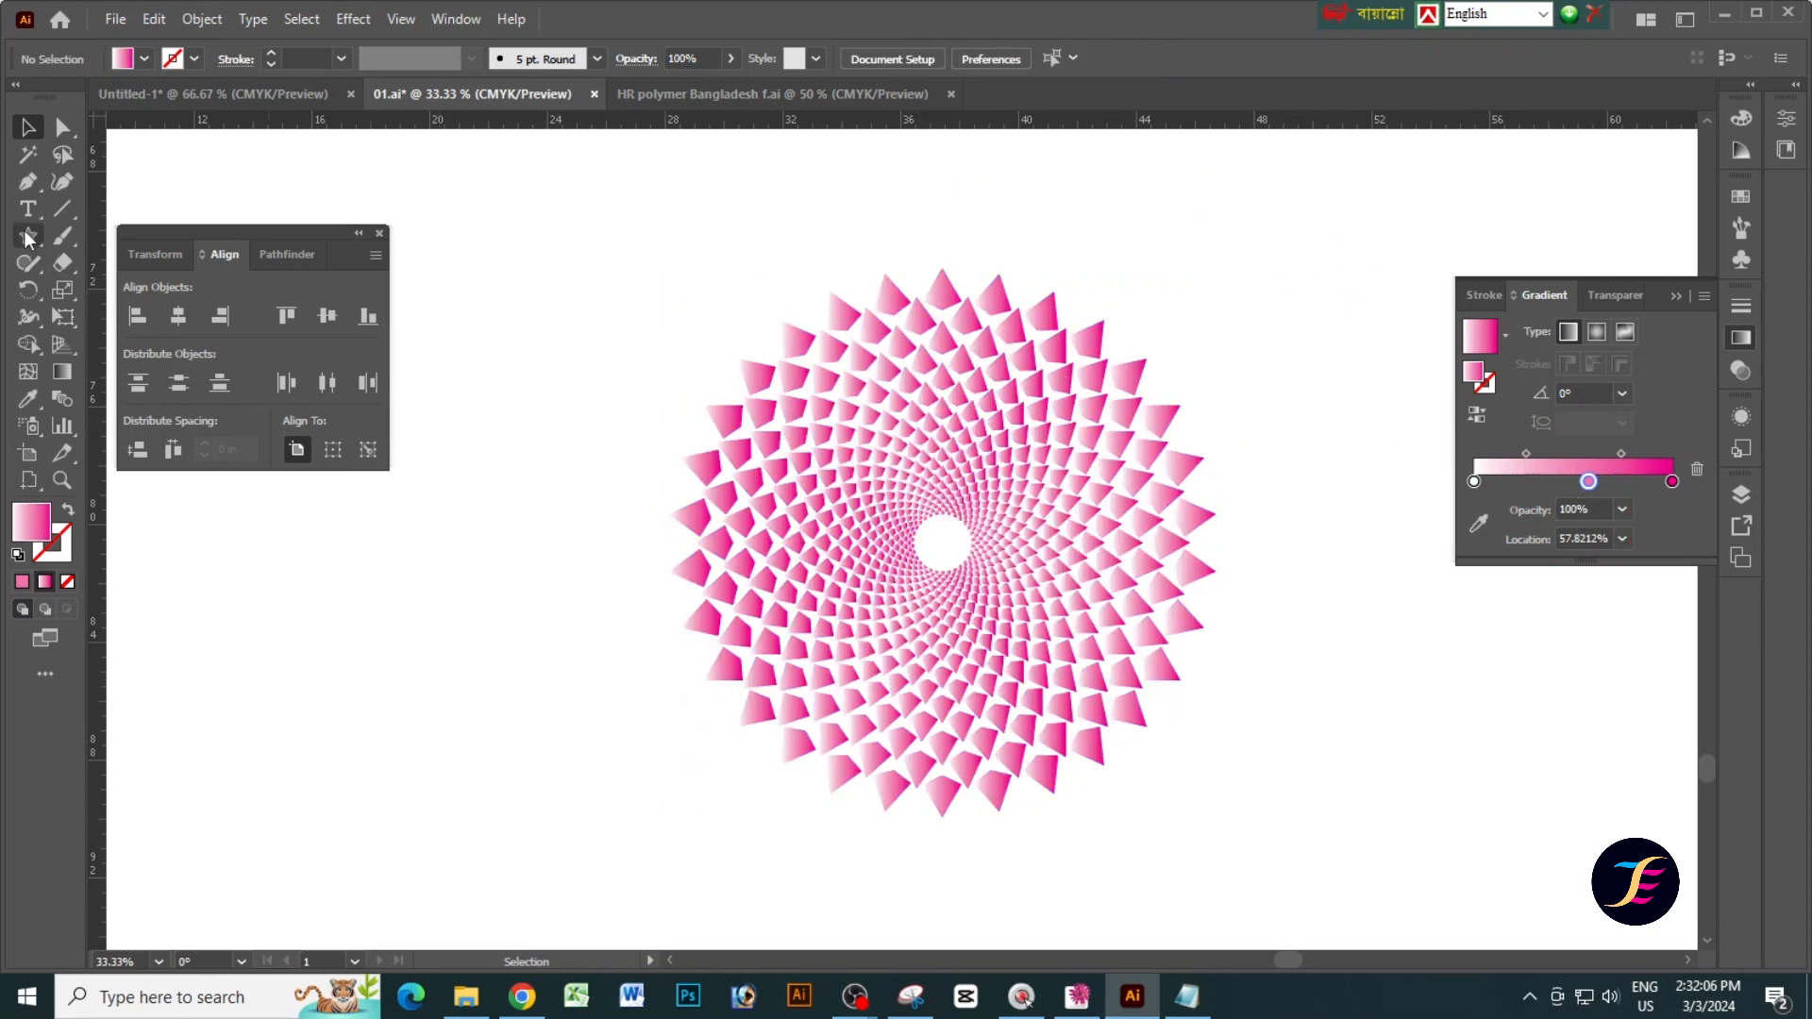
Draw a large rectangle covering the whole kite pattern and fill it with black.
drag(28, 239, 161, 236)
key(Tab)
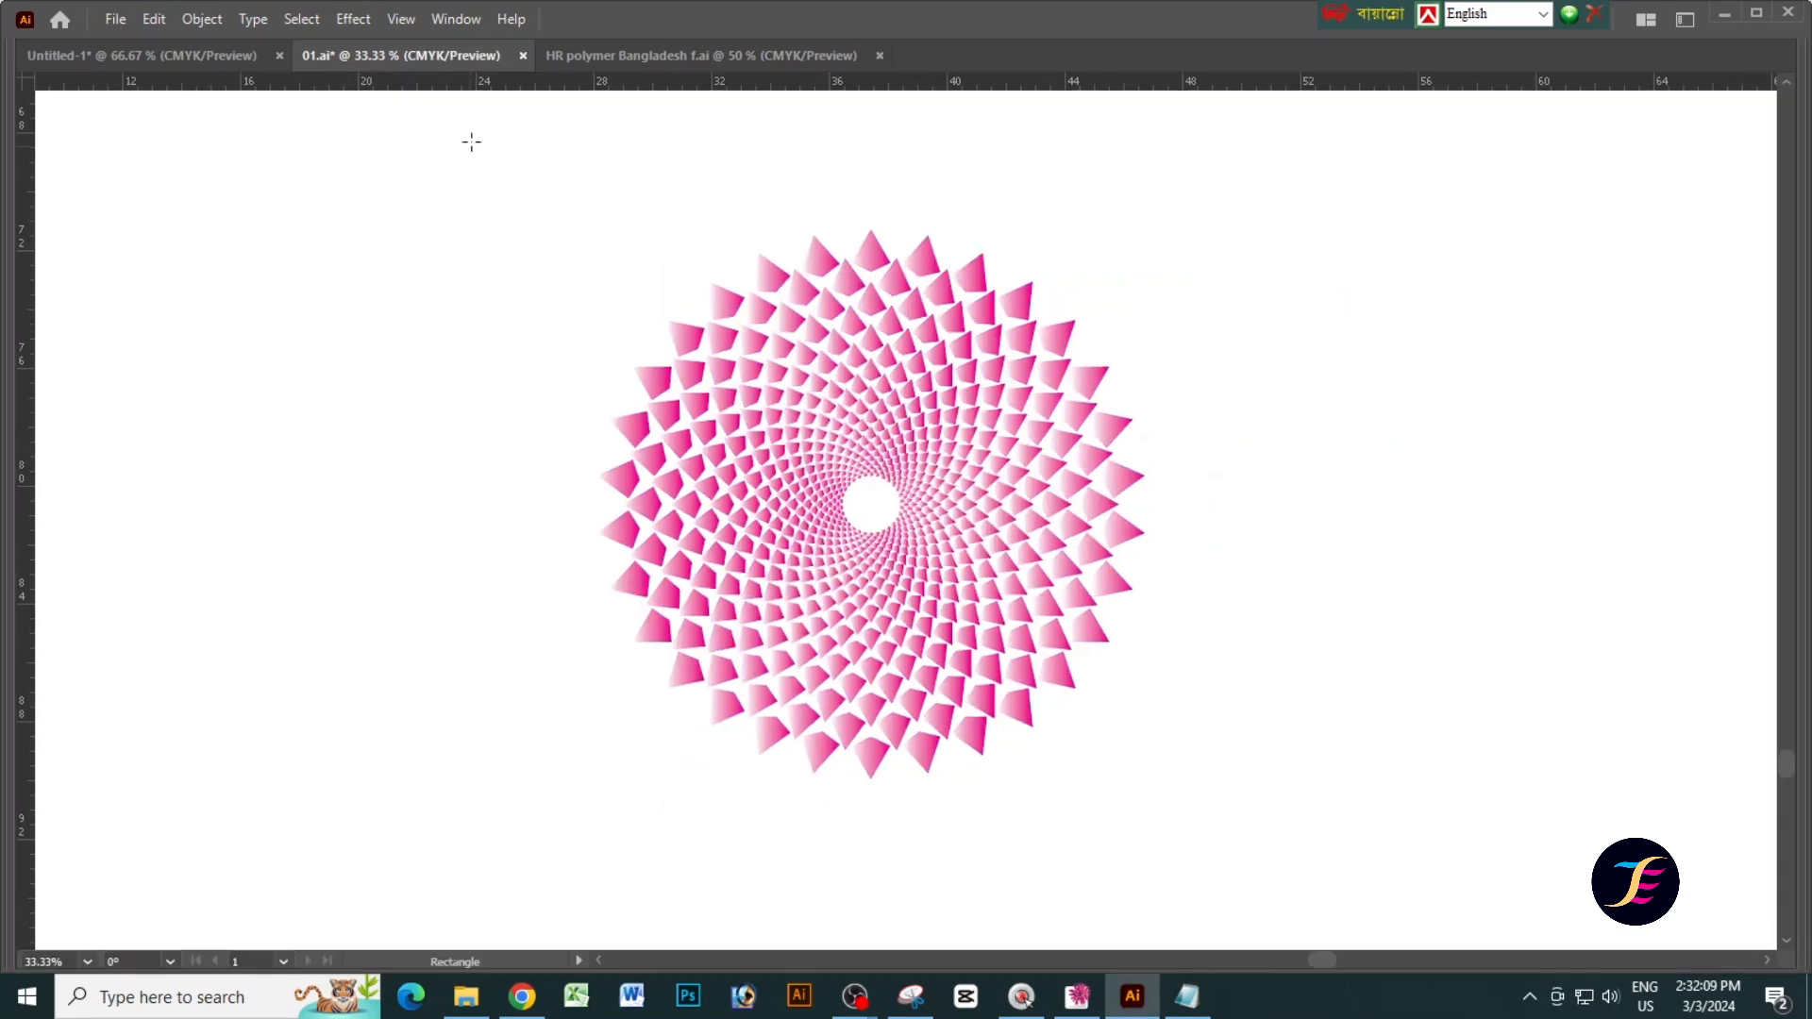
drag(462, 122, 1313, 915)
key(Tab)
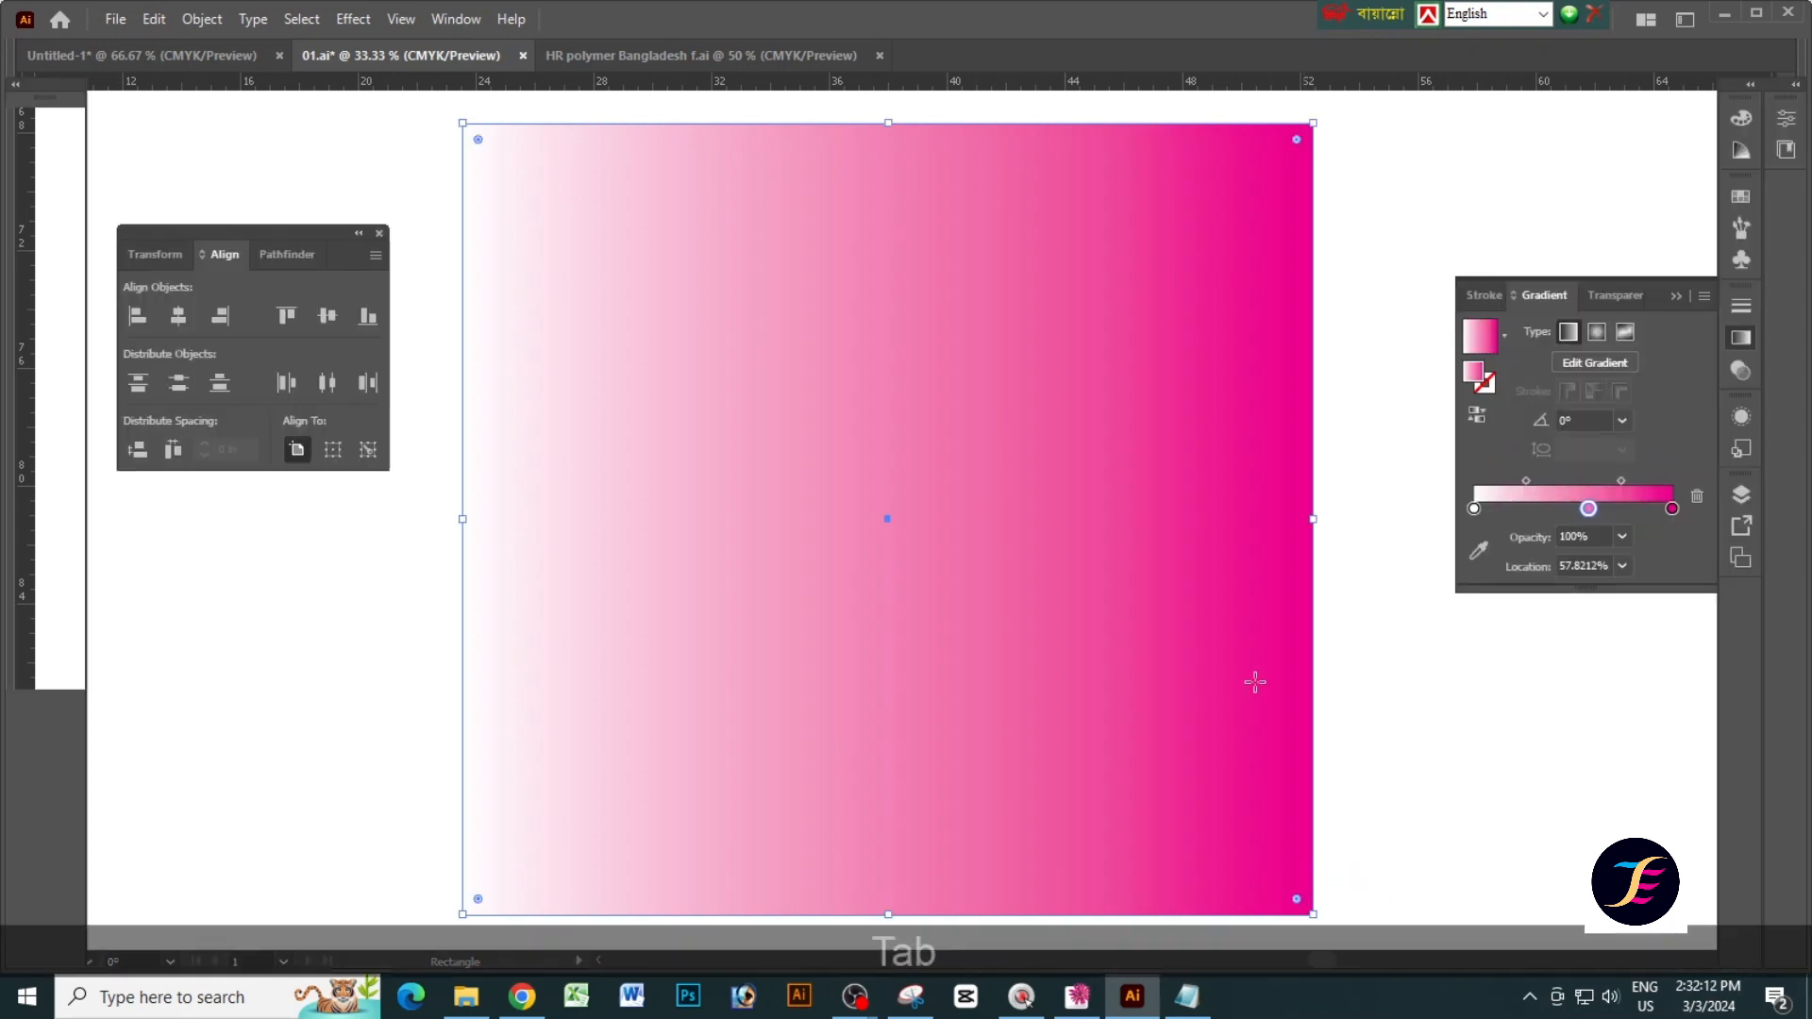
click(1741, 118)
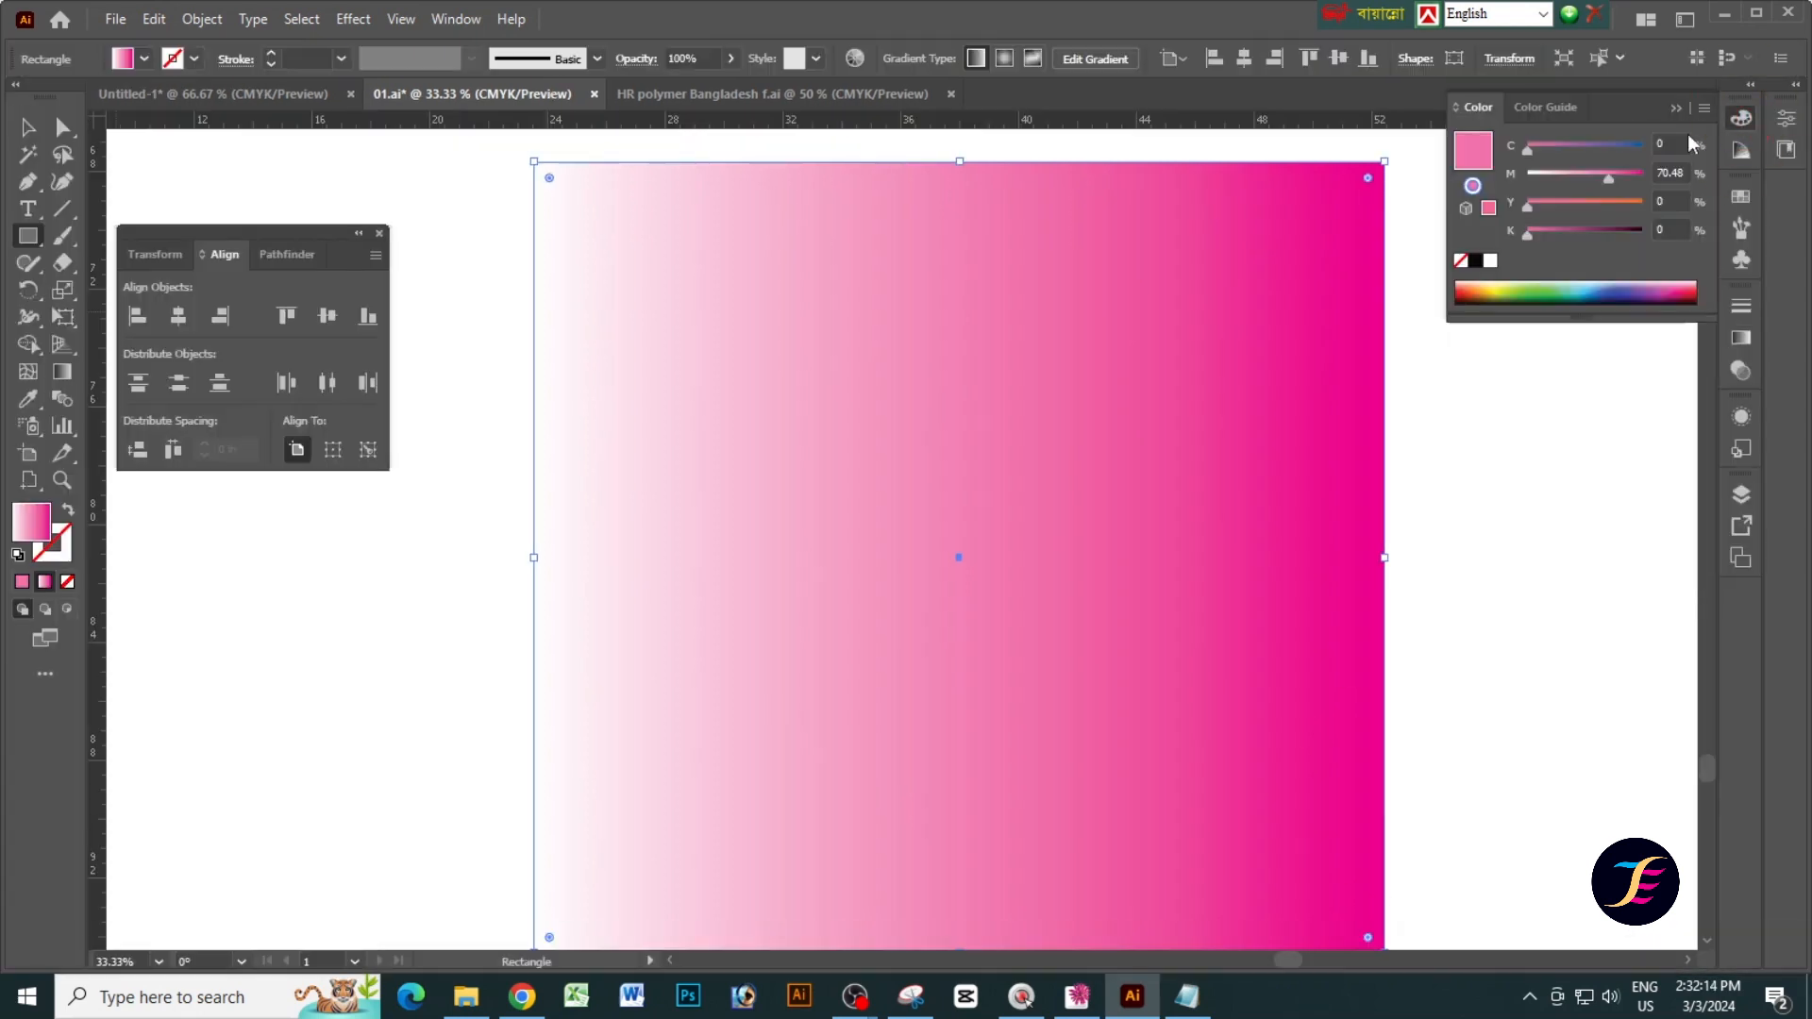
click(1477, 263)
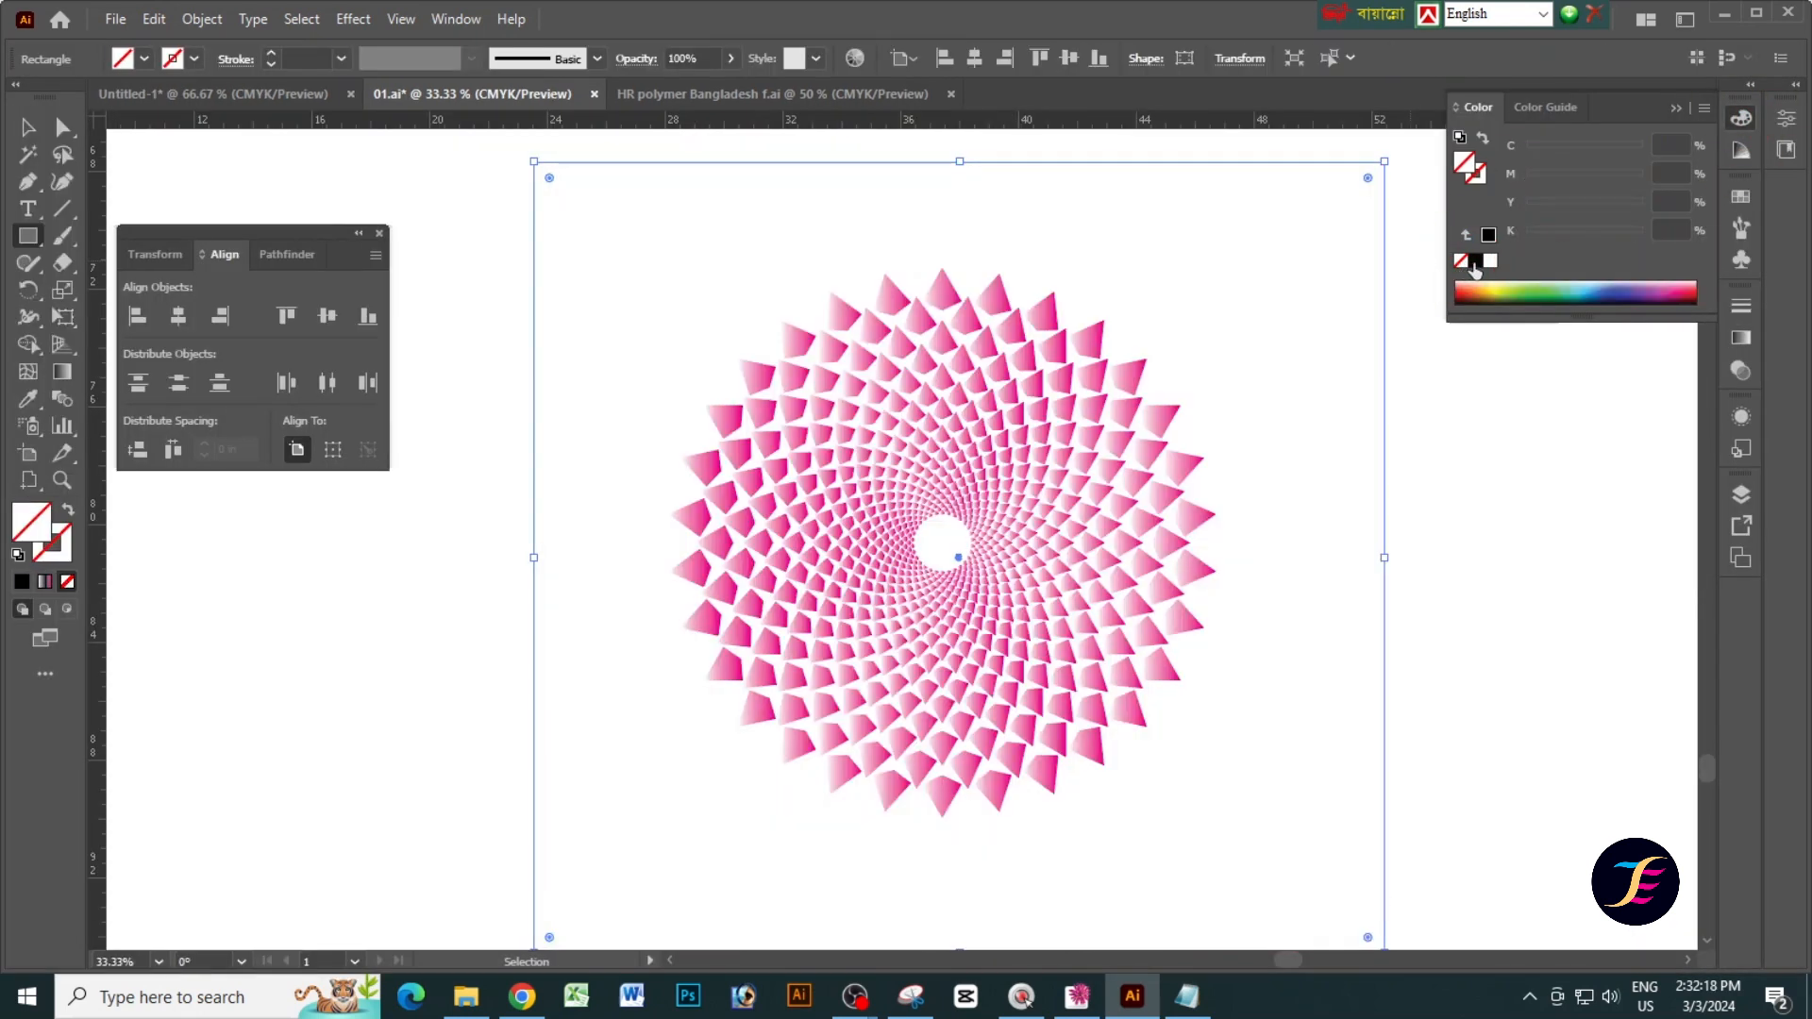
click(1475, 261)
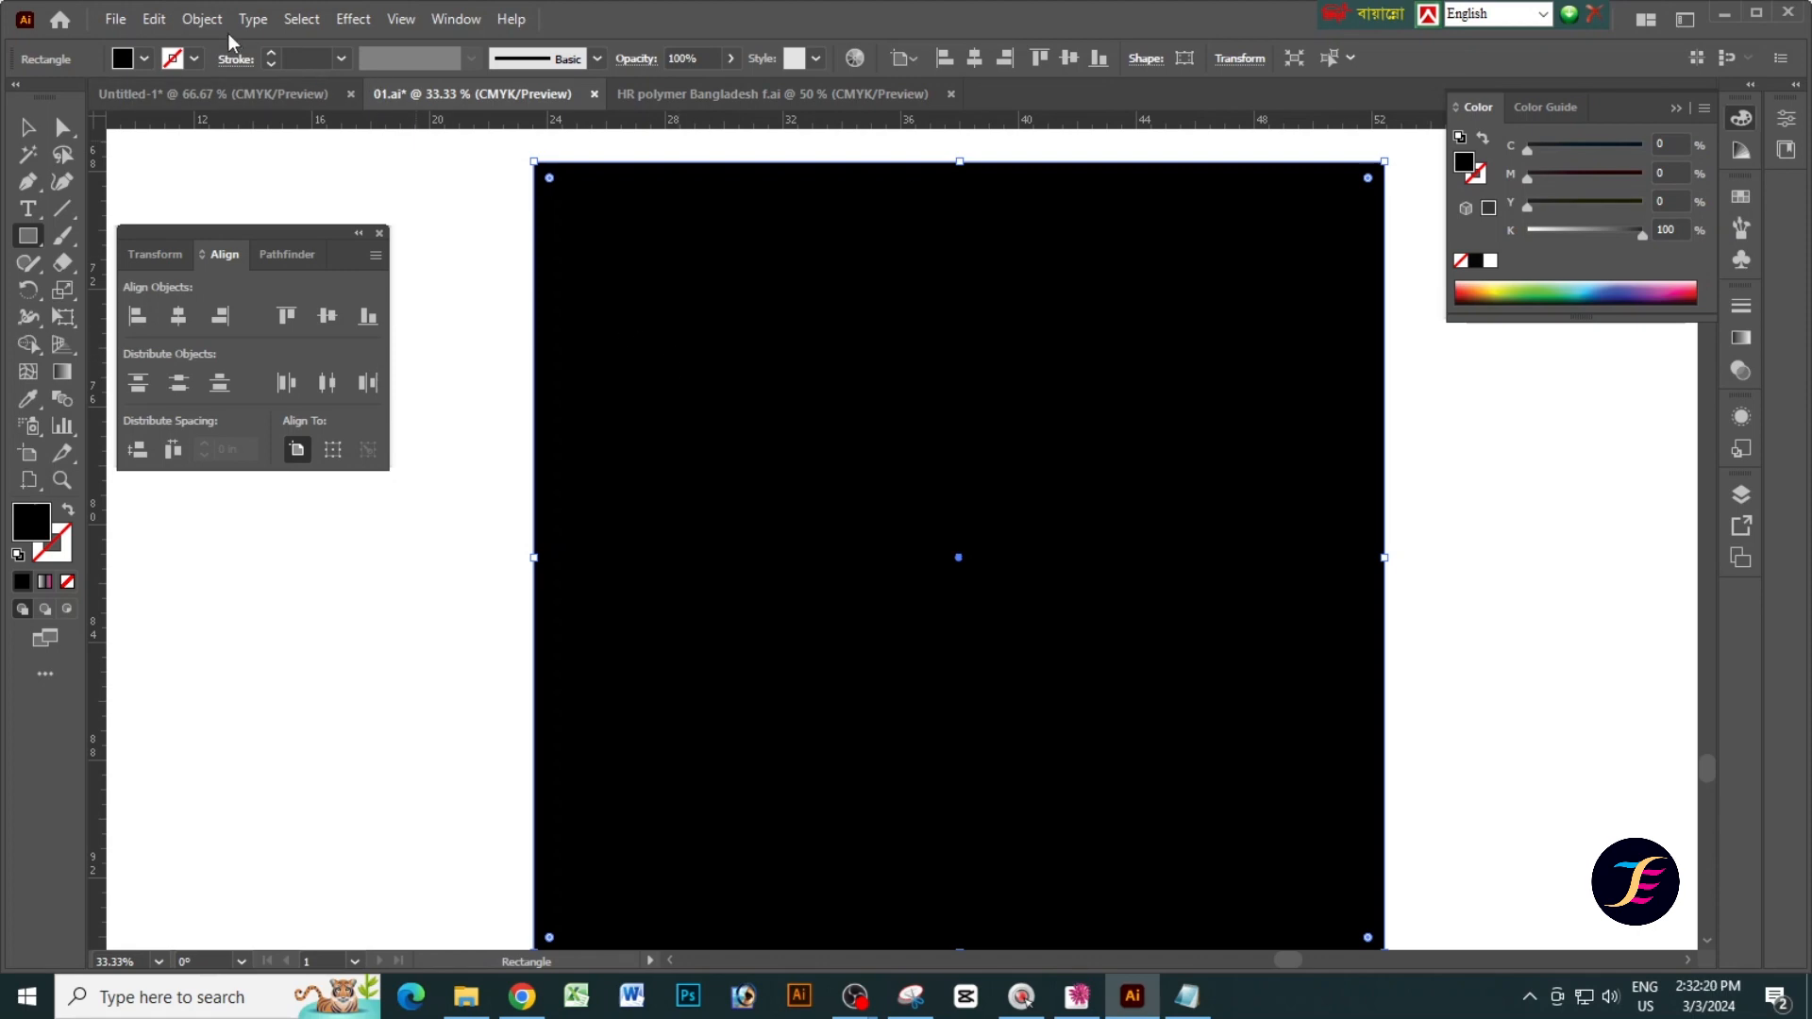
Send the black rectangle behind the pink kite pattern.
click(154, 19)
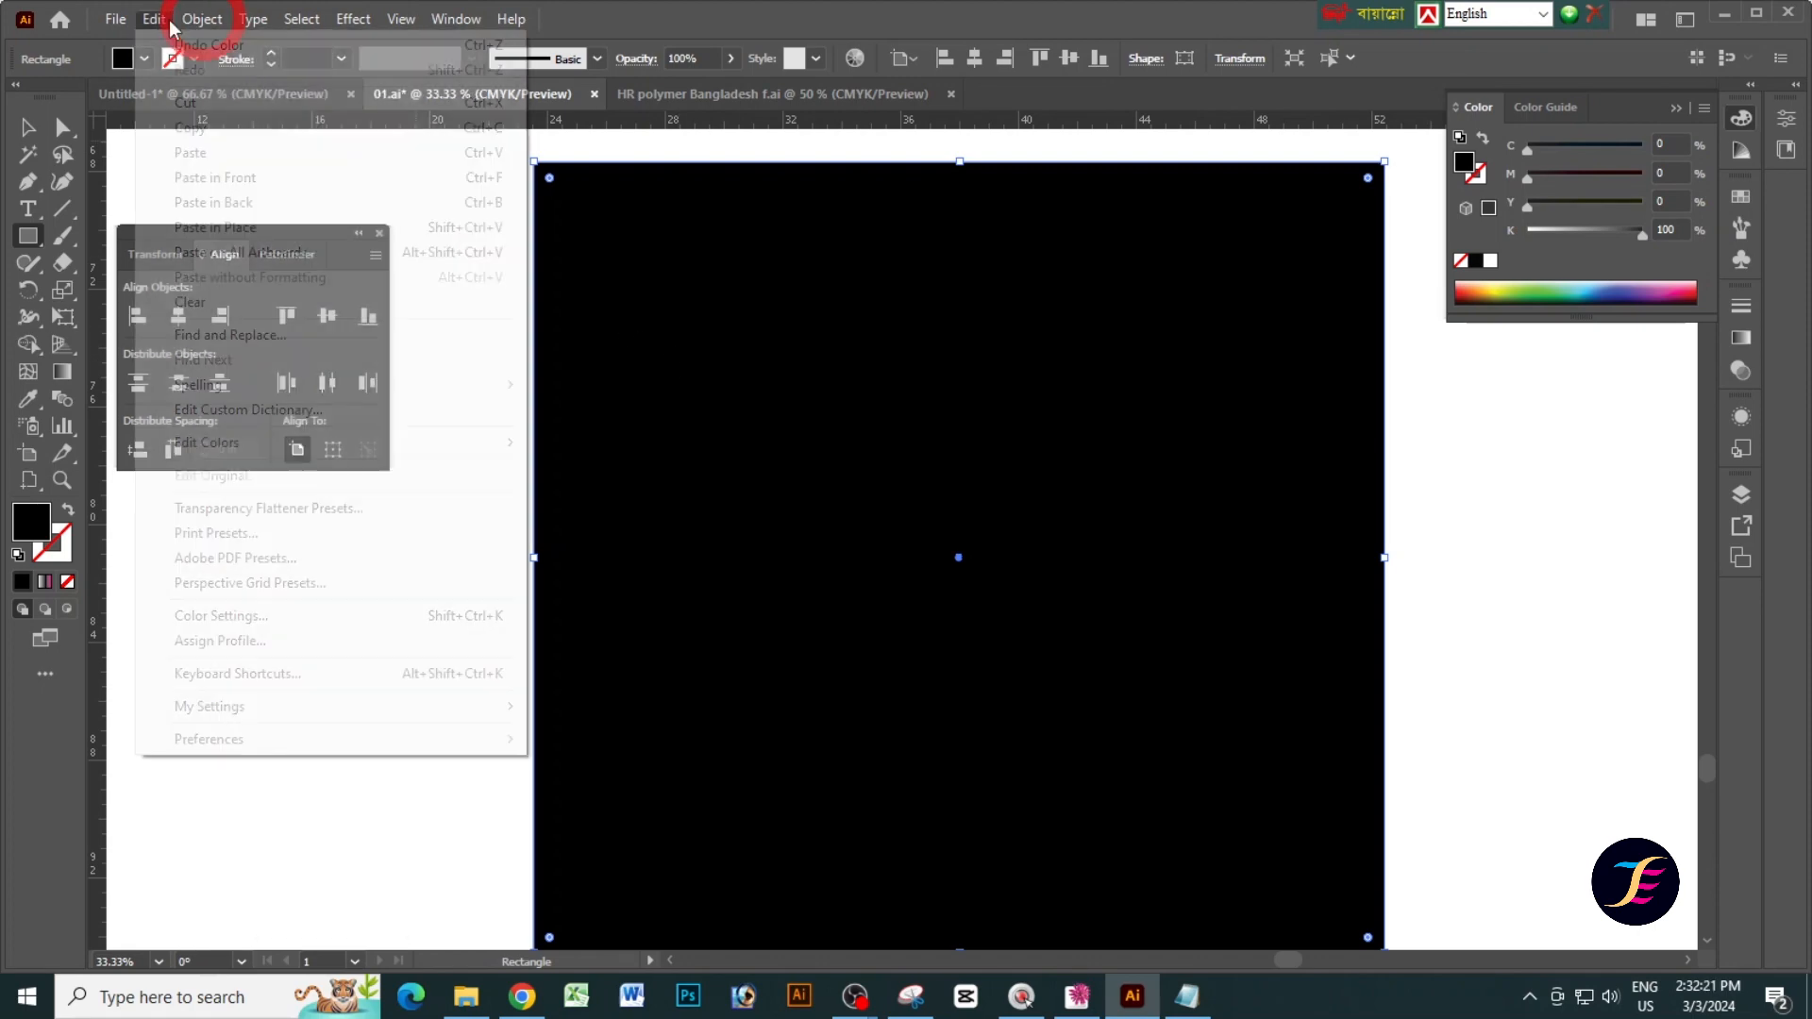
mouse_move(207, 49)
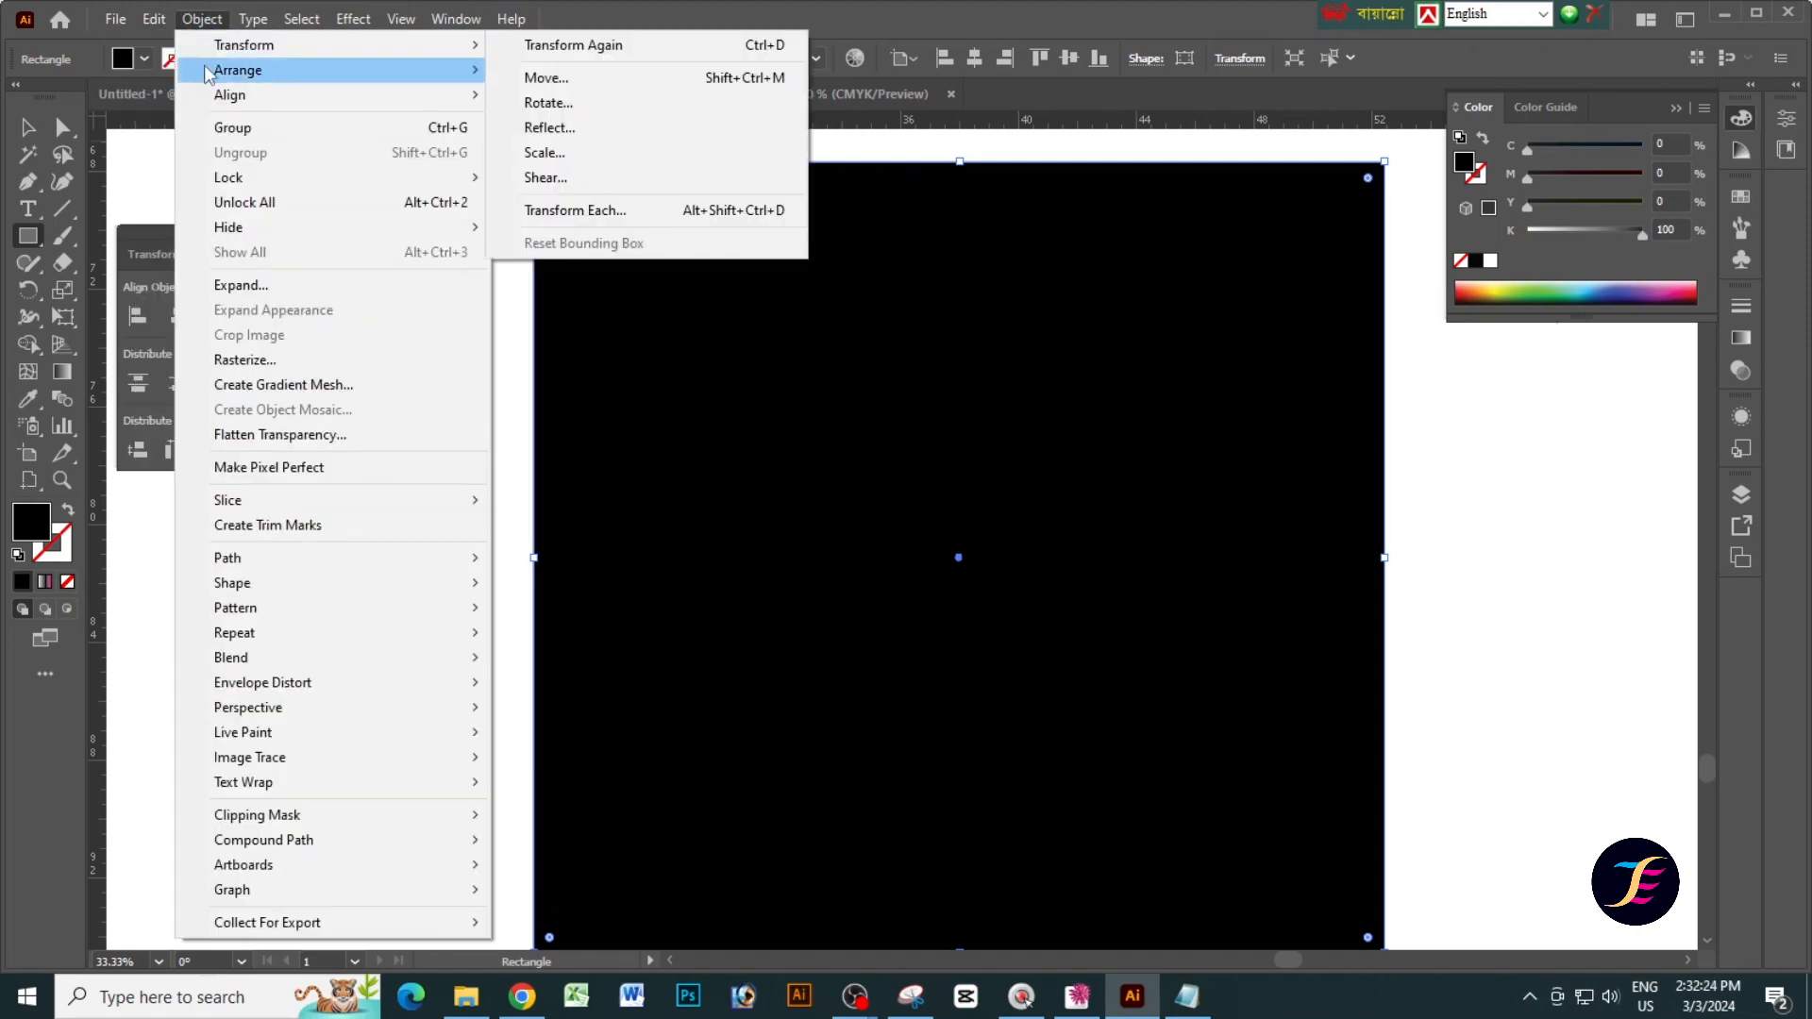
click(627, 147)
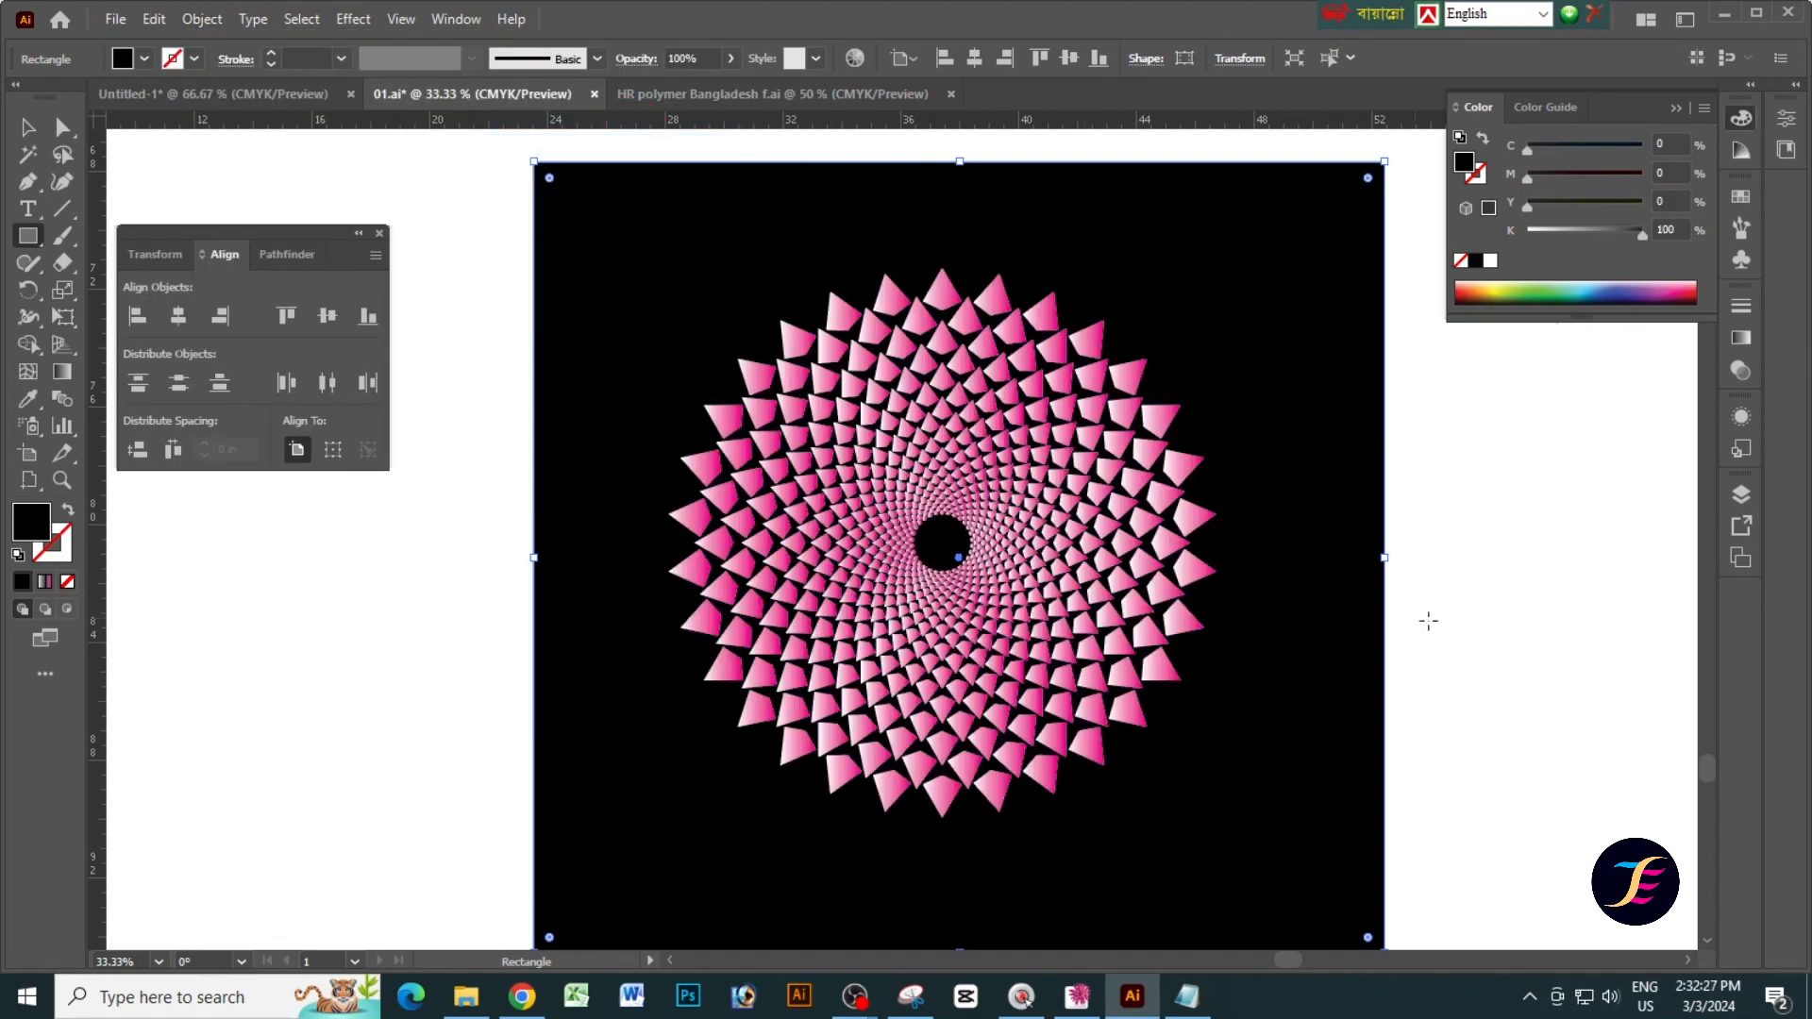
Center the kite pattern and black rectangle on each other horizontally and vertically, and deselect them.
drag(1476, 626, 1403, 639)
key(ctrl+minus)
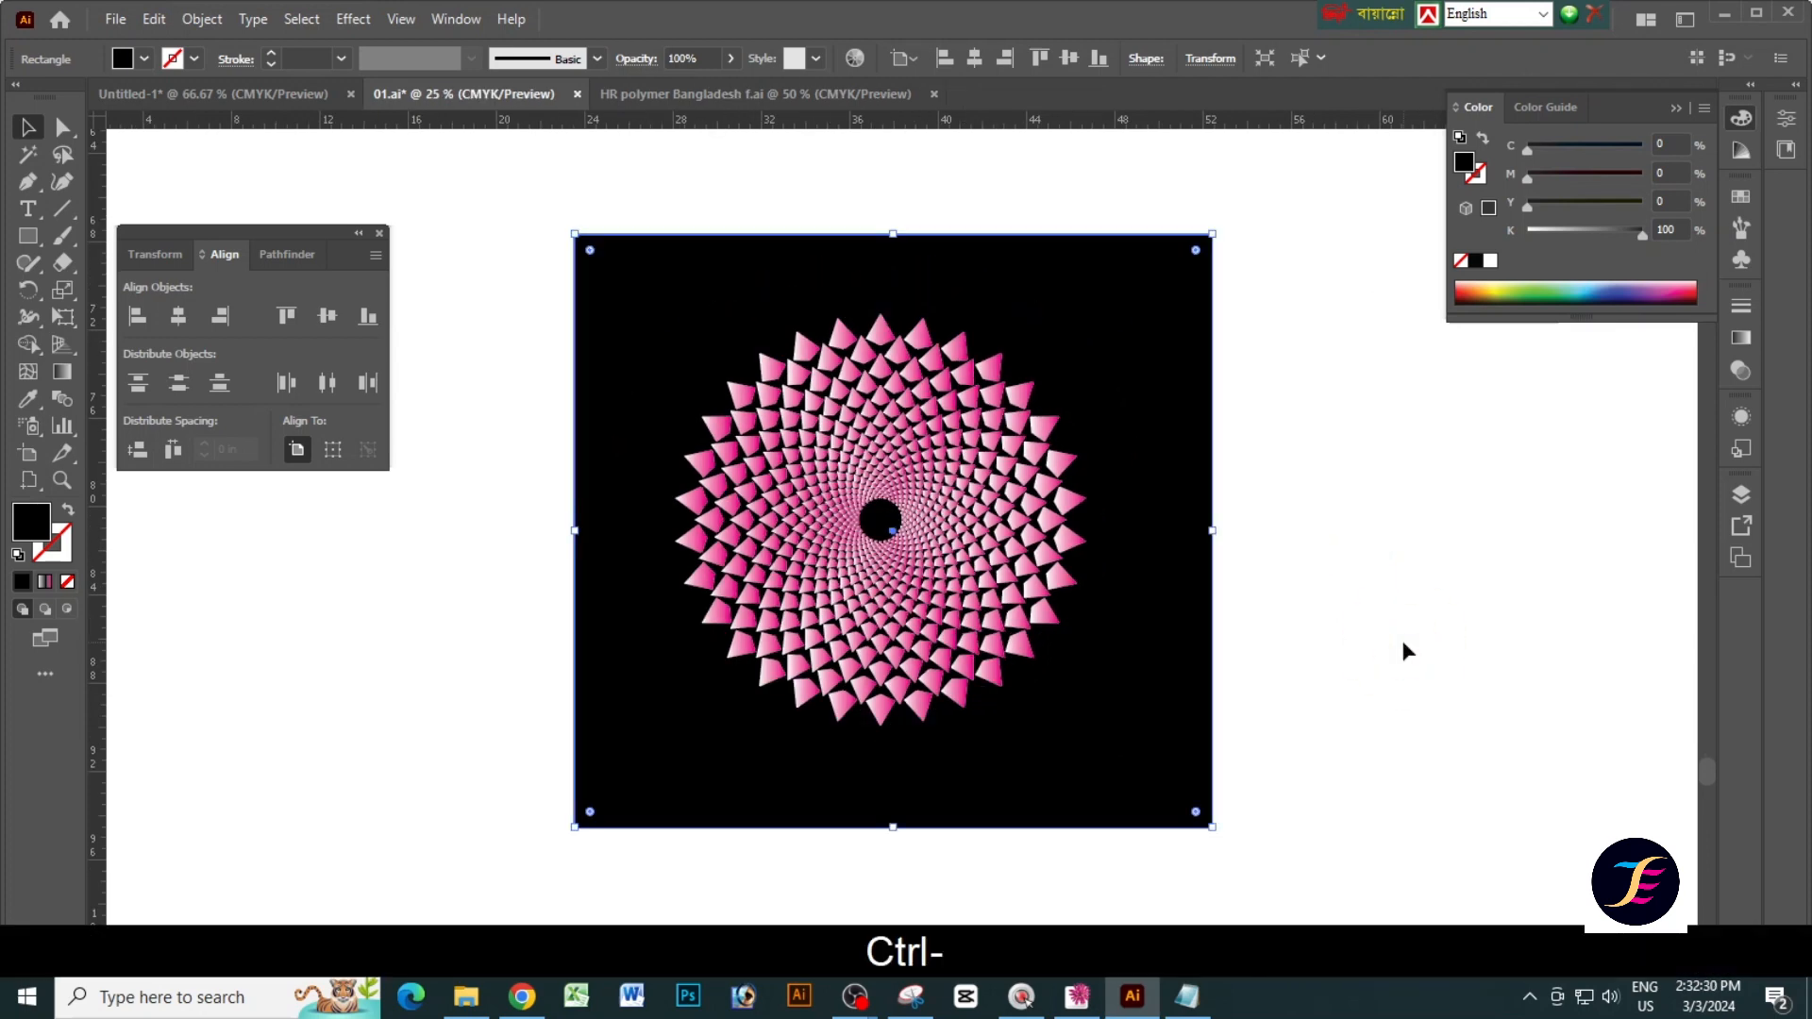
drag(1322, 478, 592, 576)
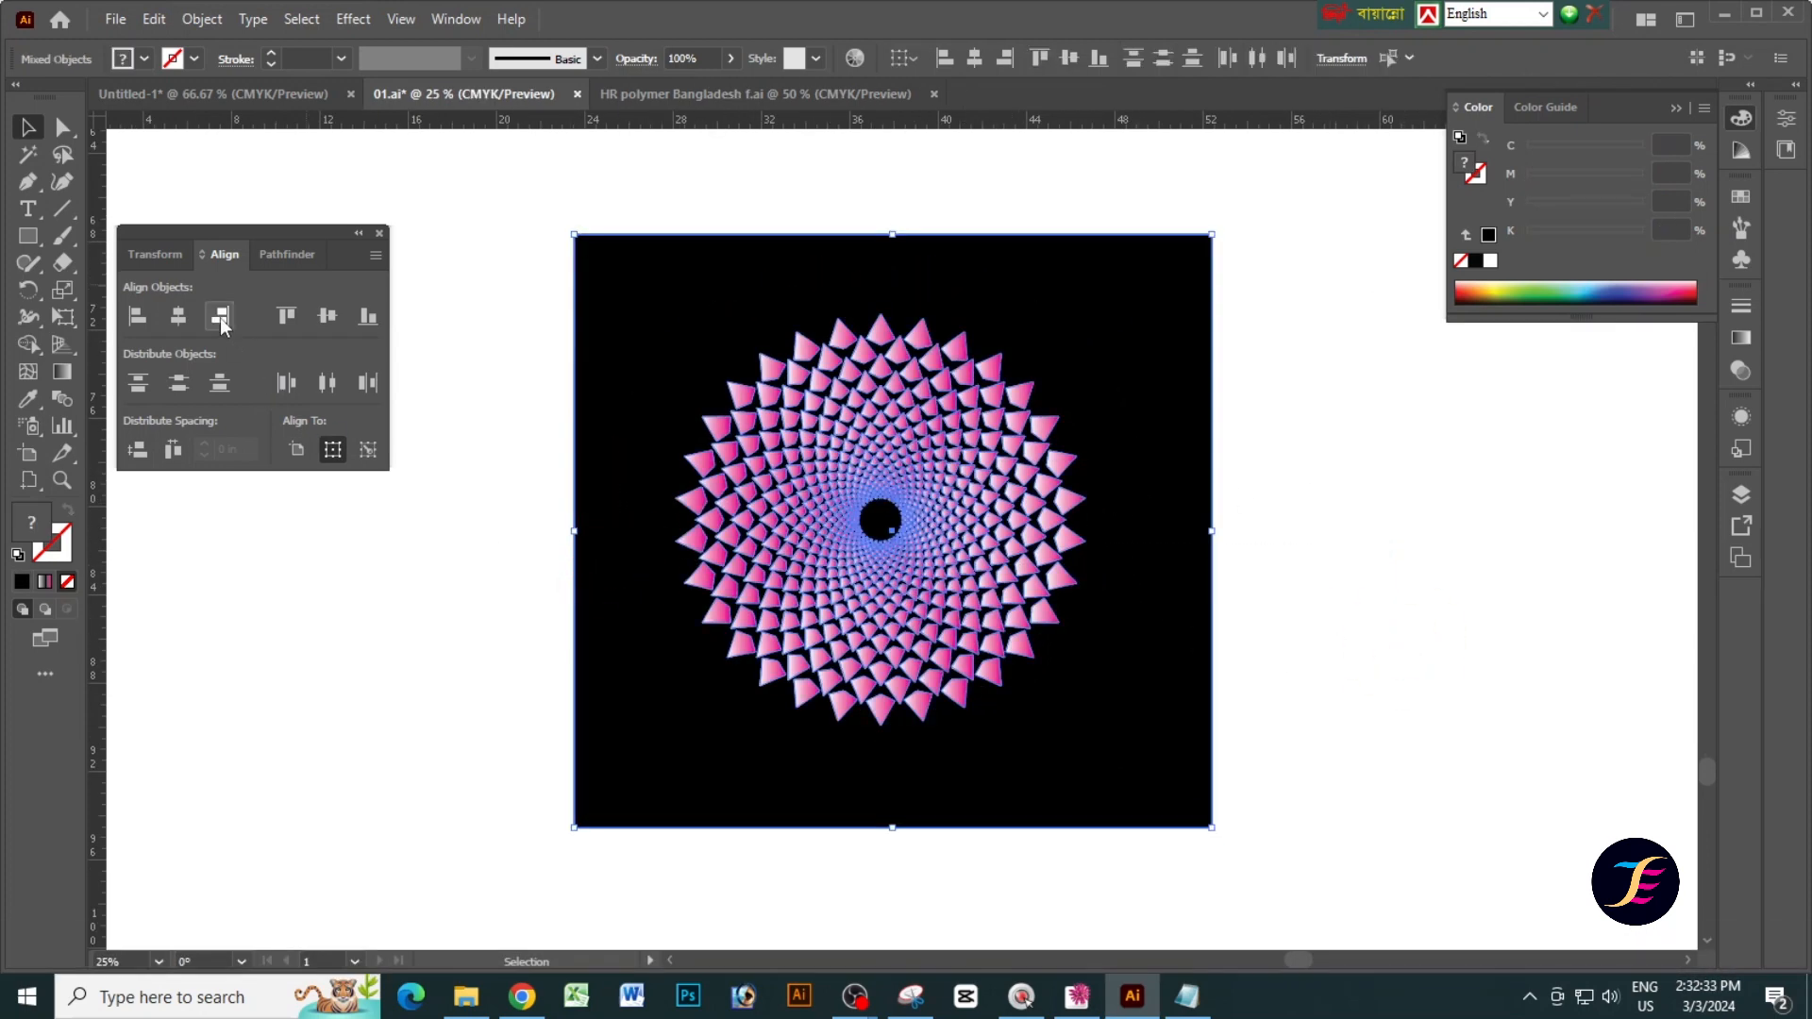
click(178, 316)
click(327, 317)
key(ctrl+shift+a)
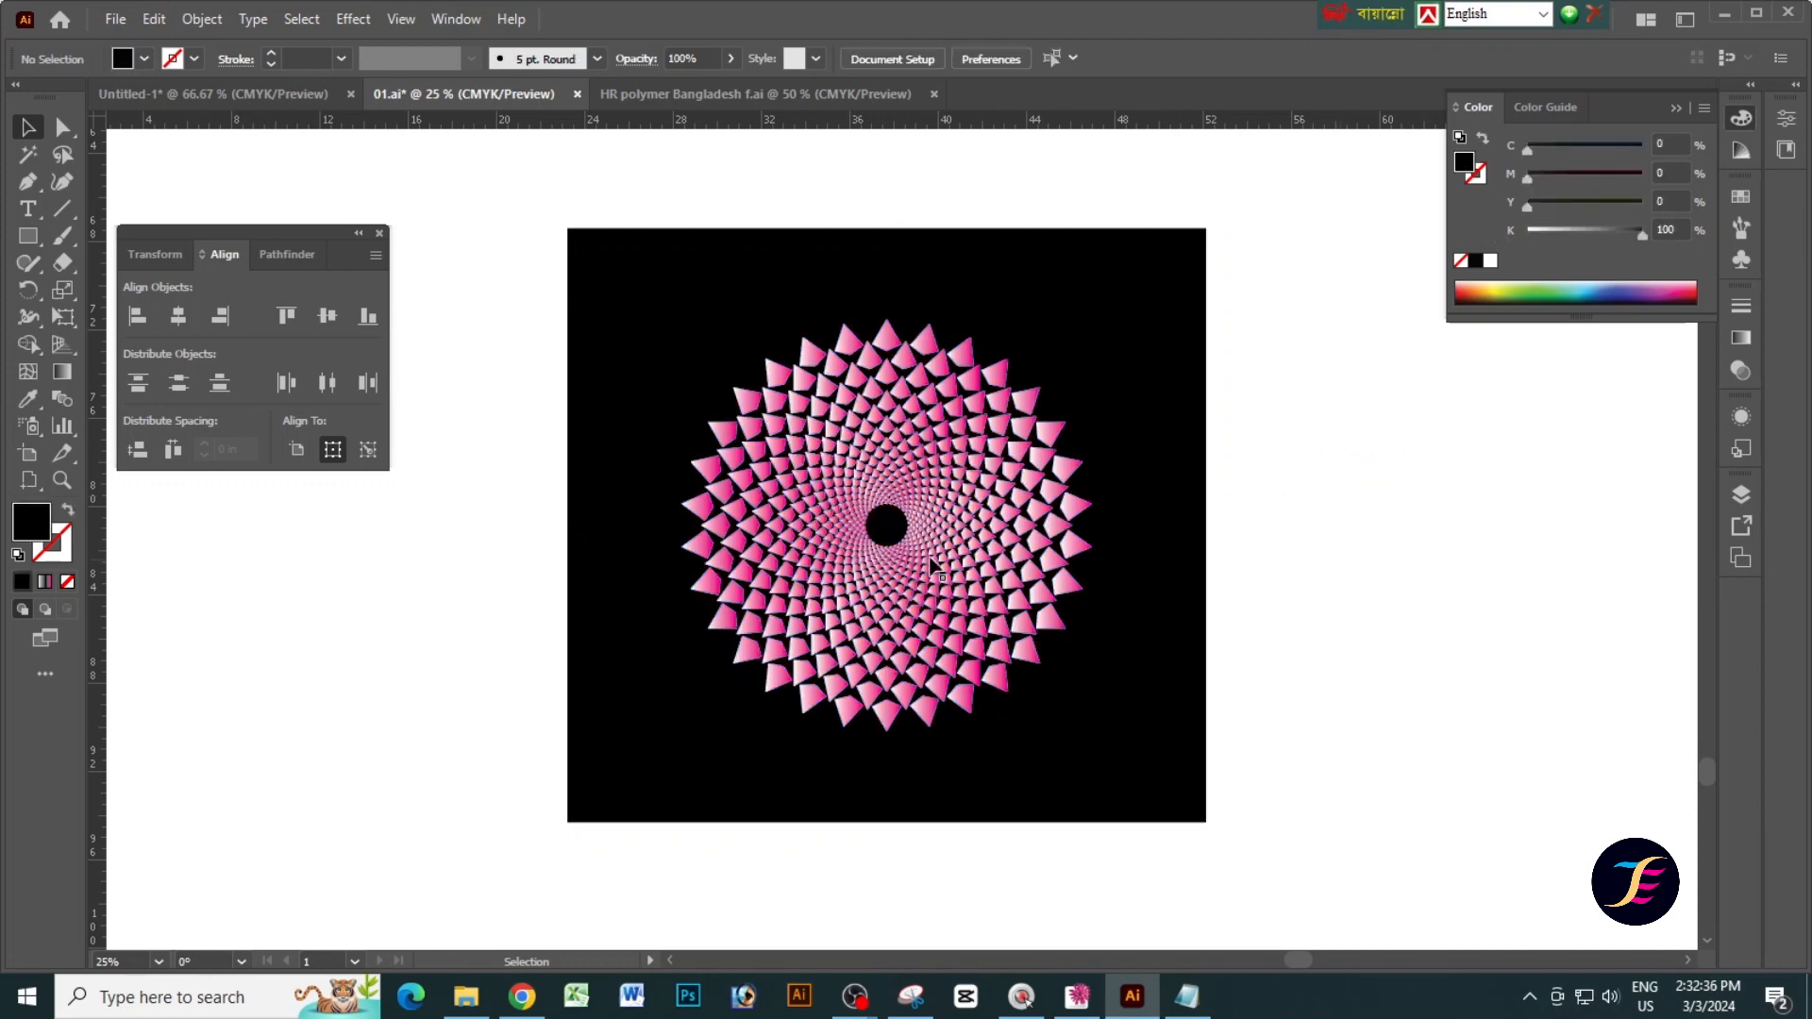
Enlarge the kite pattern proportionally from its center until it fills most of the black rectangle, and deselect it.
click(930, 564)
drag(1086, 323, 1125, 275)
click(1278, 478)
key(Tab)
key(space)
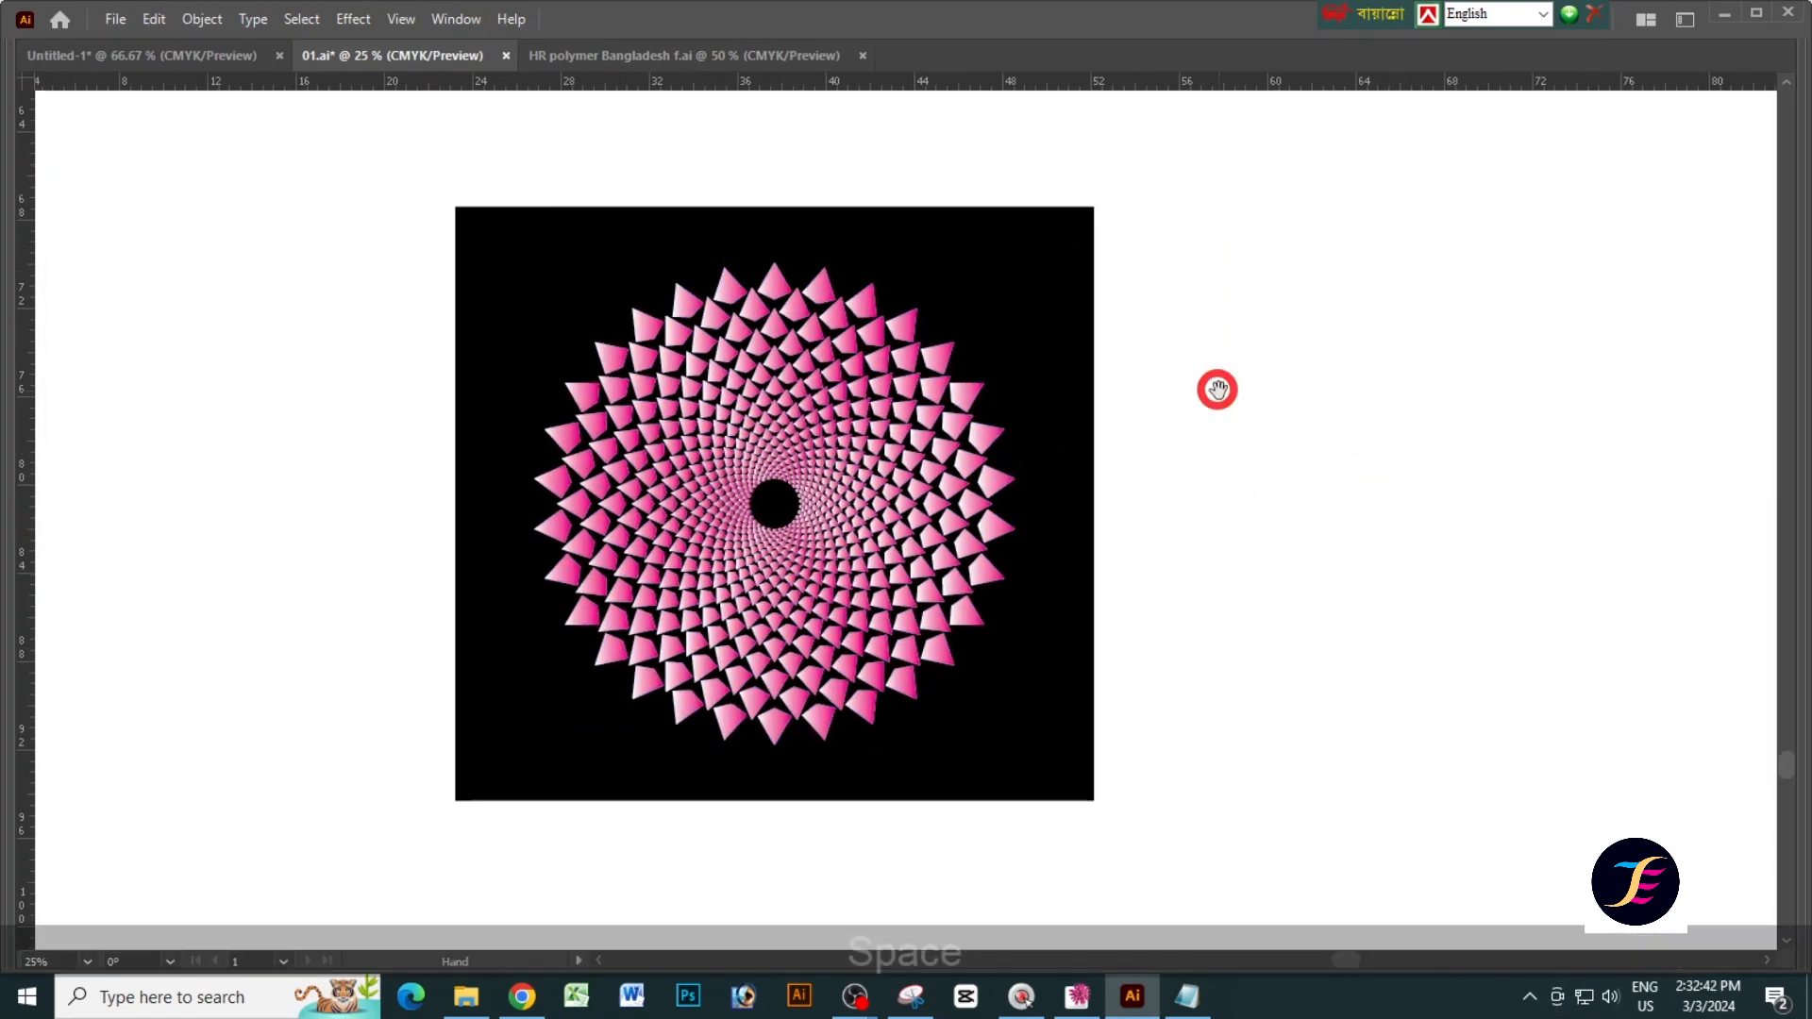
Select the enlarged kite pattern group and close the floating alignment palette.
key(Tab)
click(1022, 438)
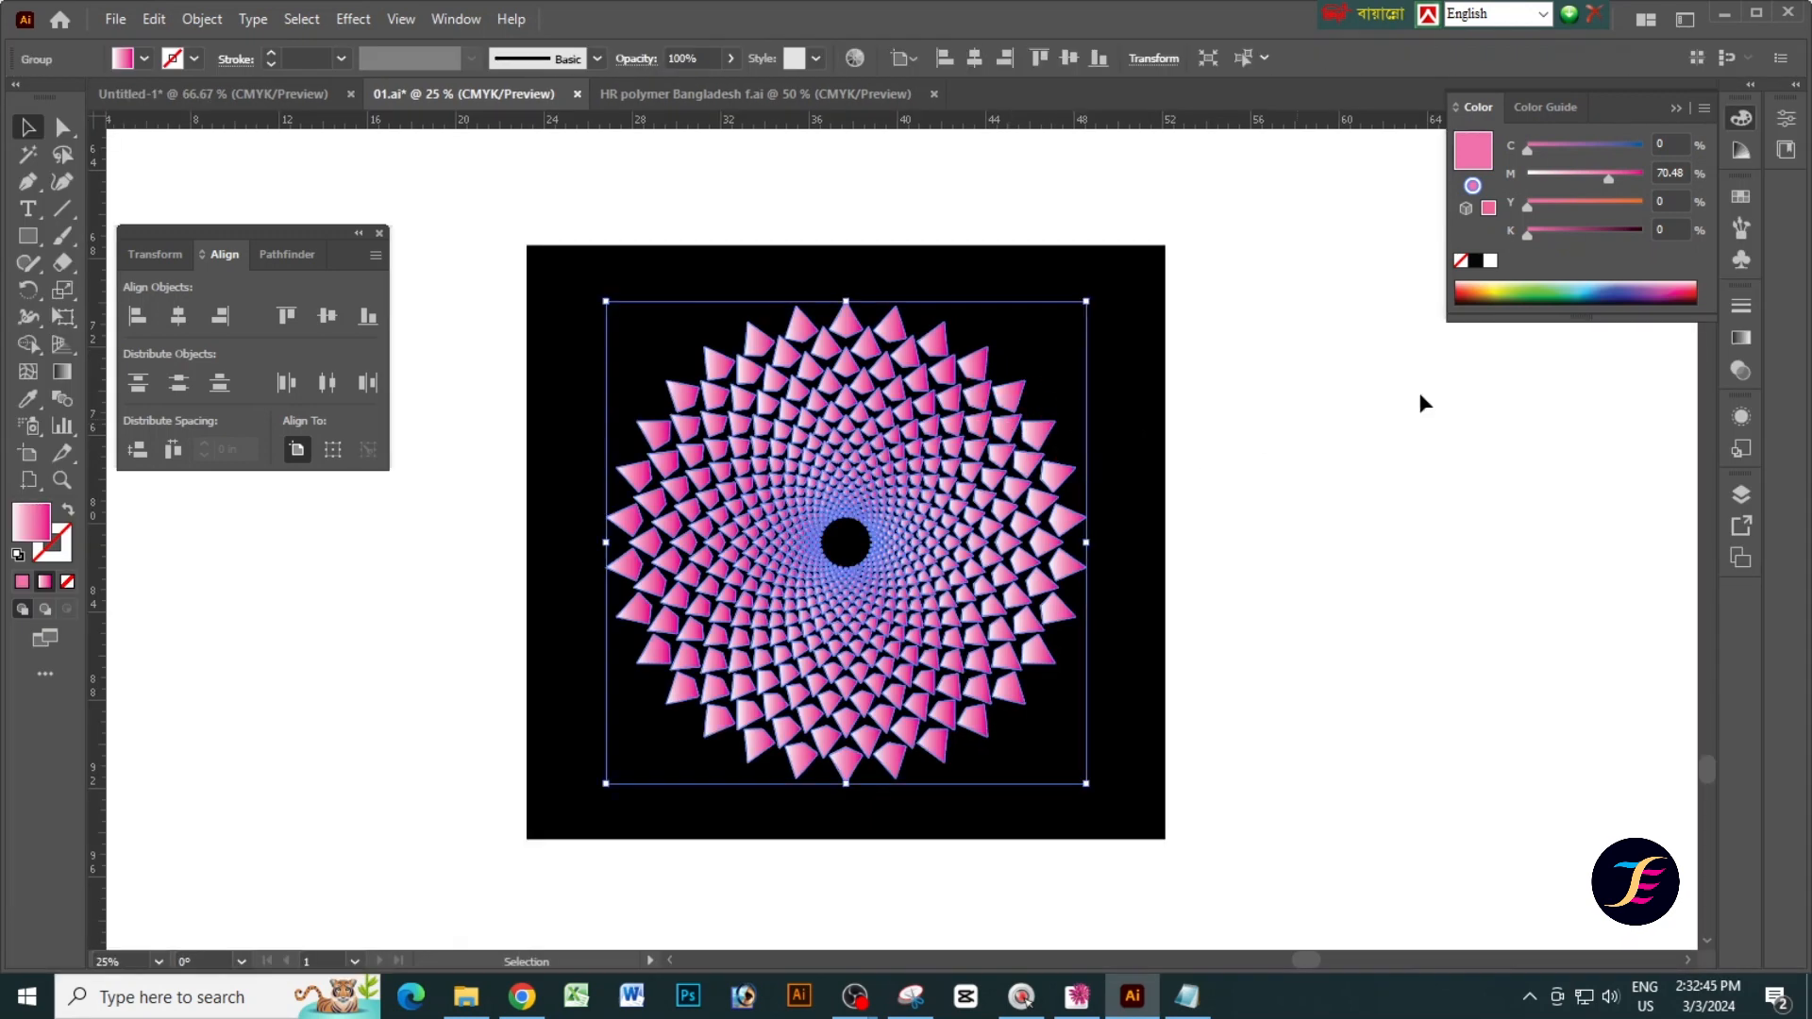
key(Tab)
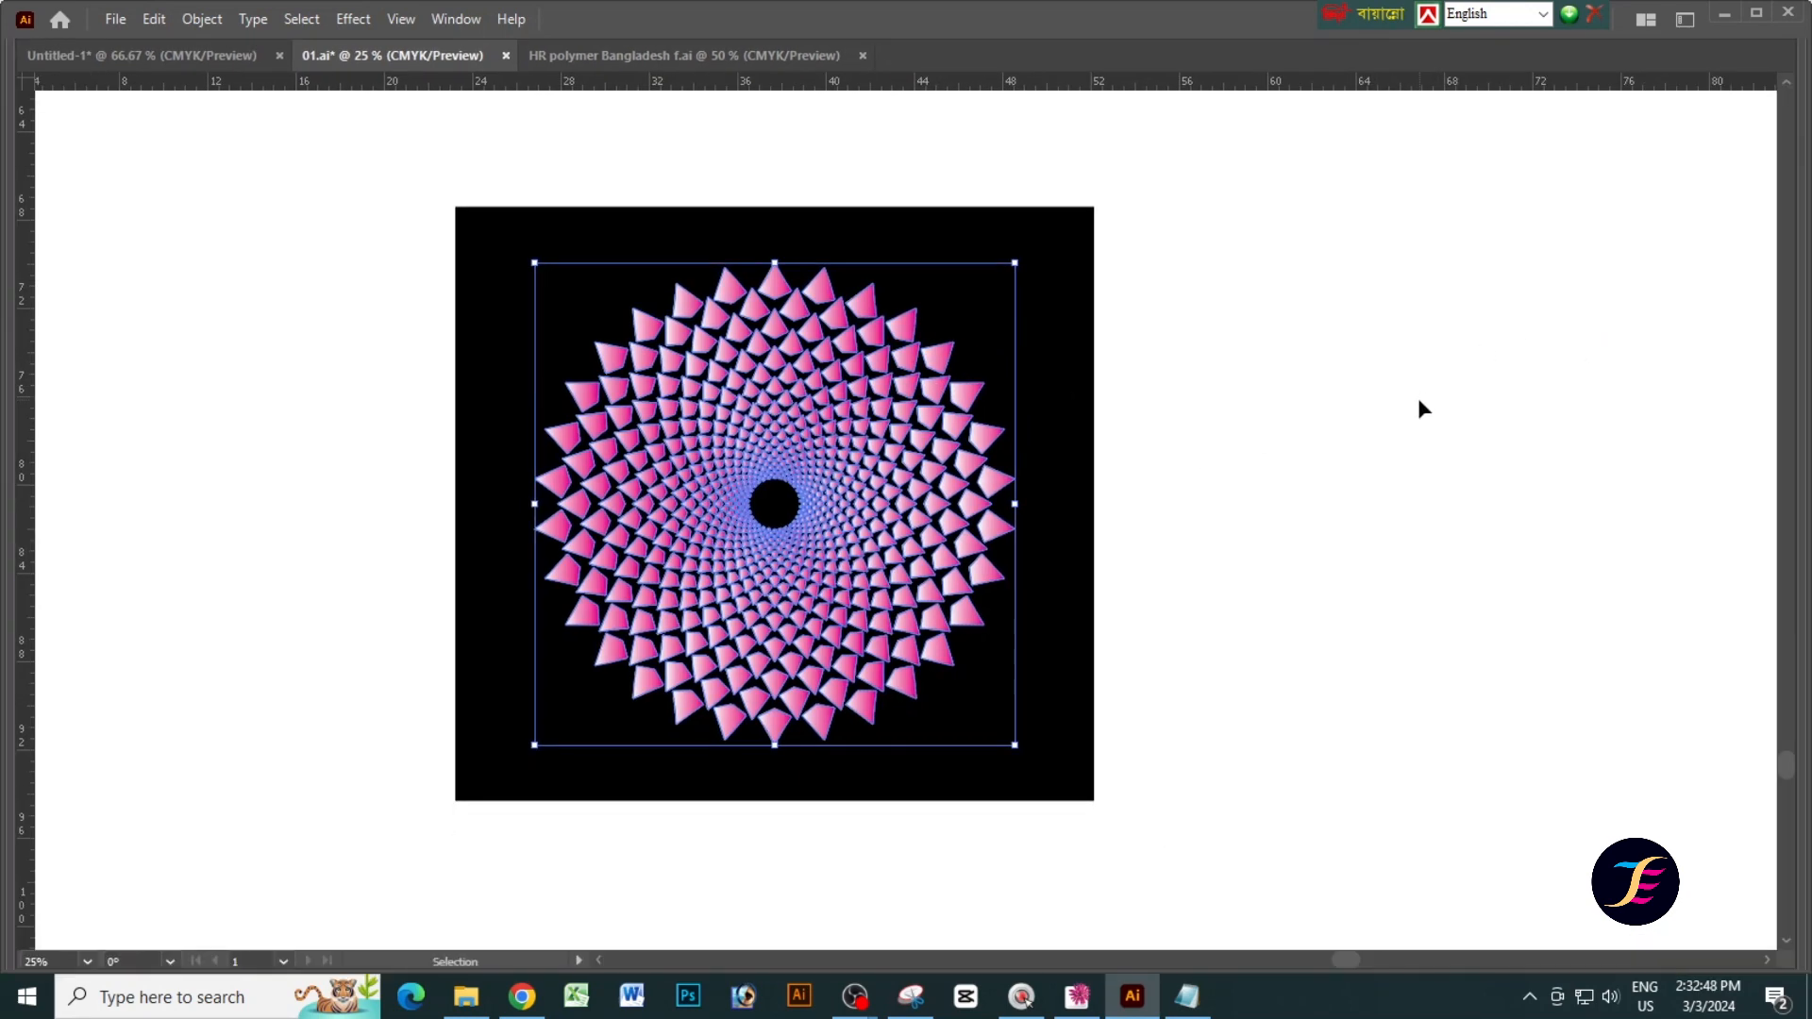
key(Tab)
click(377, 237)
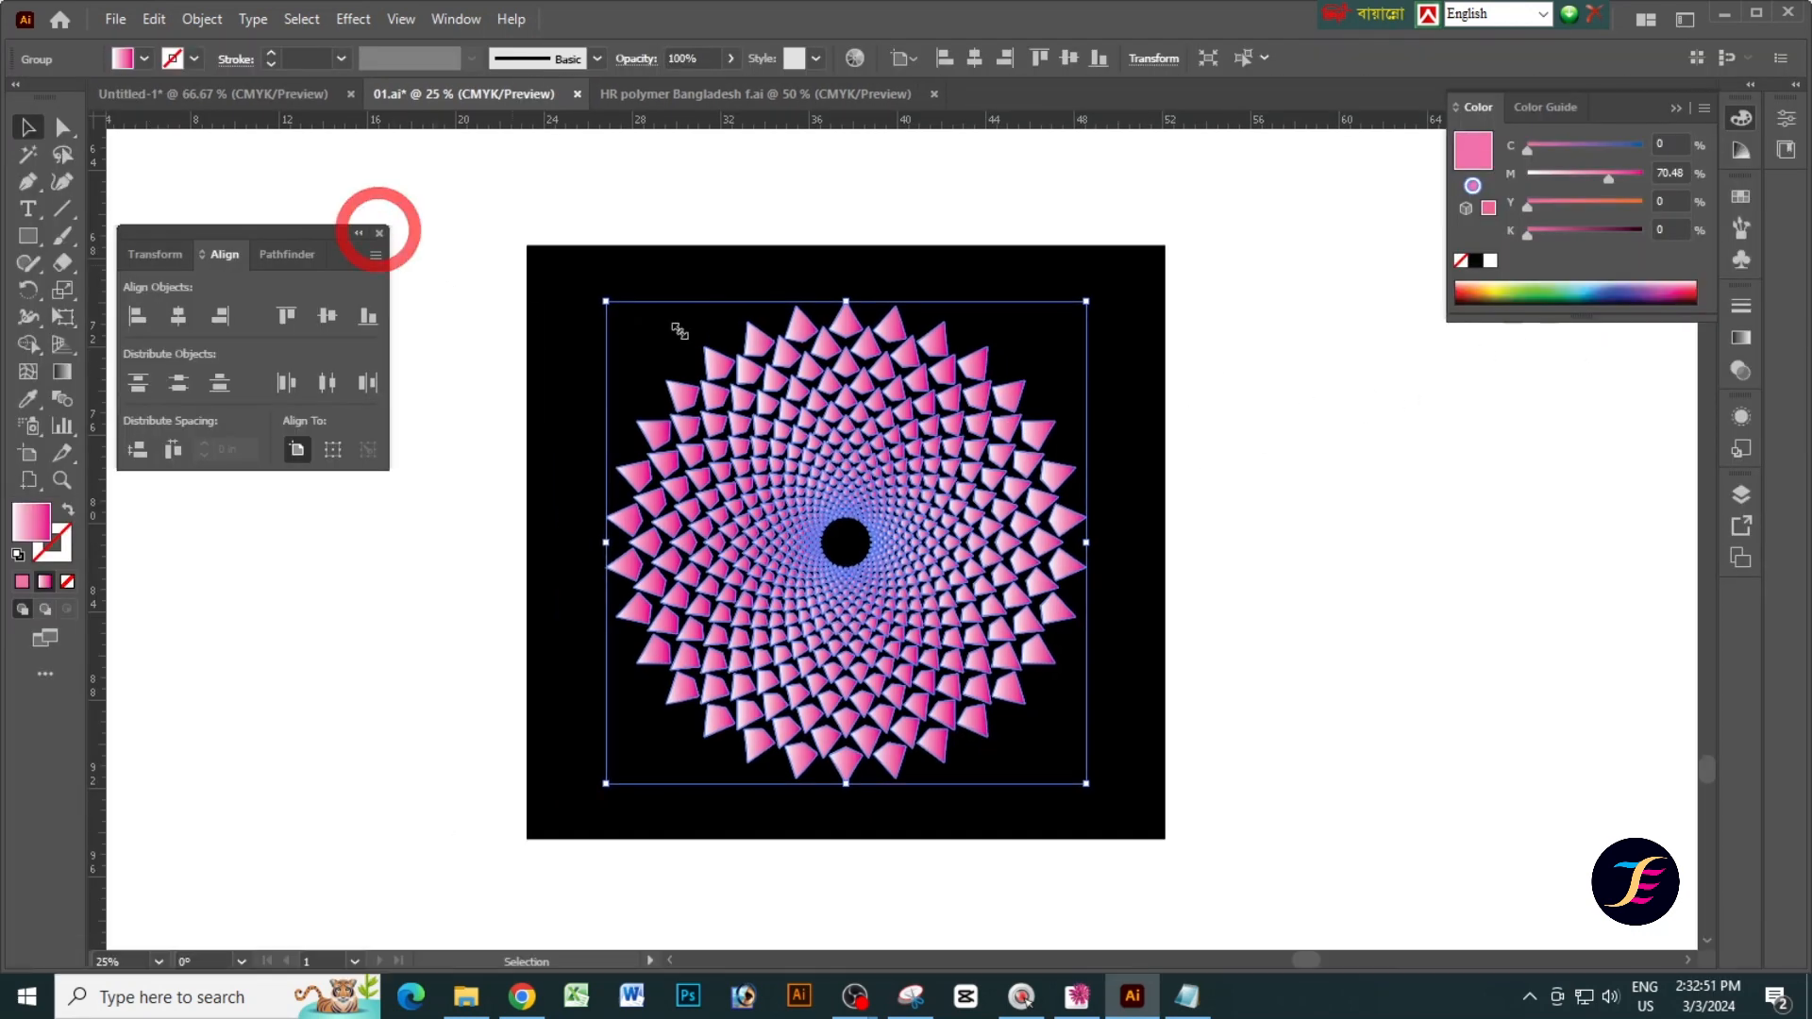
Change the end stop of the kite pattern's gradient to the yellow swatch C=5 M=0 Y=90 K=0 and deselect the pattern.
key(space)
drag(1142, 489, 1067, 483)
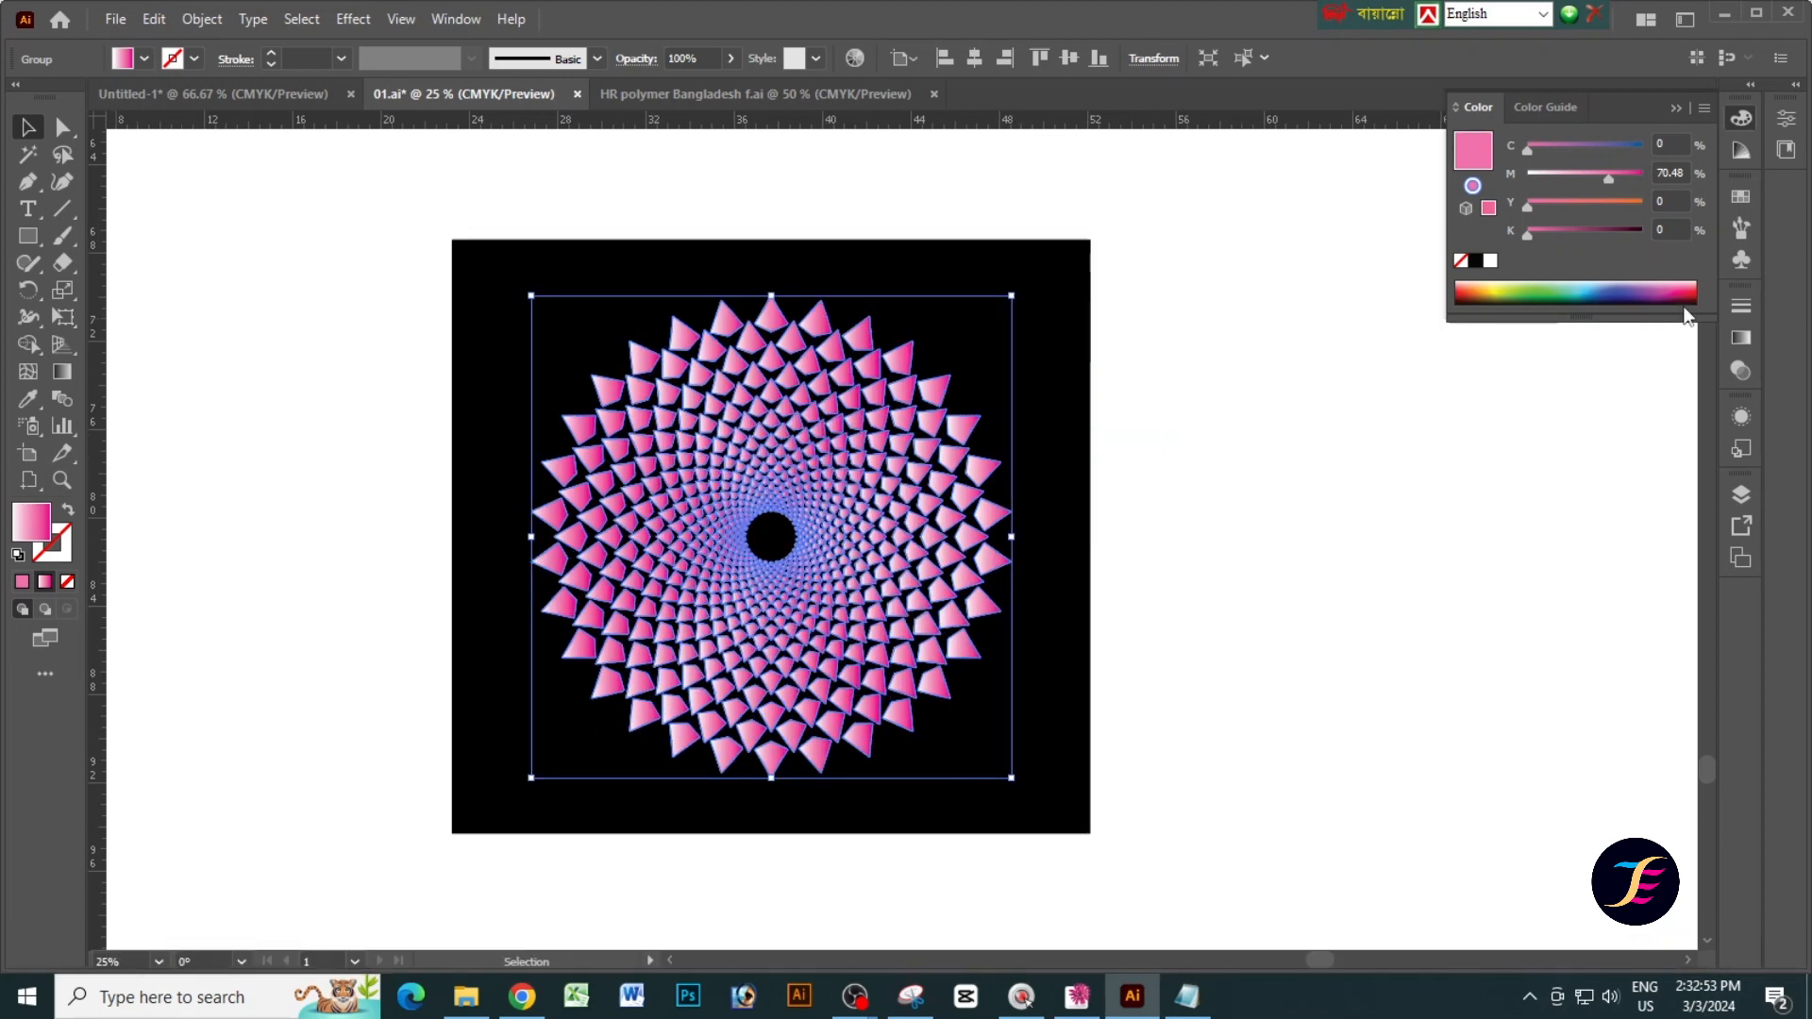
click(1742, 336)
click(1671, 482)
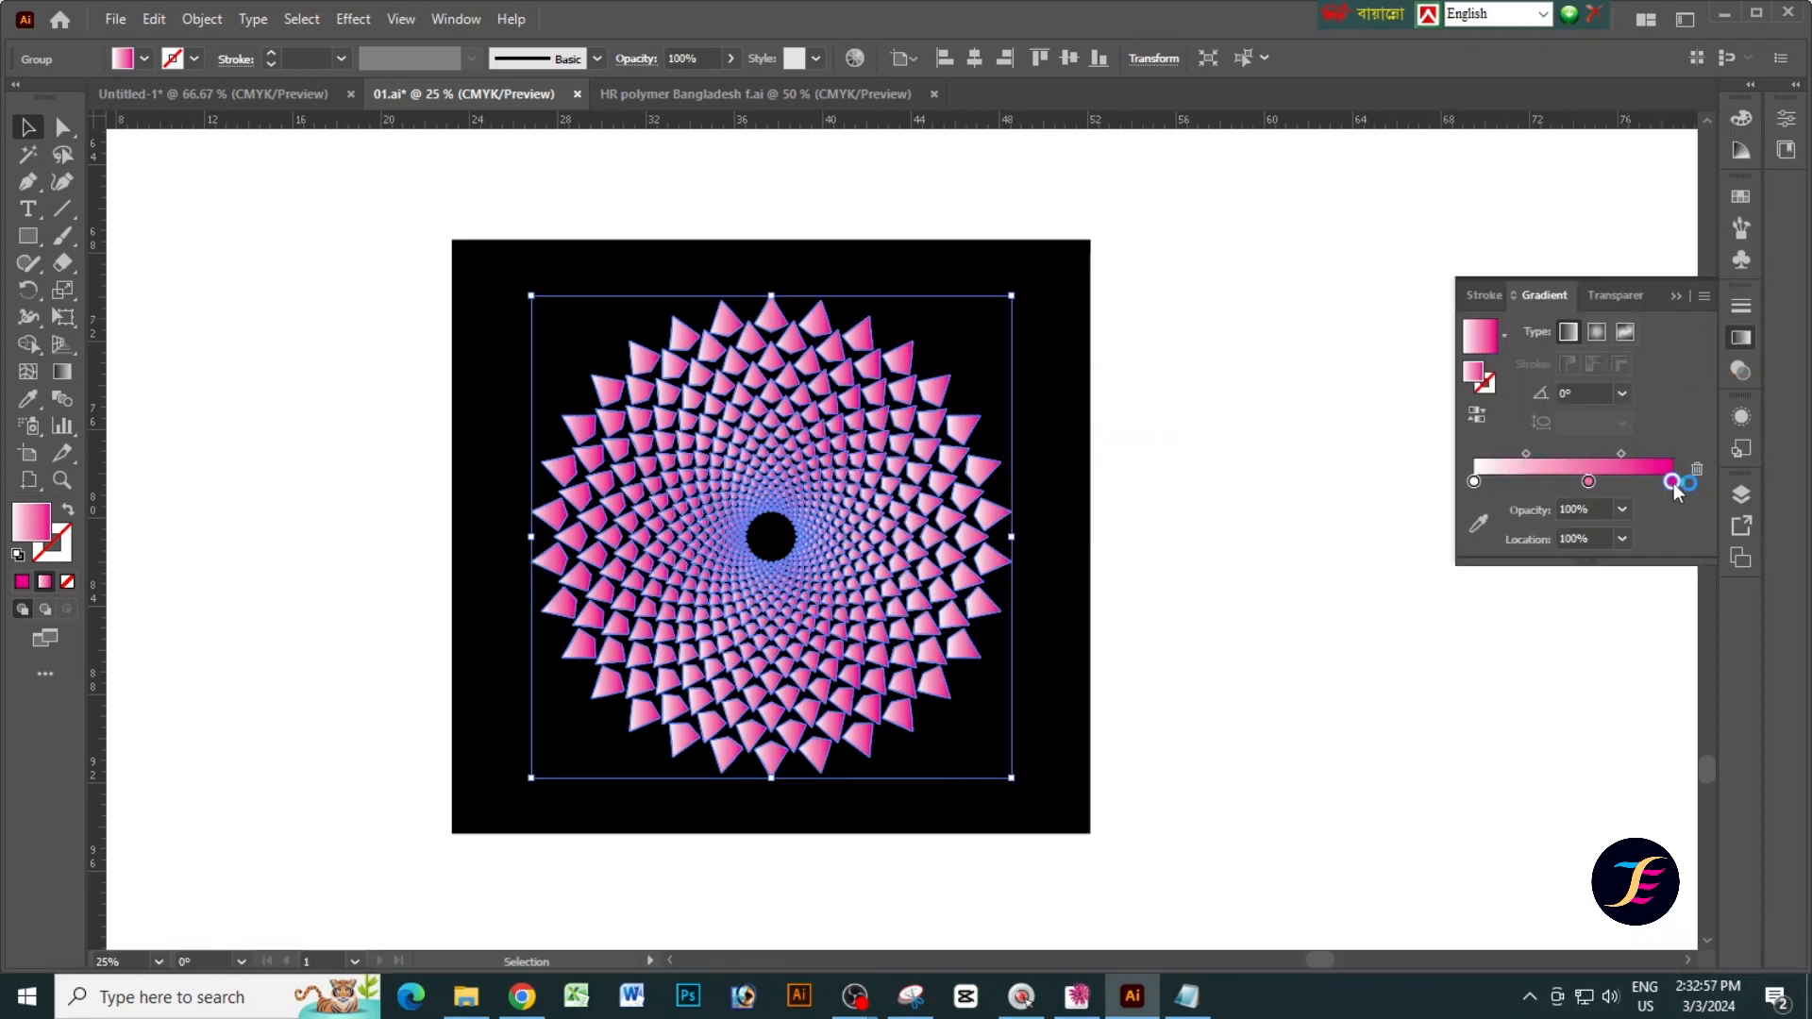
double_click(1672, 482)
click(1609, 555)
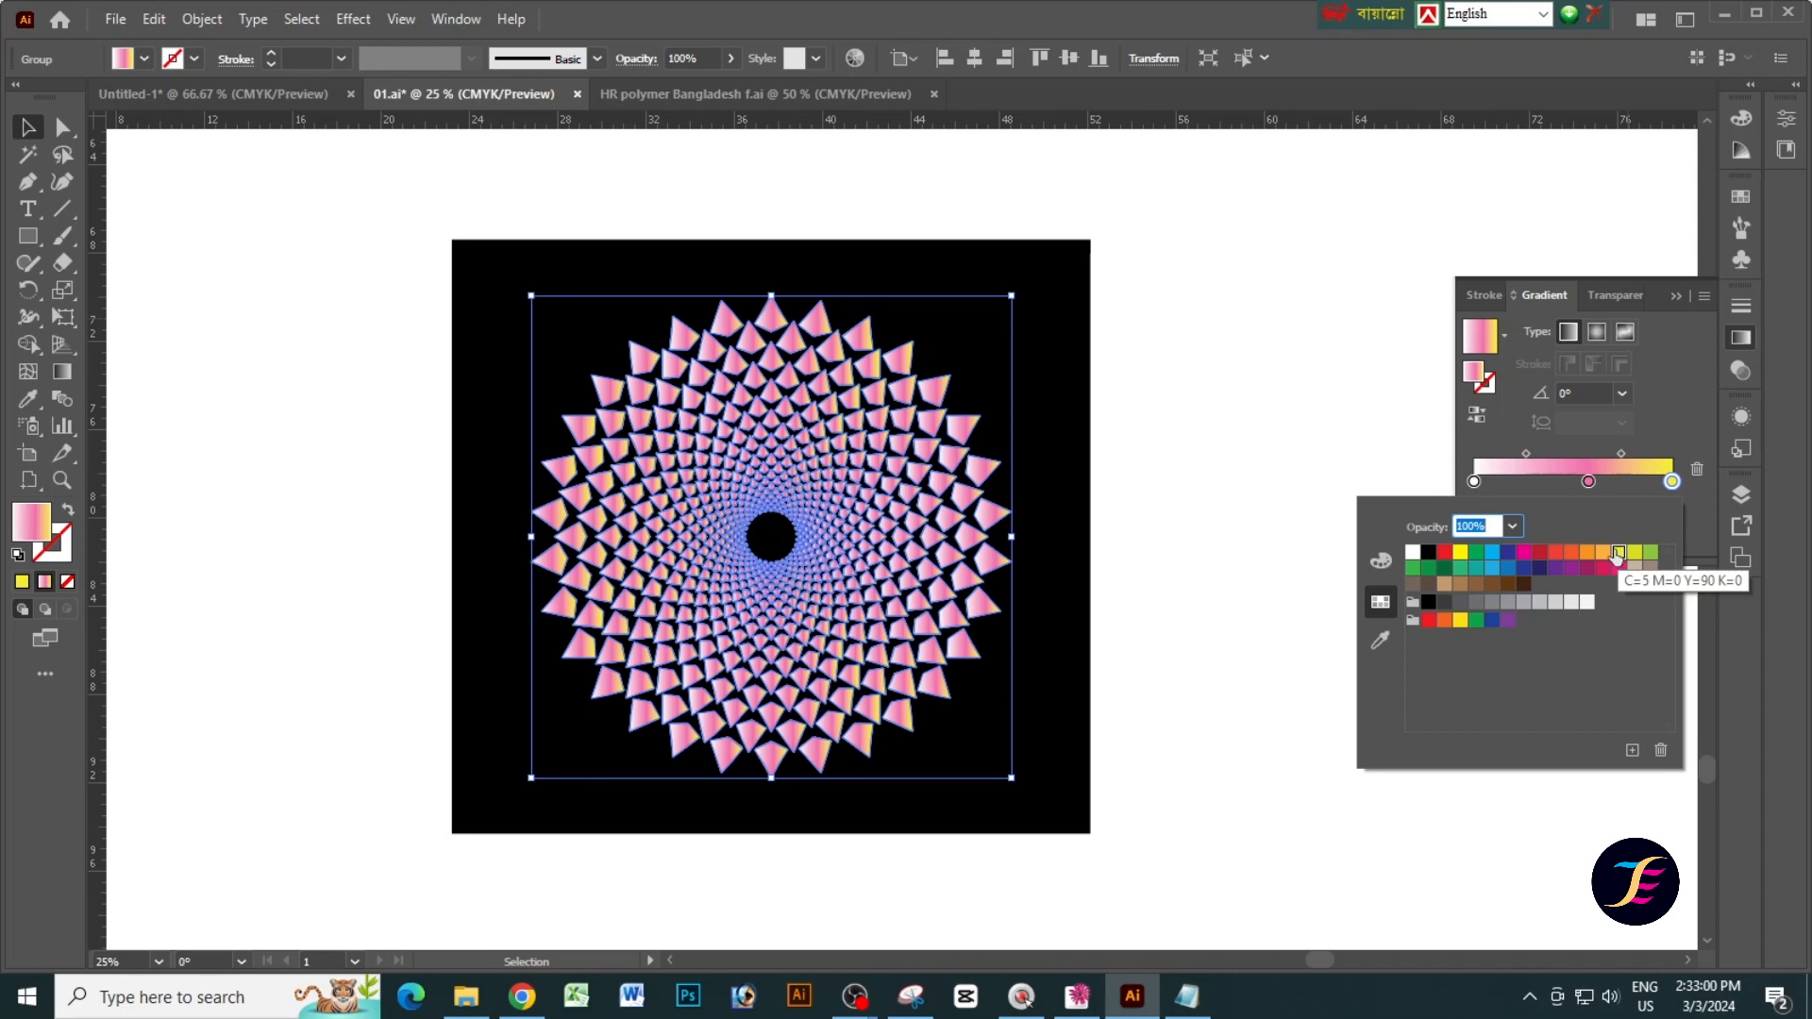
click(1189, 376)
click(936, 449)
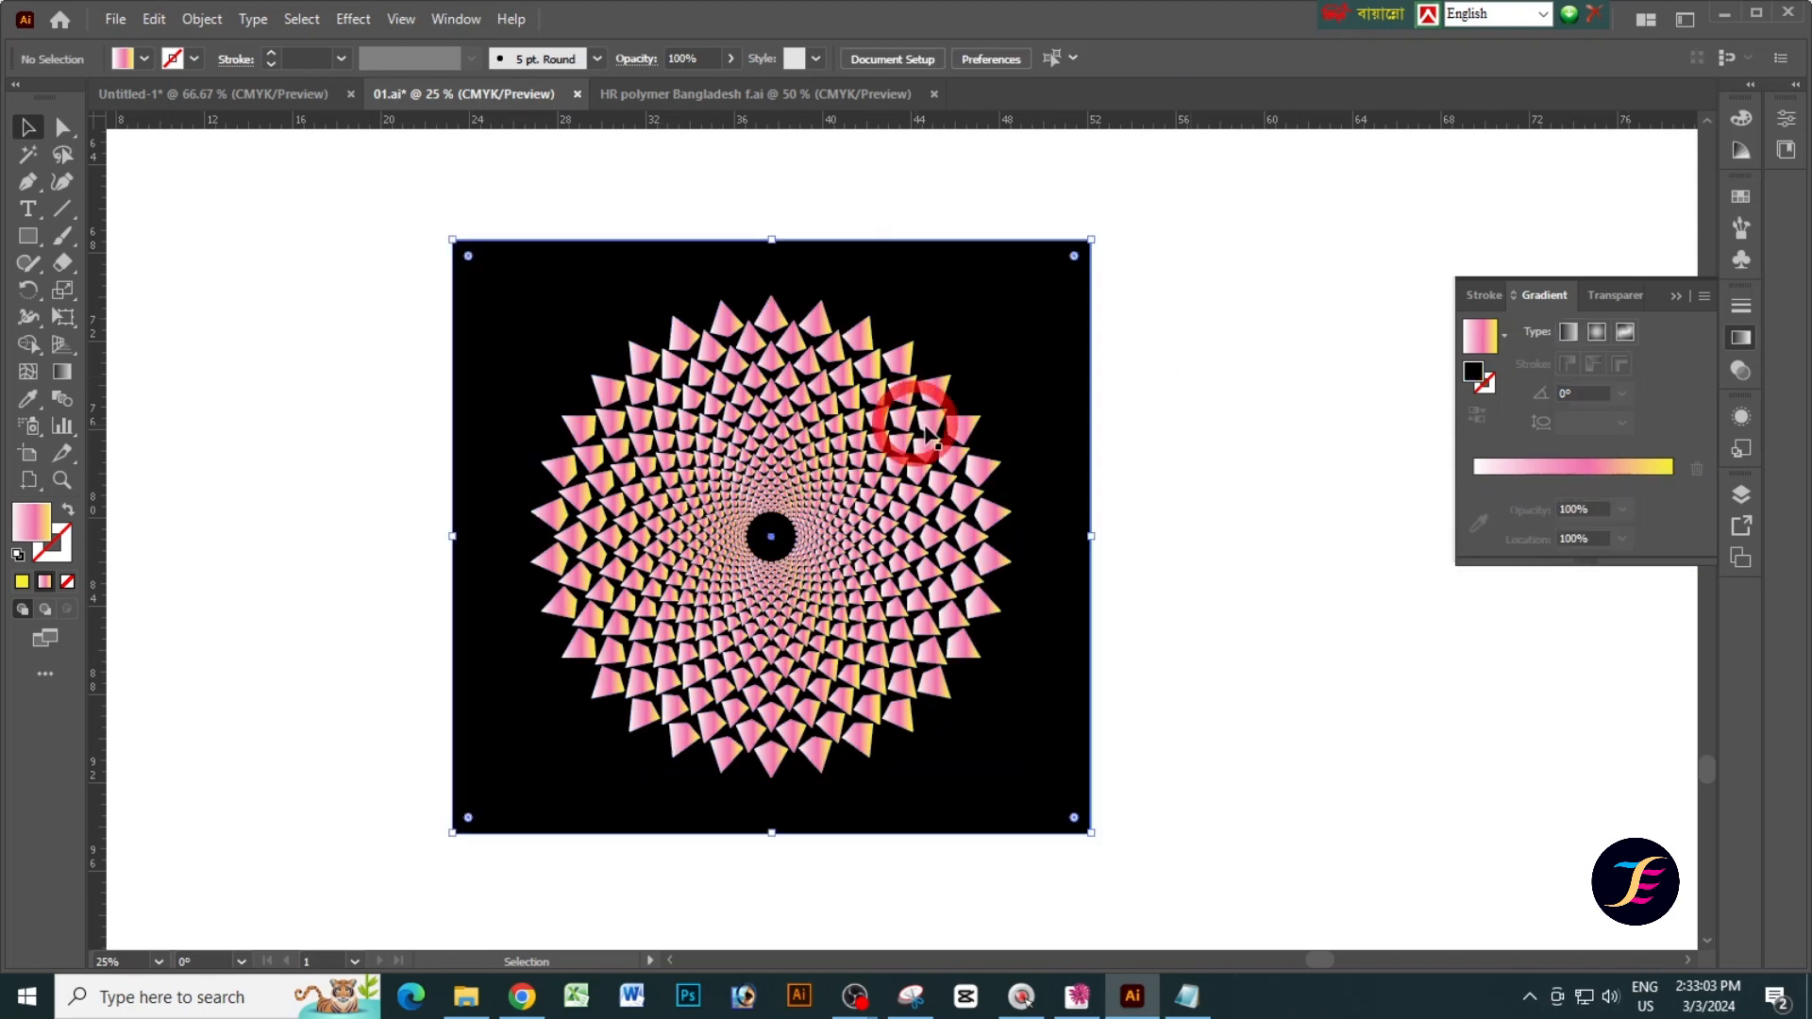
click(1641, 470)
key(ctrl+z)
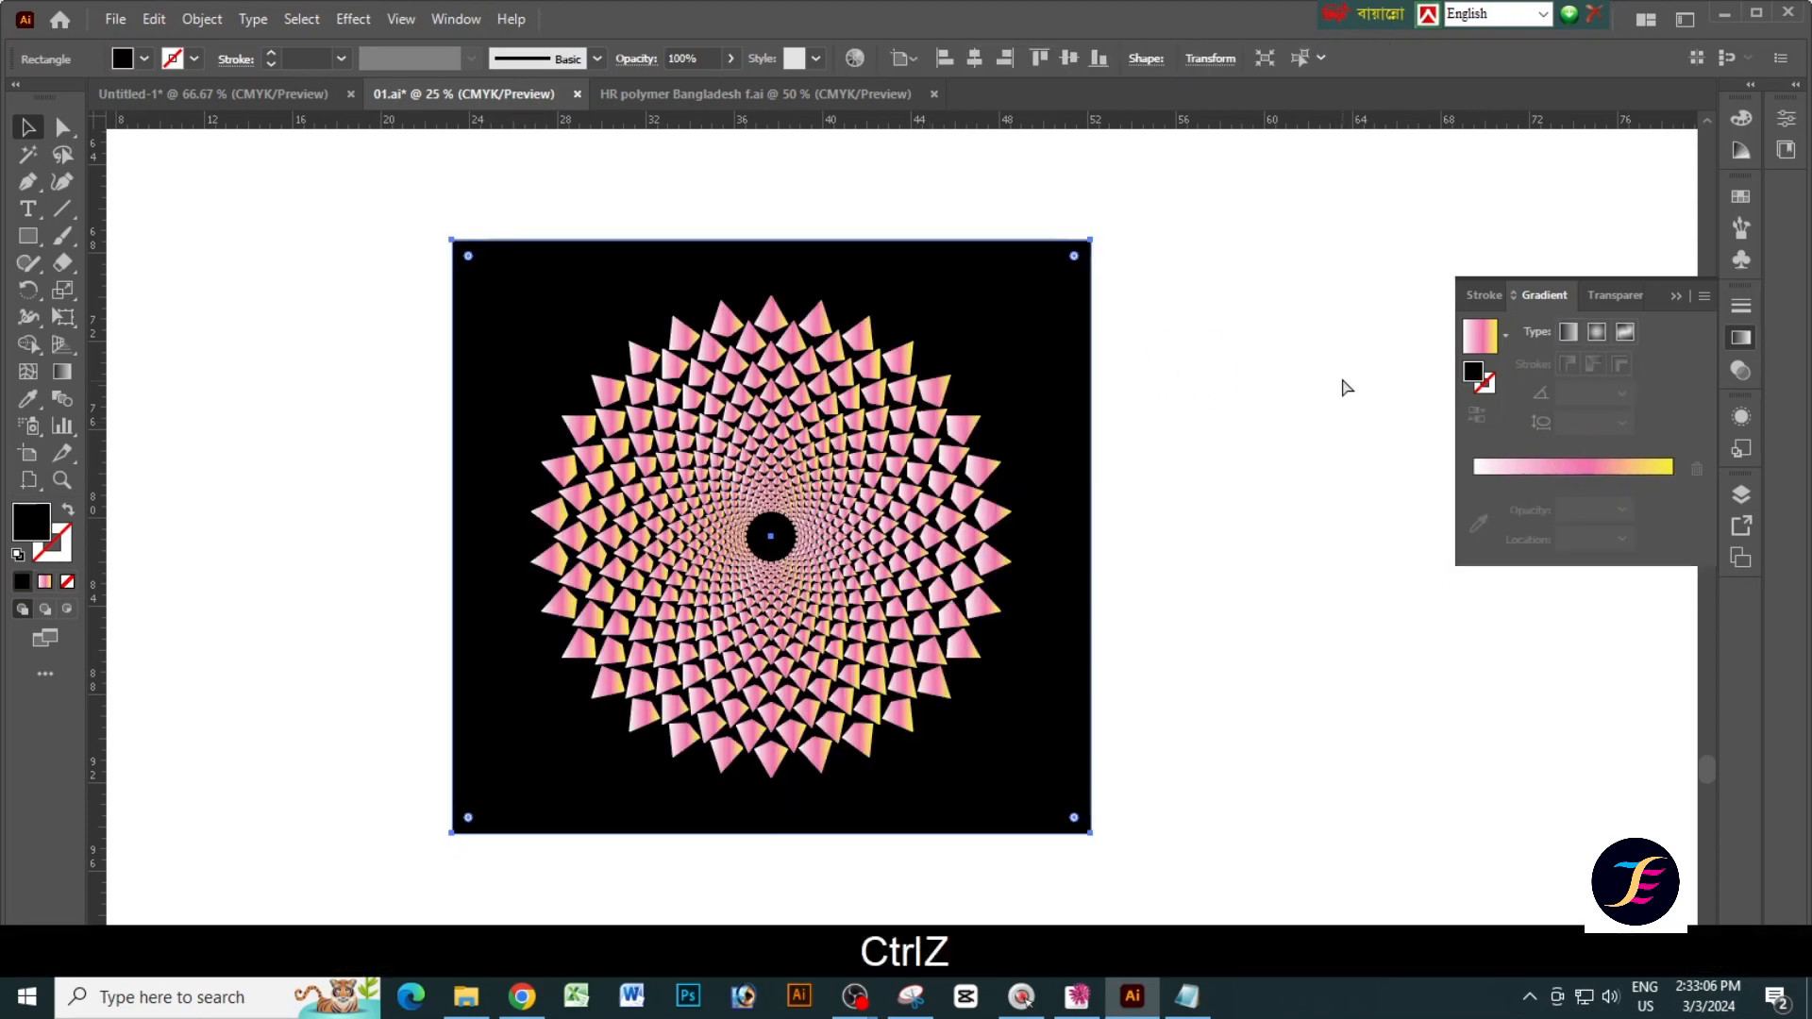
Lock the black background rectangle so it cannot be selected.
click(1343, 377)
click(999, 352)
key(ctrl+2)
Select the kite pattern and remove the middle pink stop from its gradient.
click(870, 394)
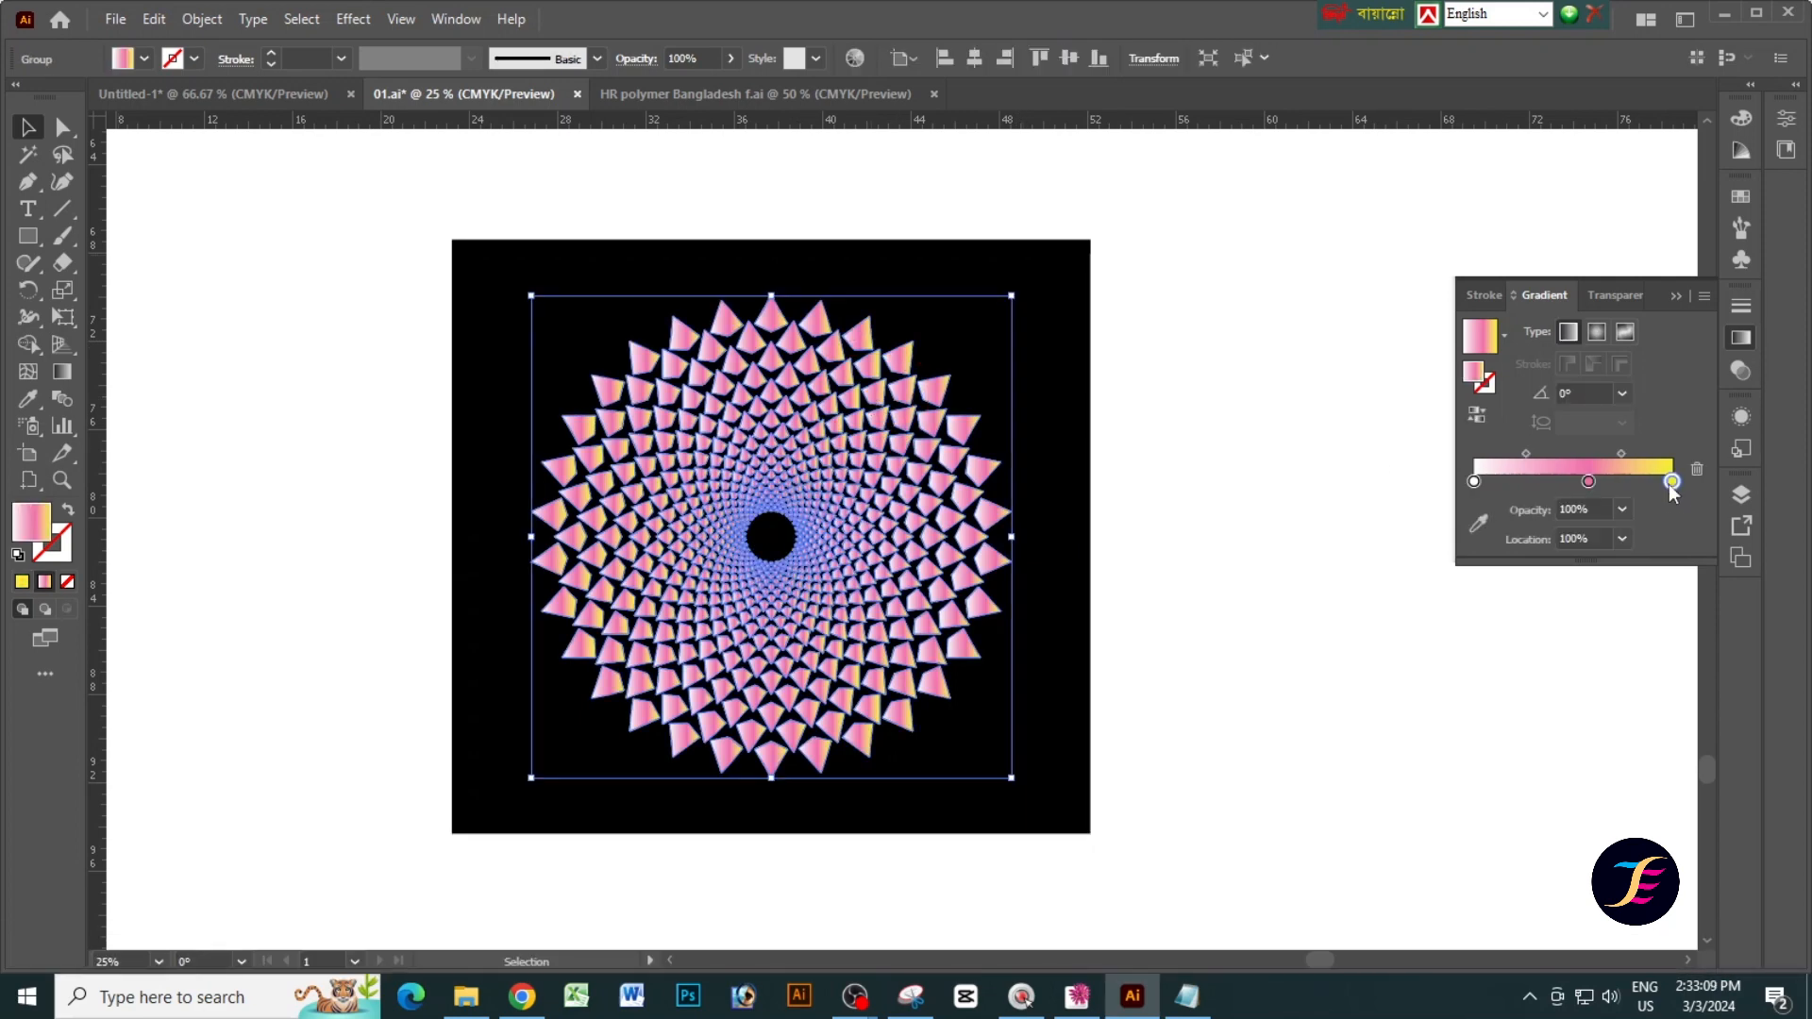
double_click(1671, 482)
click(1587, 496)
drag(1588, 482, 1537, 529)
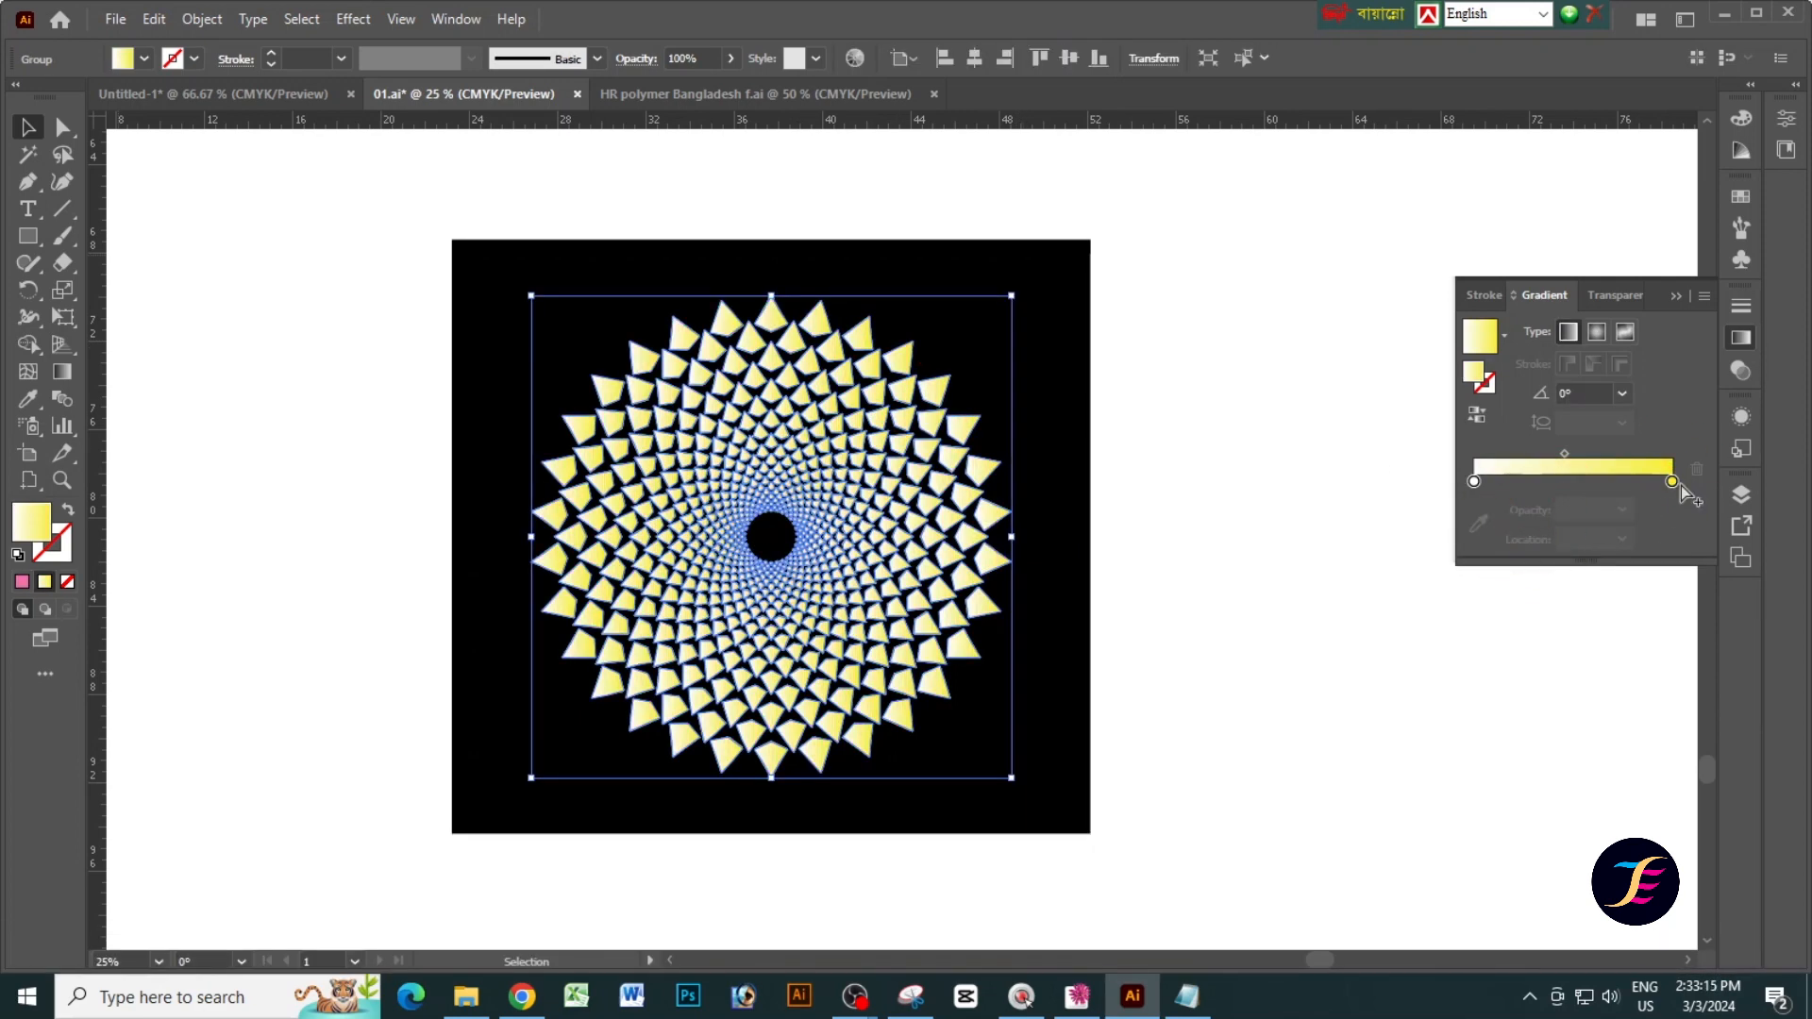
Move the yellow end stop of the gradient inward to a location of about 73.7%.
drag(1676, 483, 1639, 483)
key(Tab)
key(Tab)
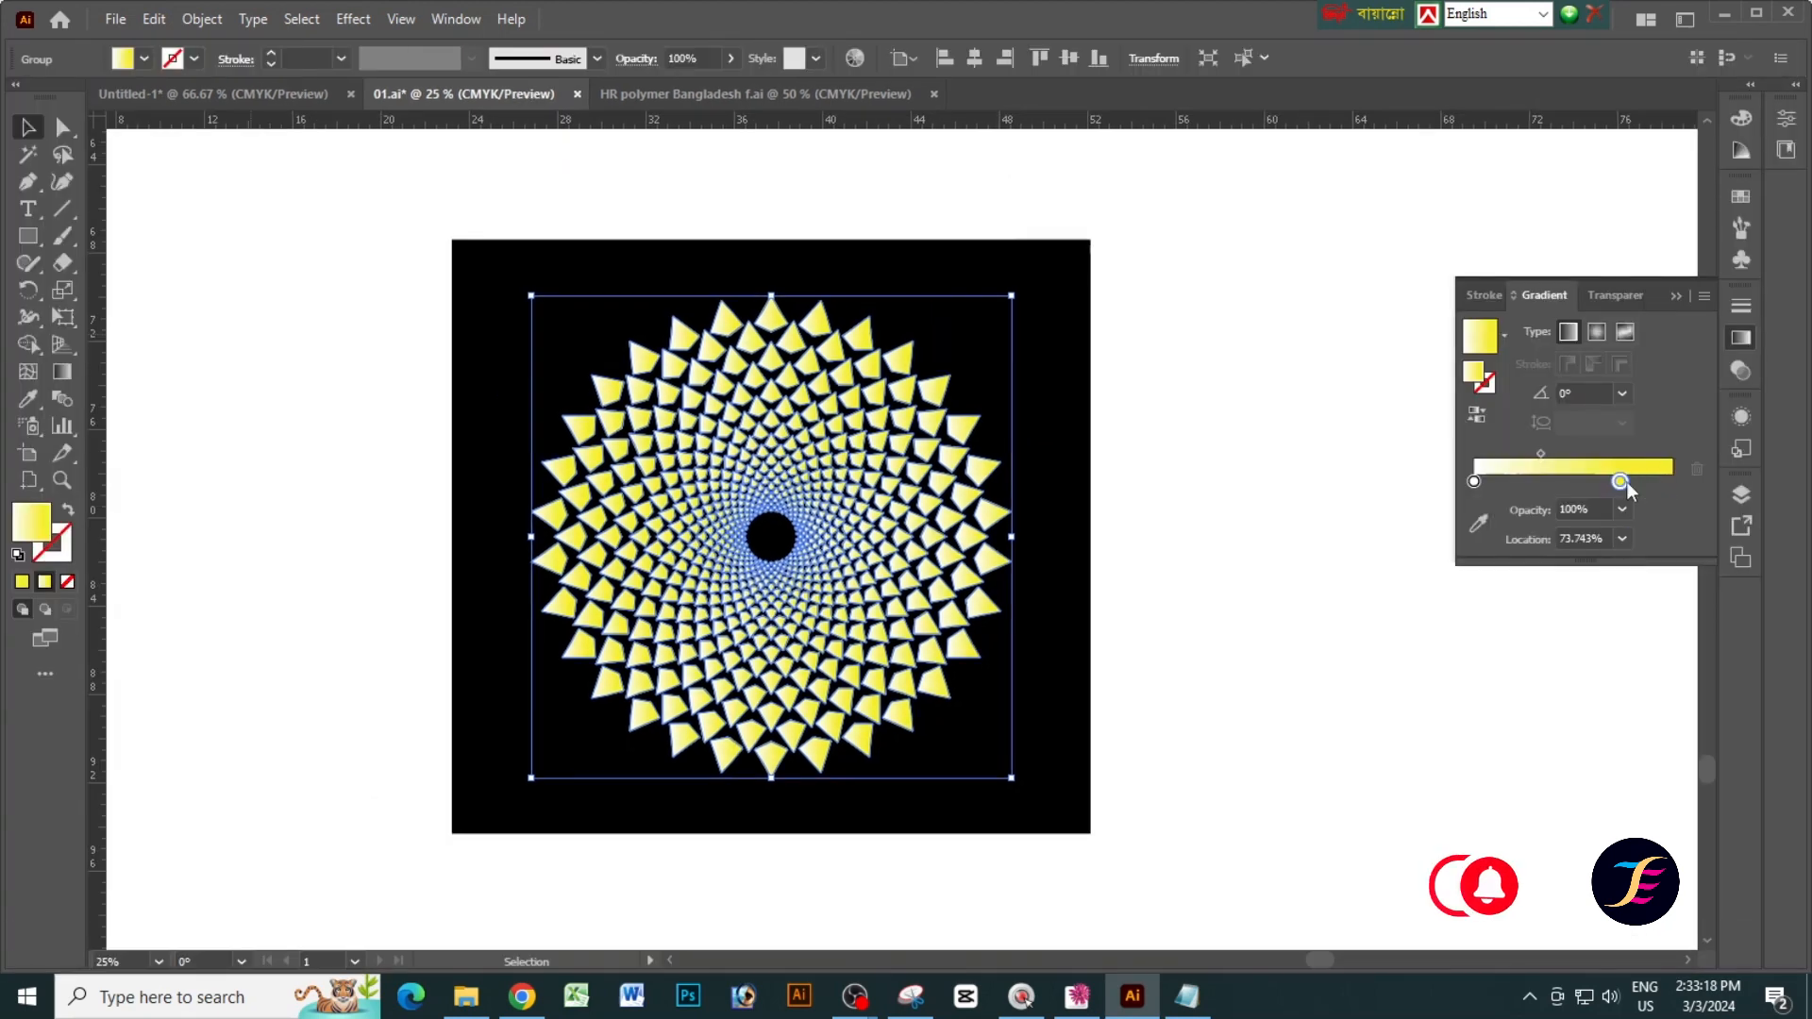
Try green, magenta, black, brown and teal swatches on the gradient's end stop, settling on dark green.
double_click(1620, 480)
click(1444, 567)
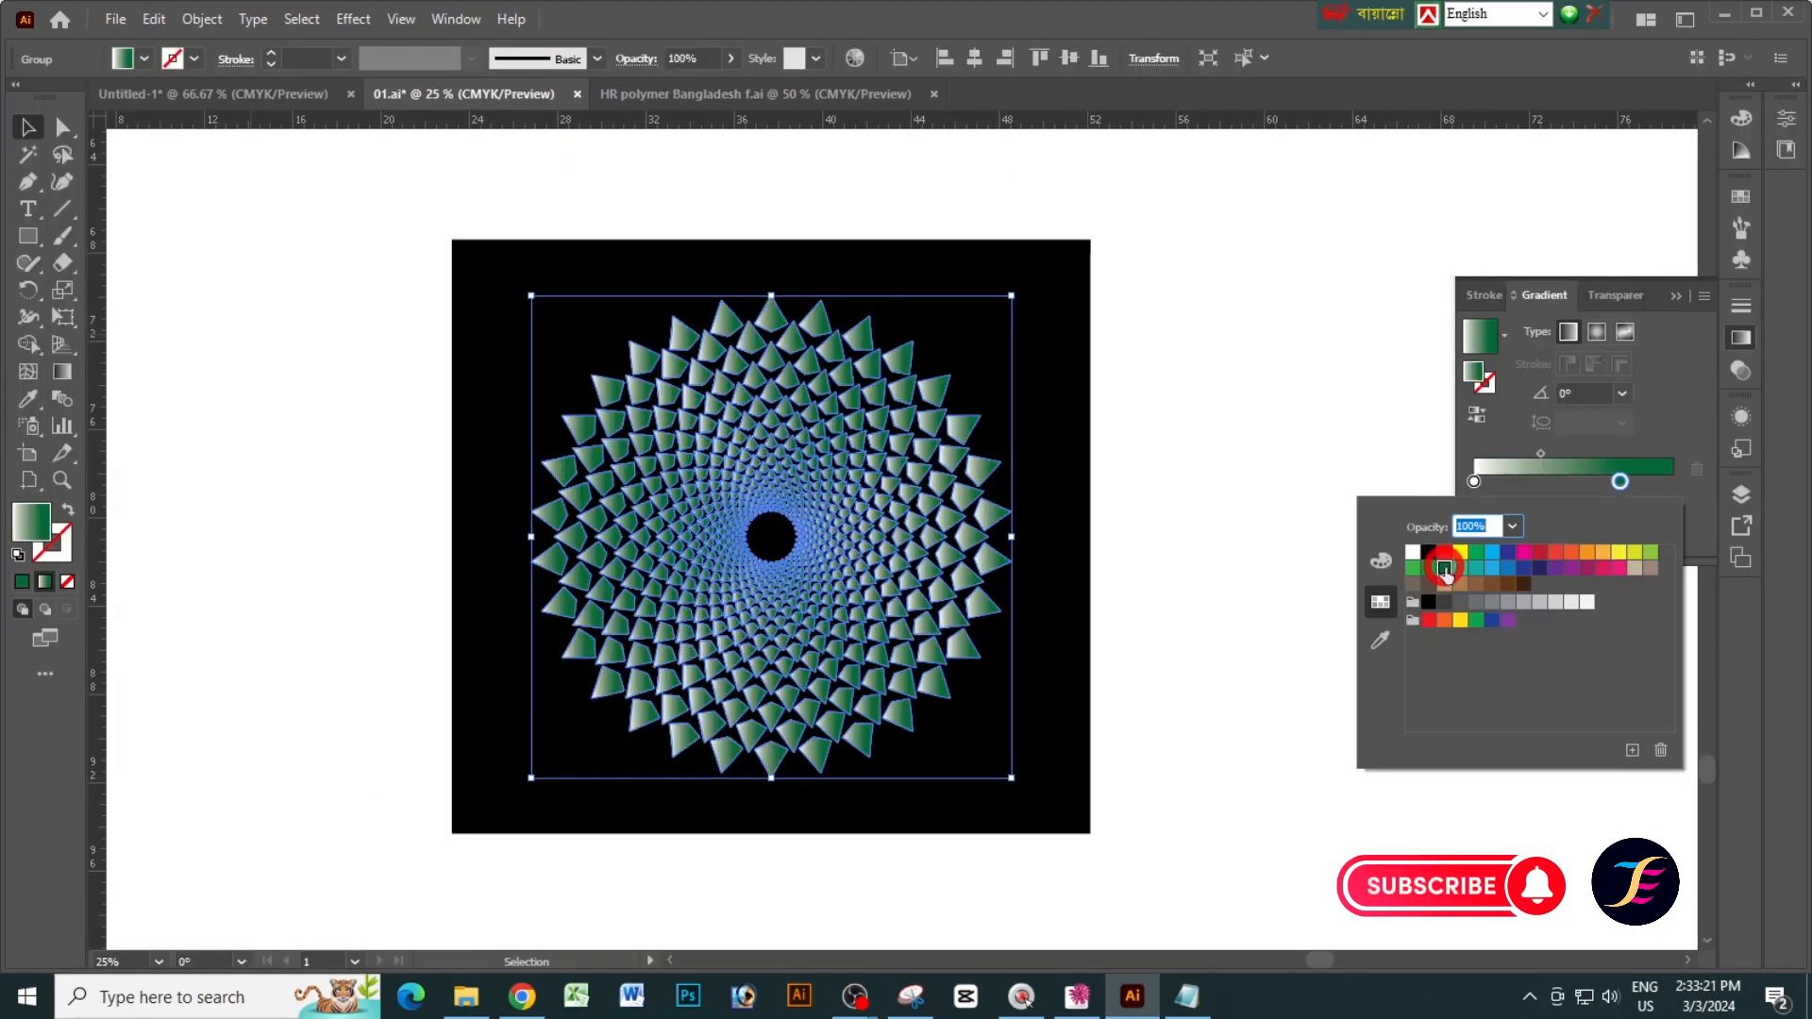
click(1523, 553)
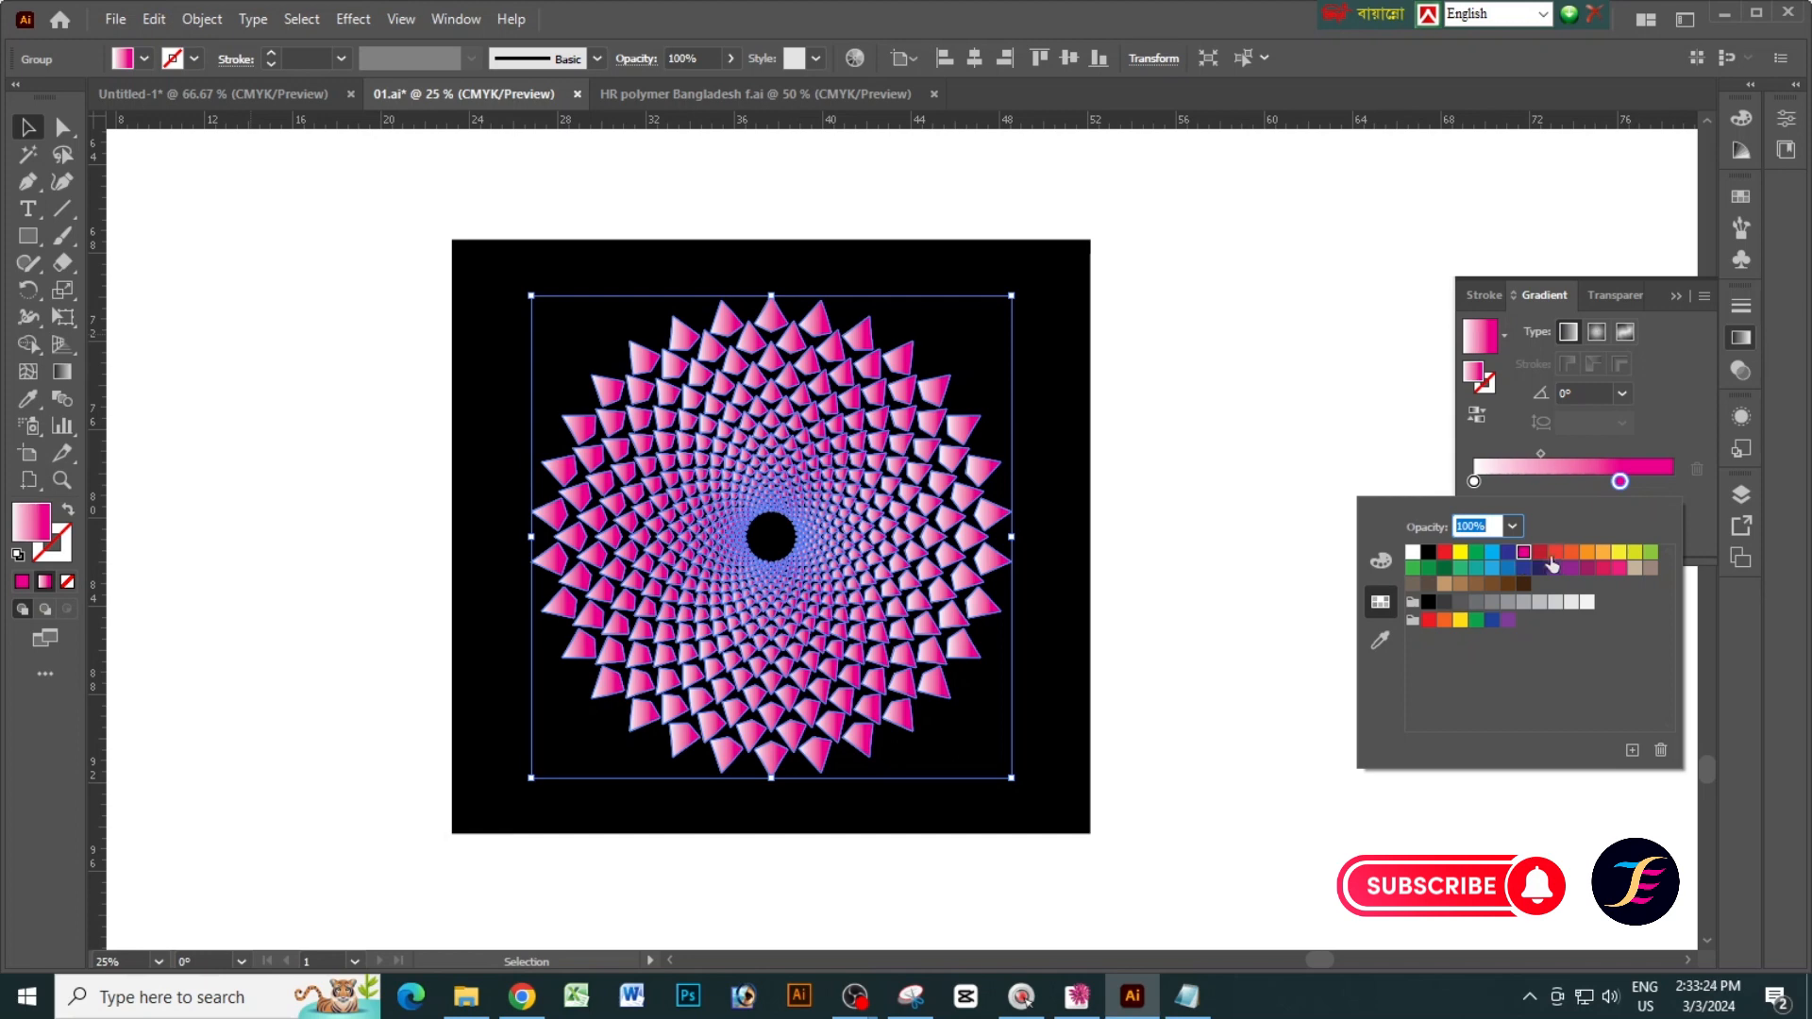
click(1554, 555)
click(1429, 603)
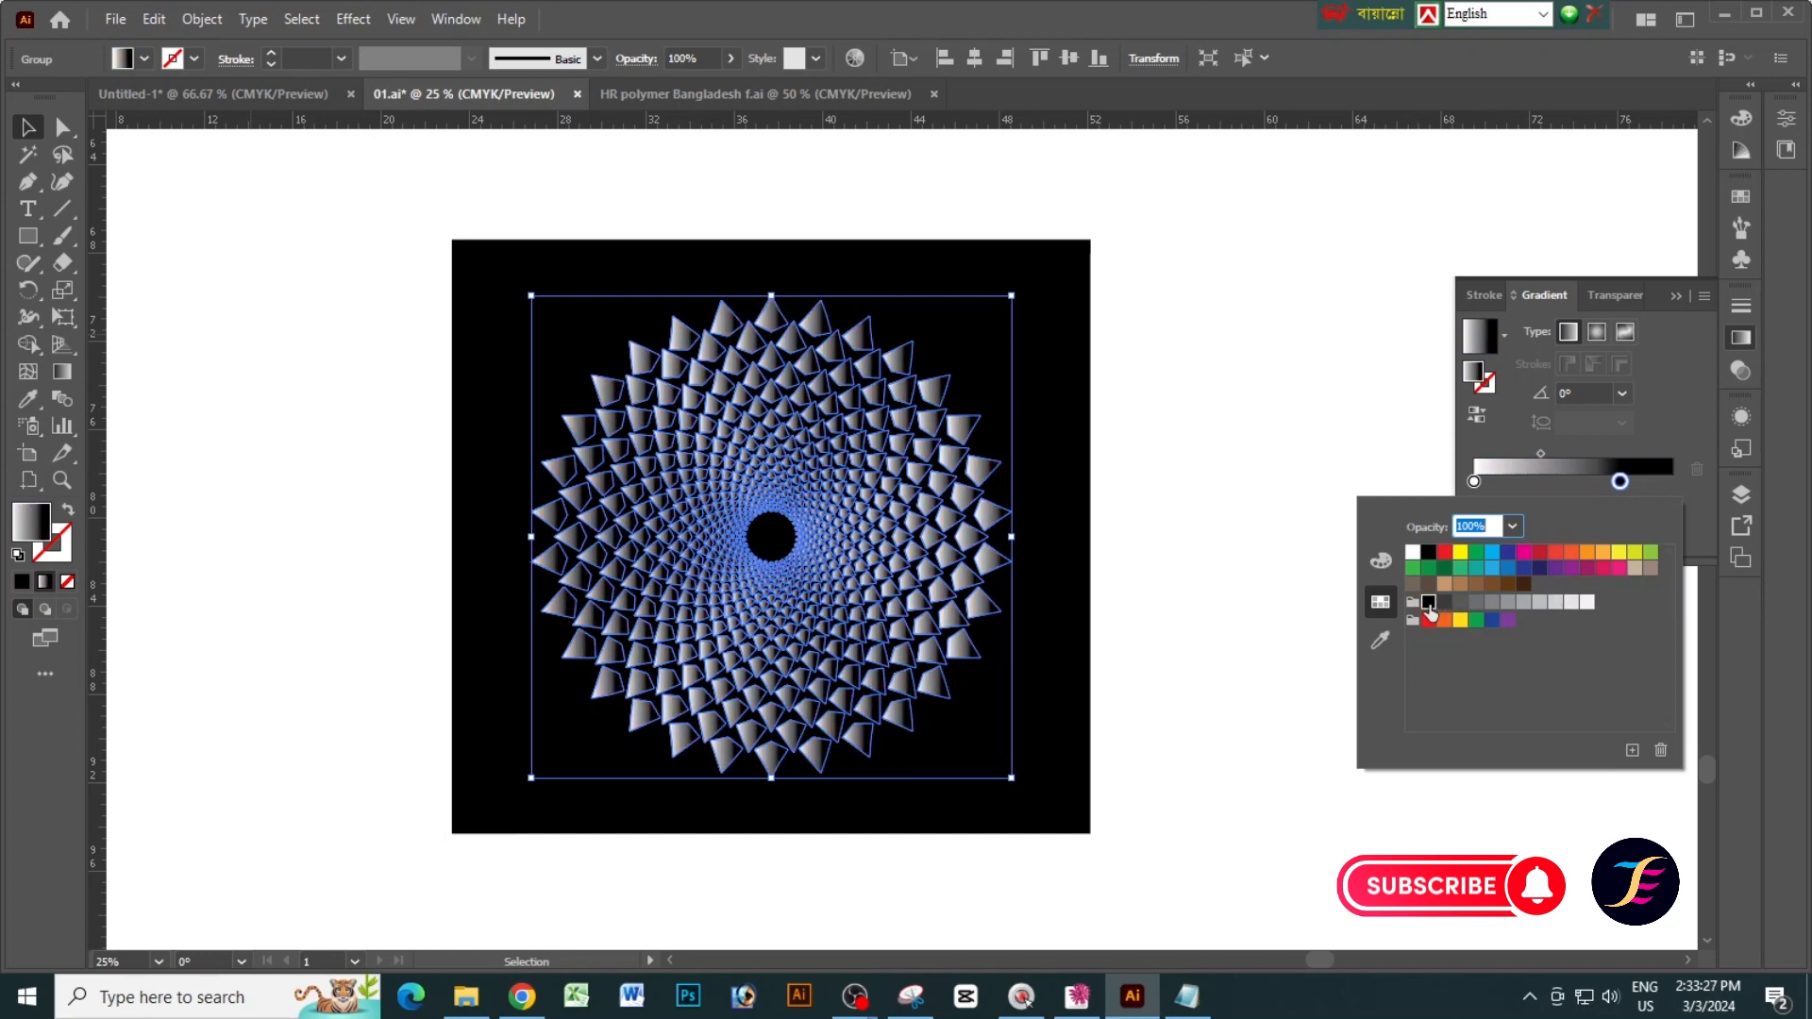
click(1647, 570)
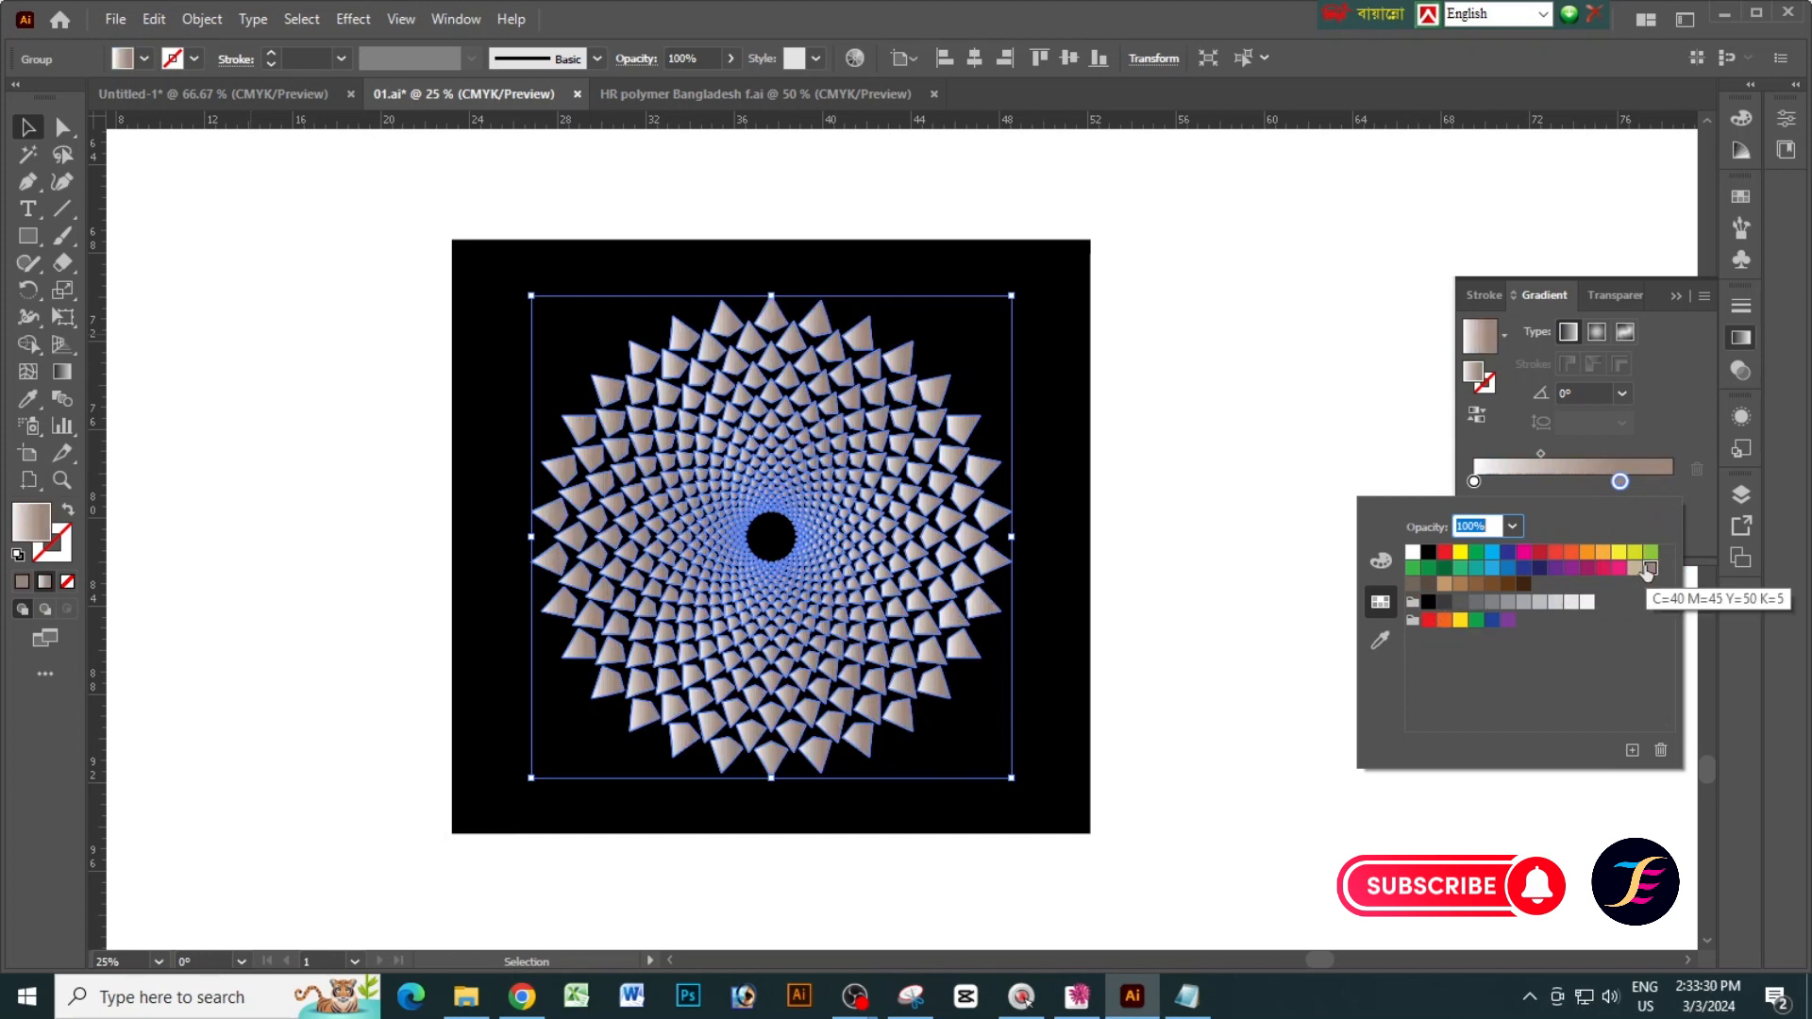
click(1602, 568)
click(1524, 568)
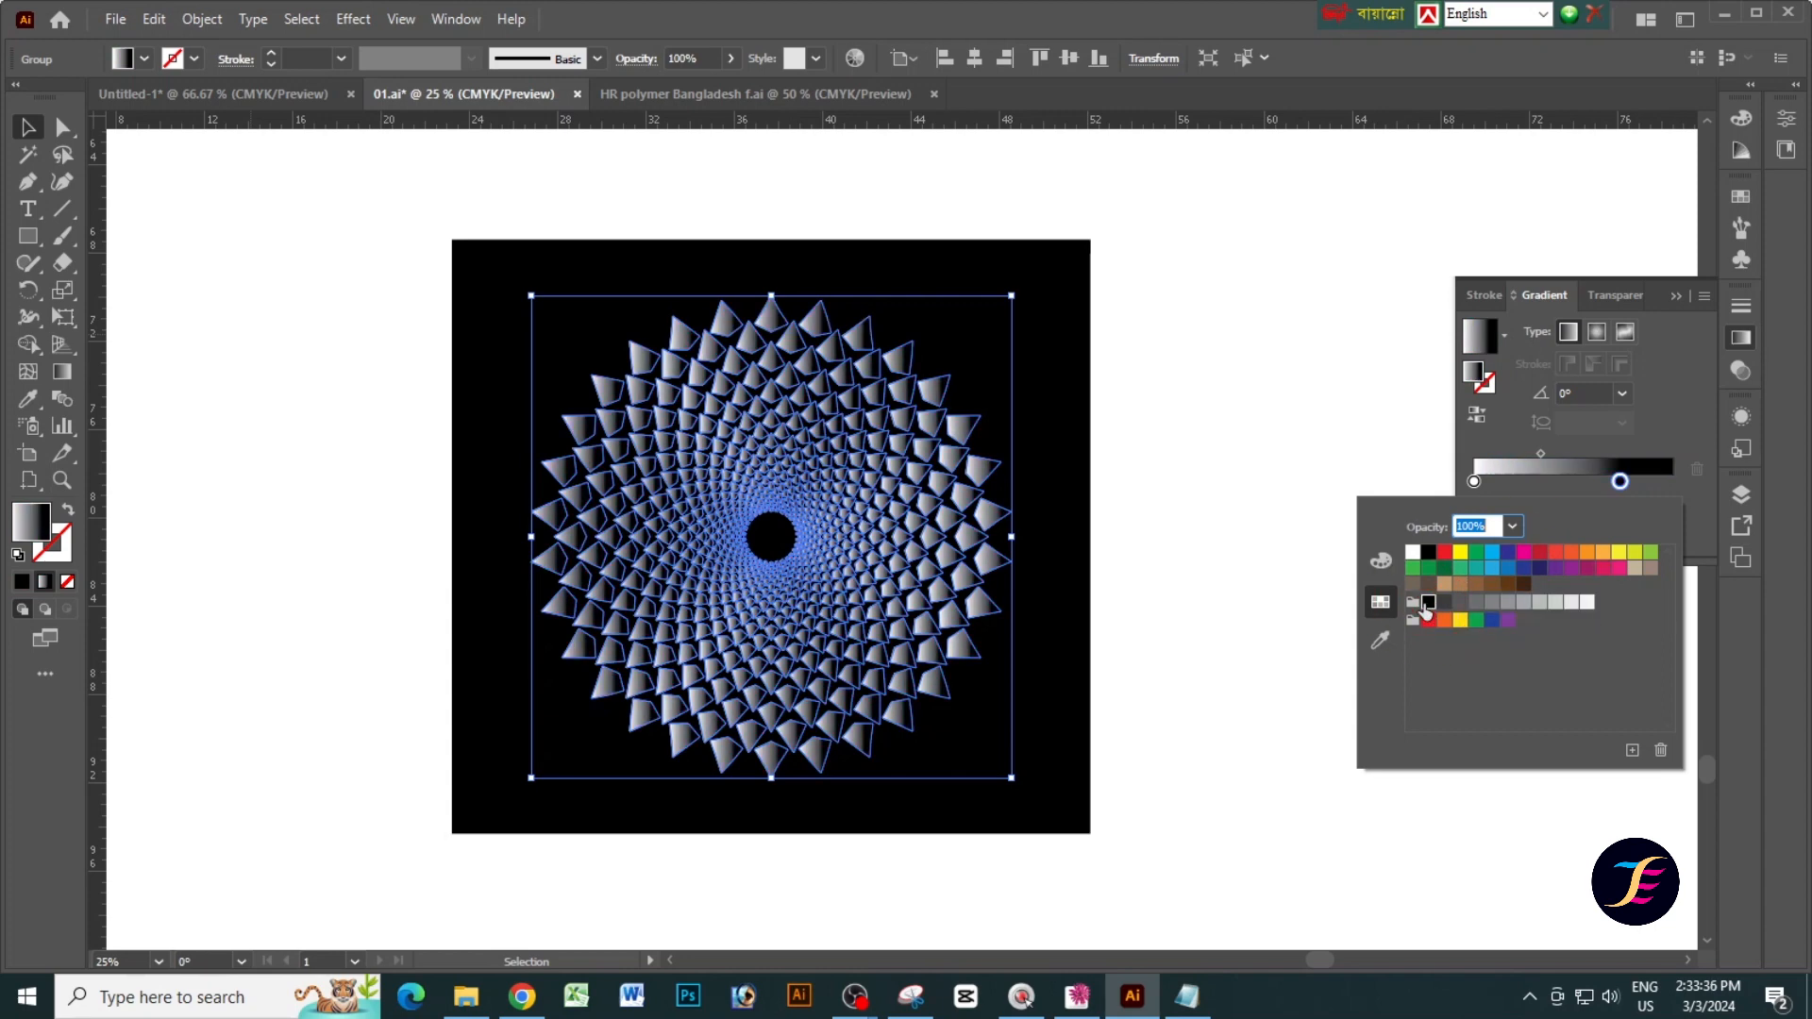
click(1477, 570)
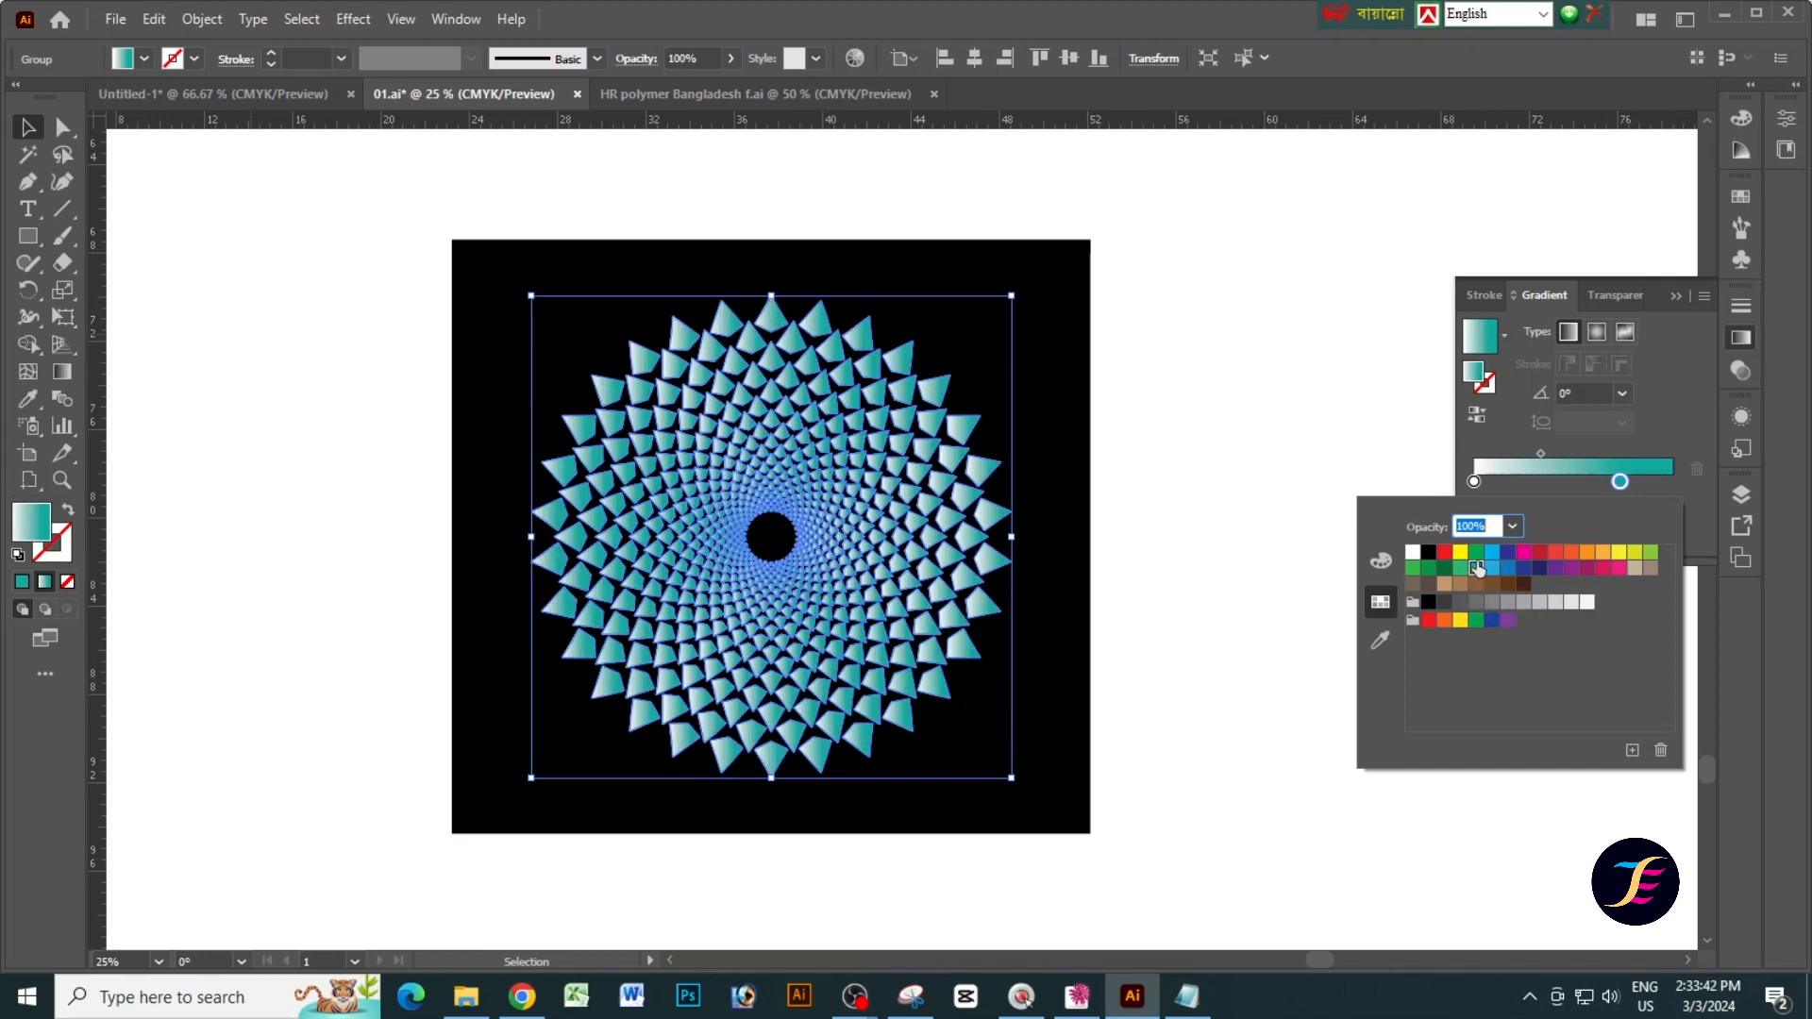
click(1444, 568)
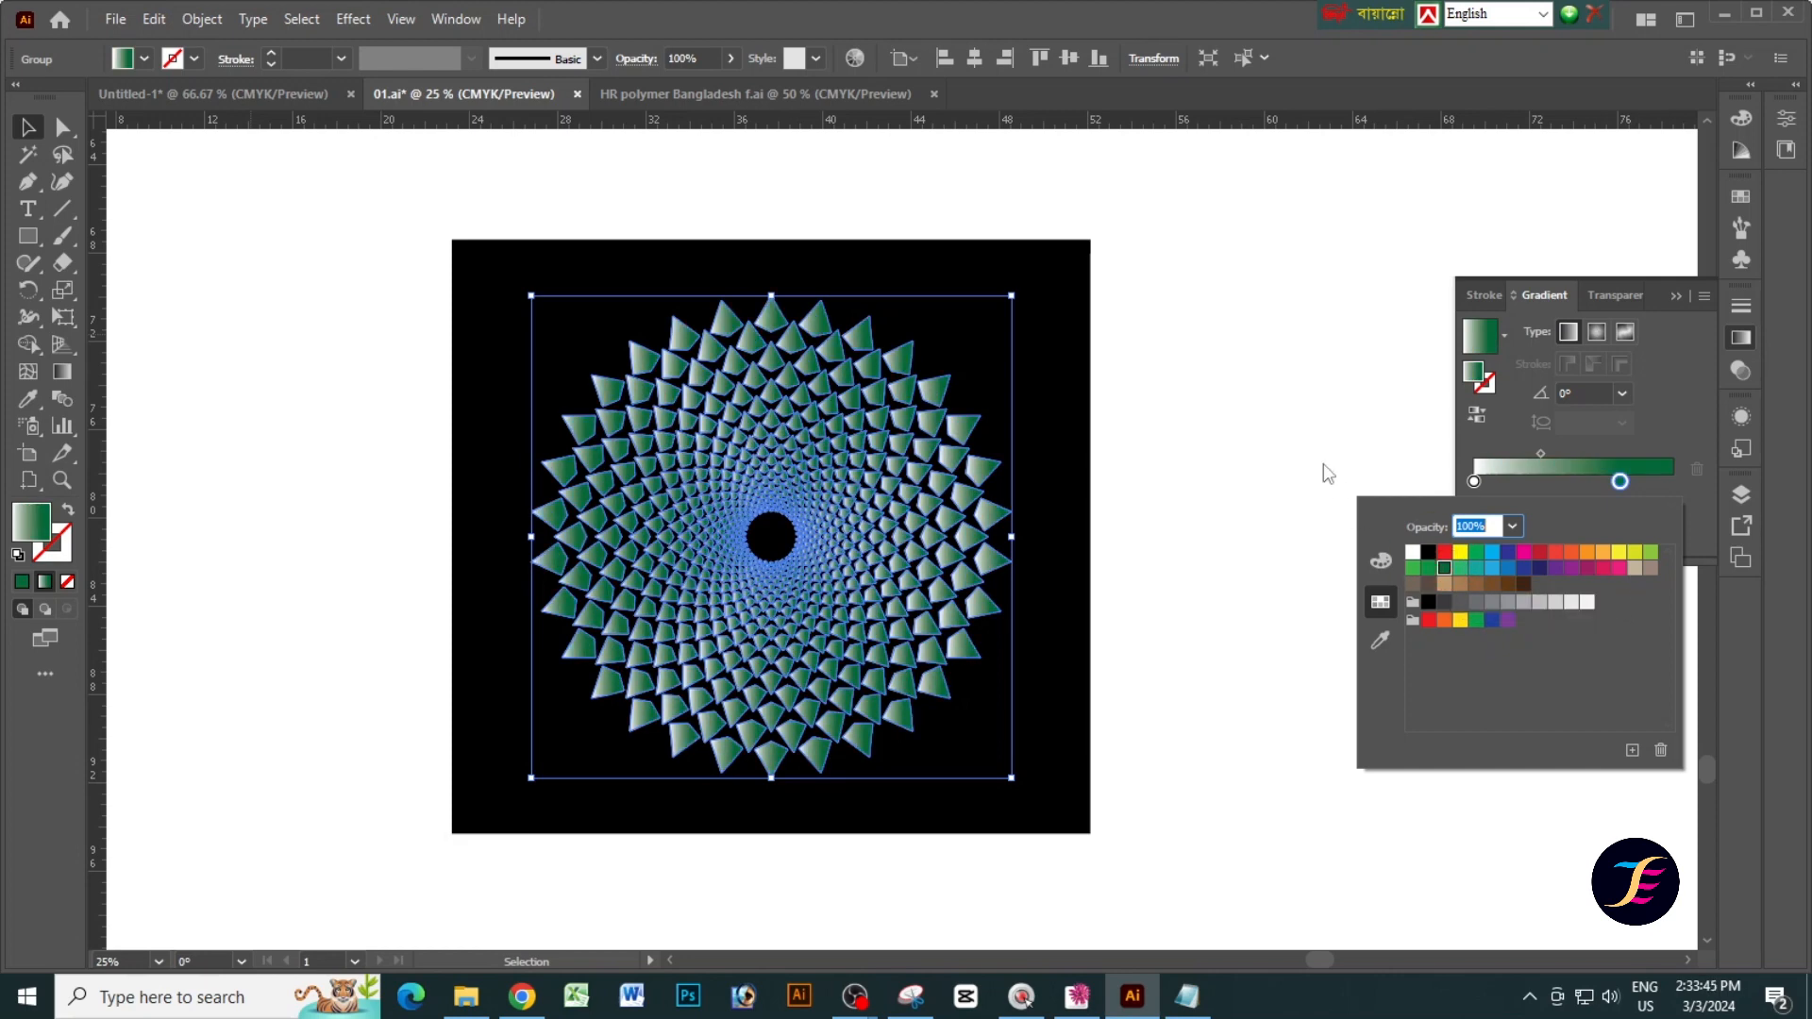
click(1232, 453)
Reselect the kite pattern and change its gradient's end stop to orange.
click(991, 506)
key(Tab)
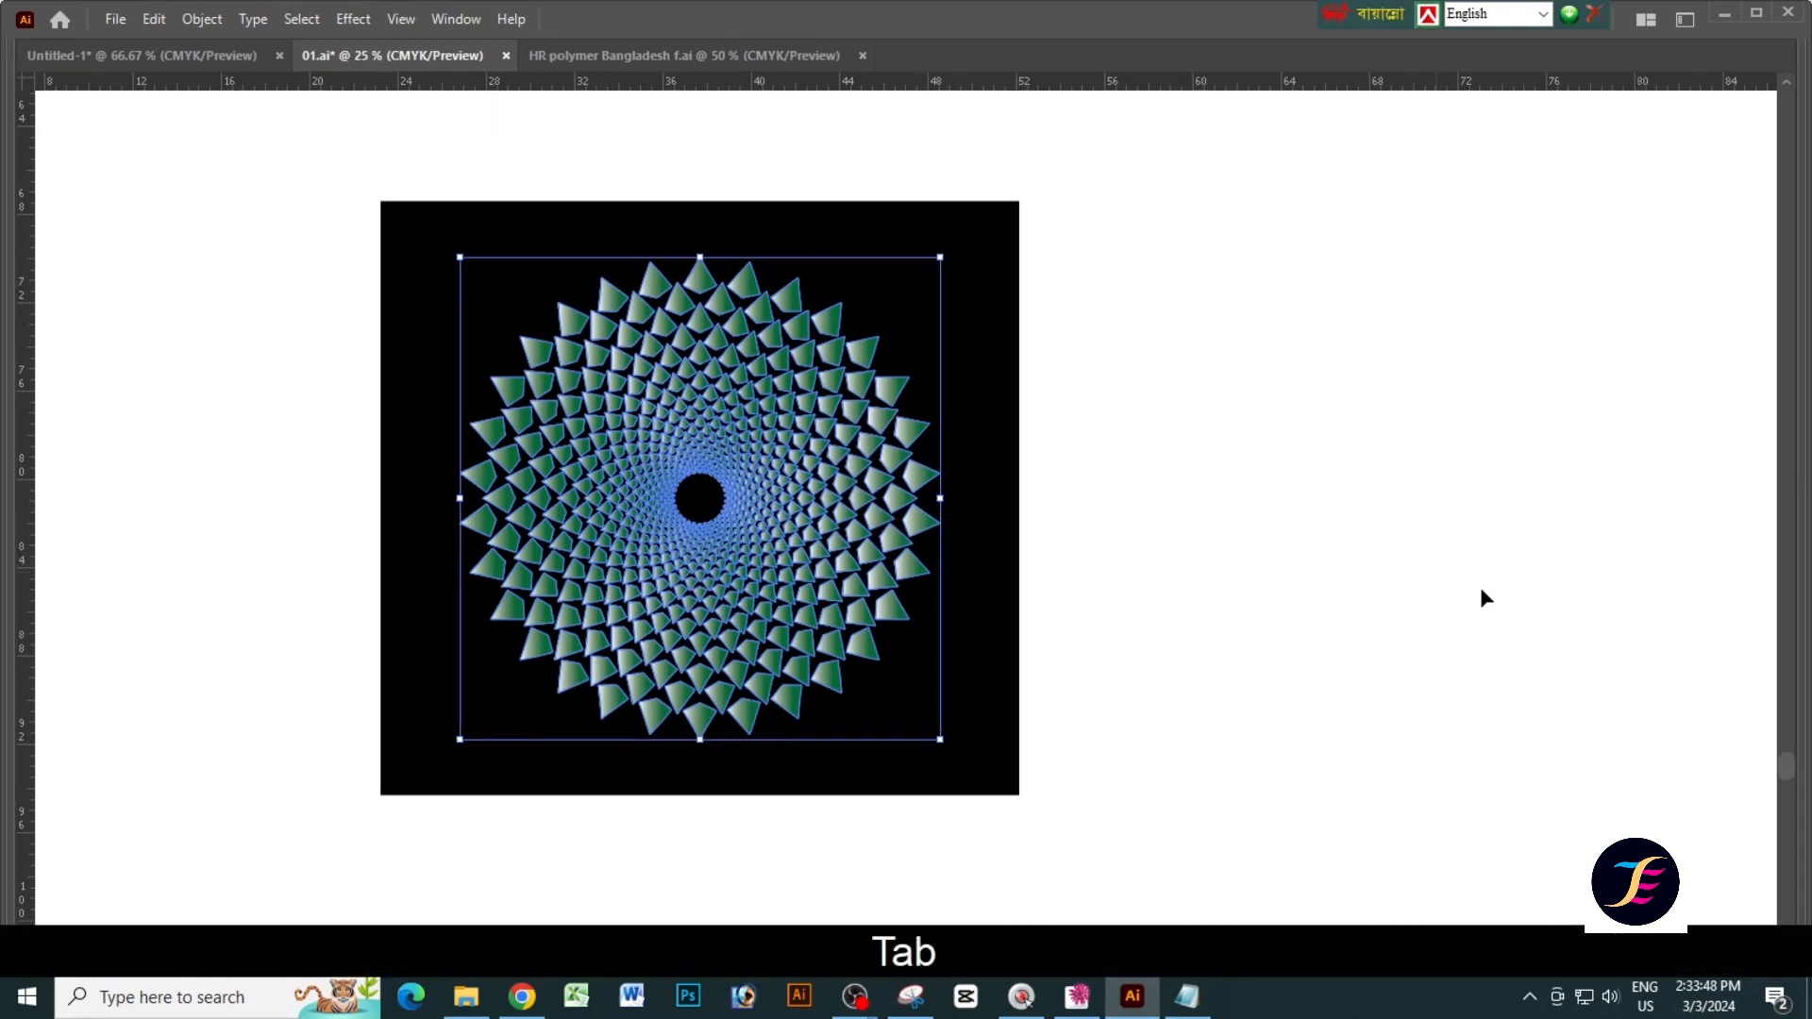
key(Tab)
double_click(1619, 482)
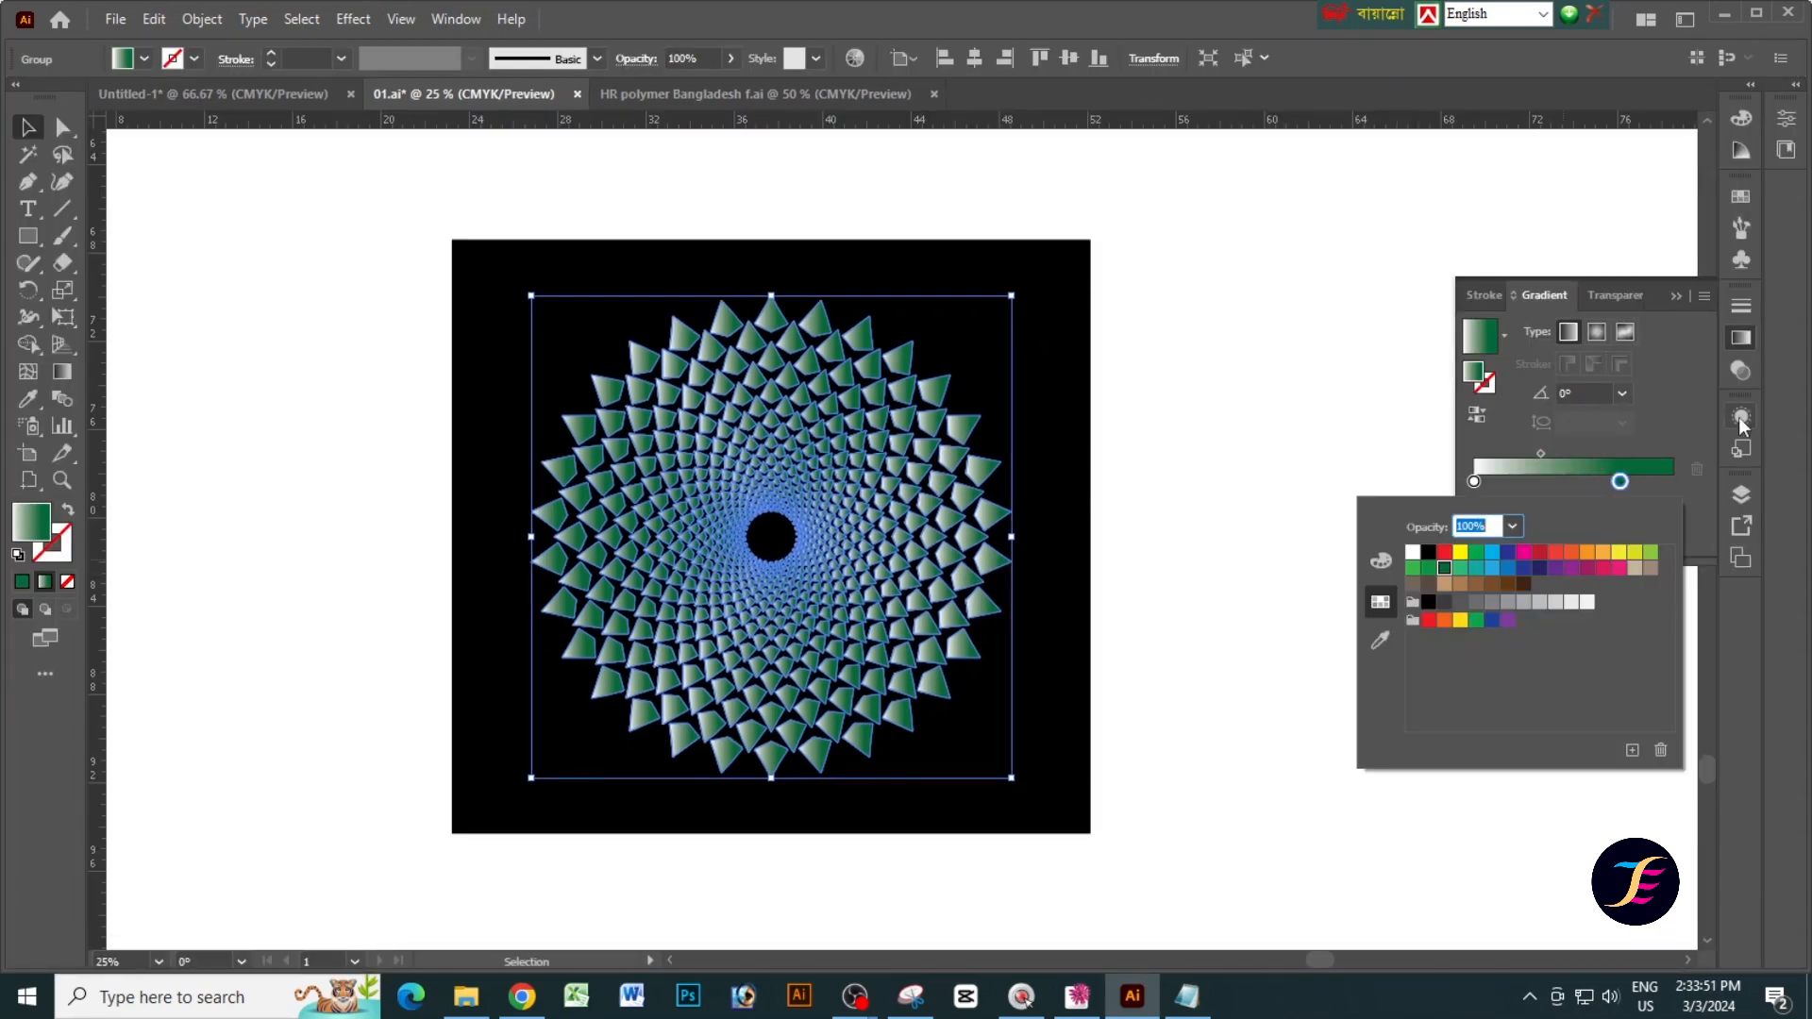
click(1571, 553)
key(Return)
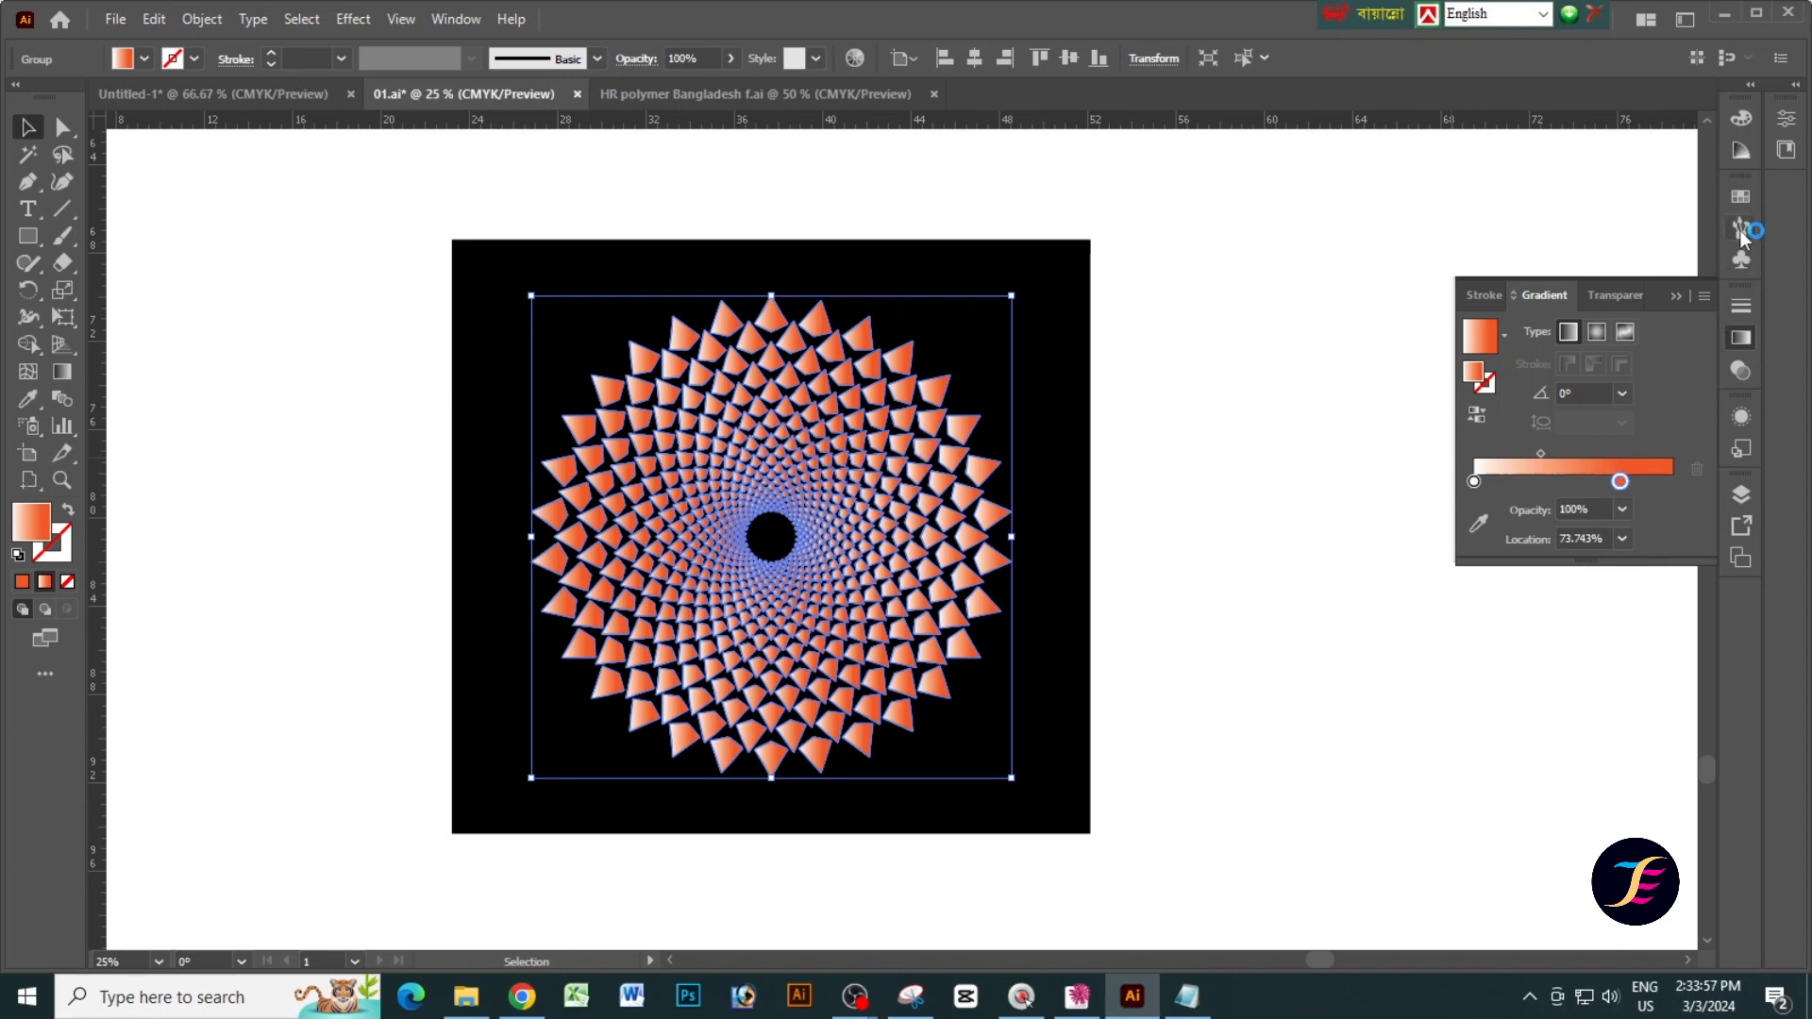
Try a solid magenta fill on the kite pattern and undo it.
click(1742, 197)
click(1602, 264)
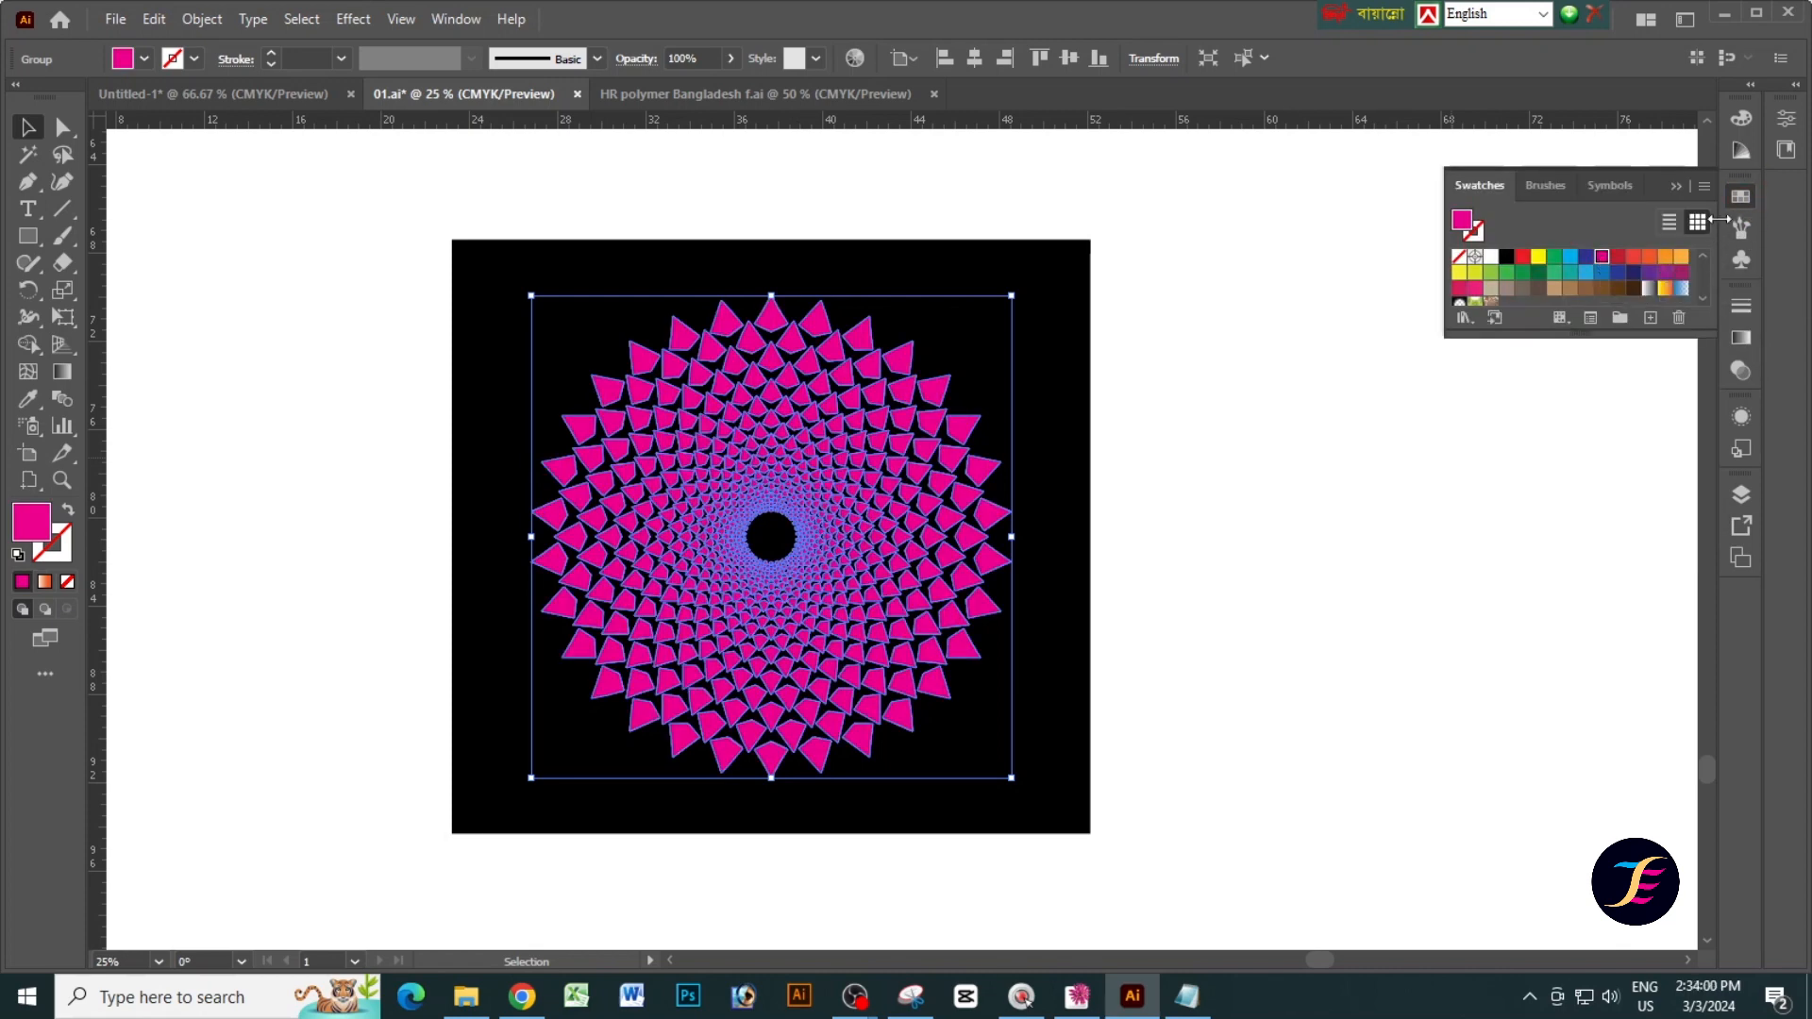
key(ctrl+z)
Change the end stop of the kite pattern's gradient to pink and deselect the pattern.
click(1742, 338)
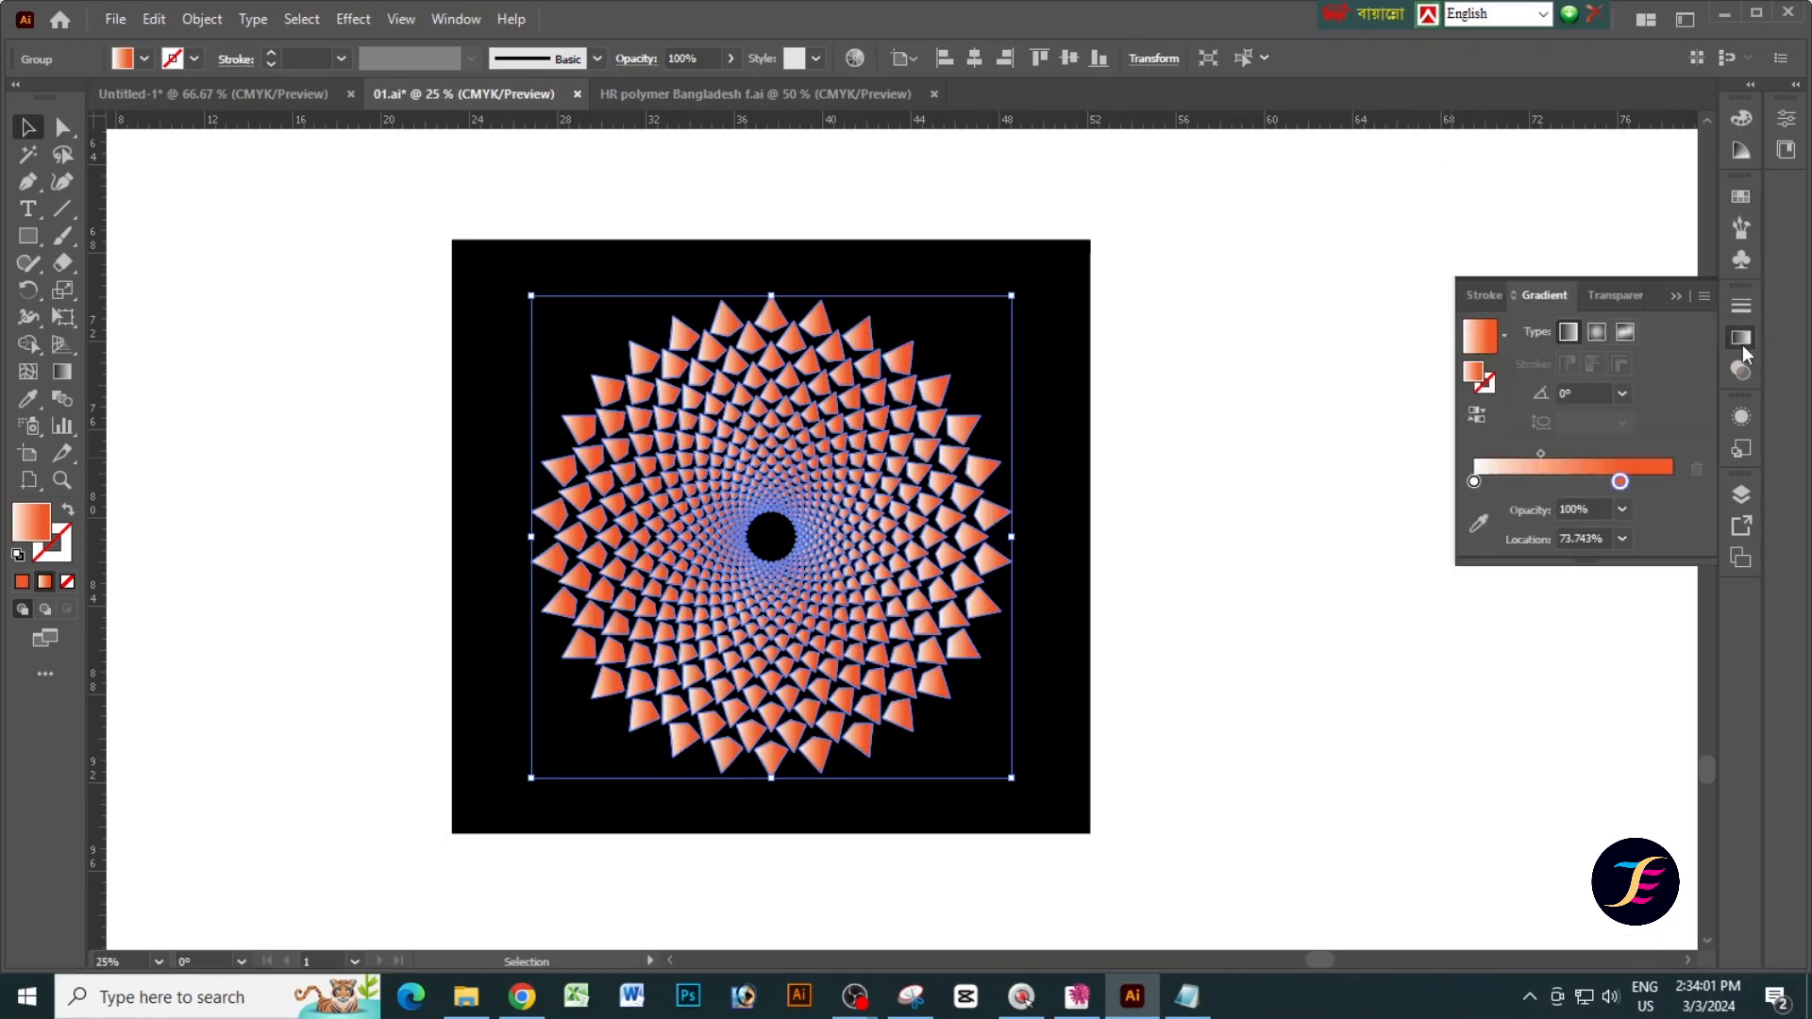
double_click(1620, 481)
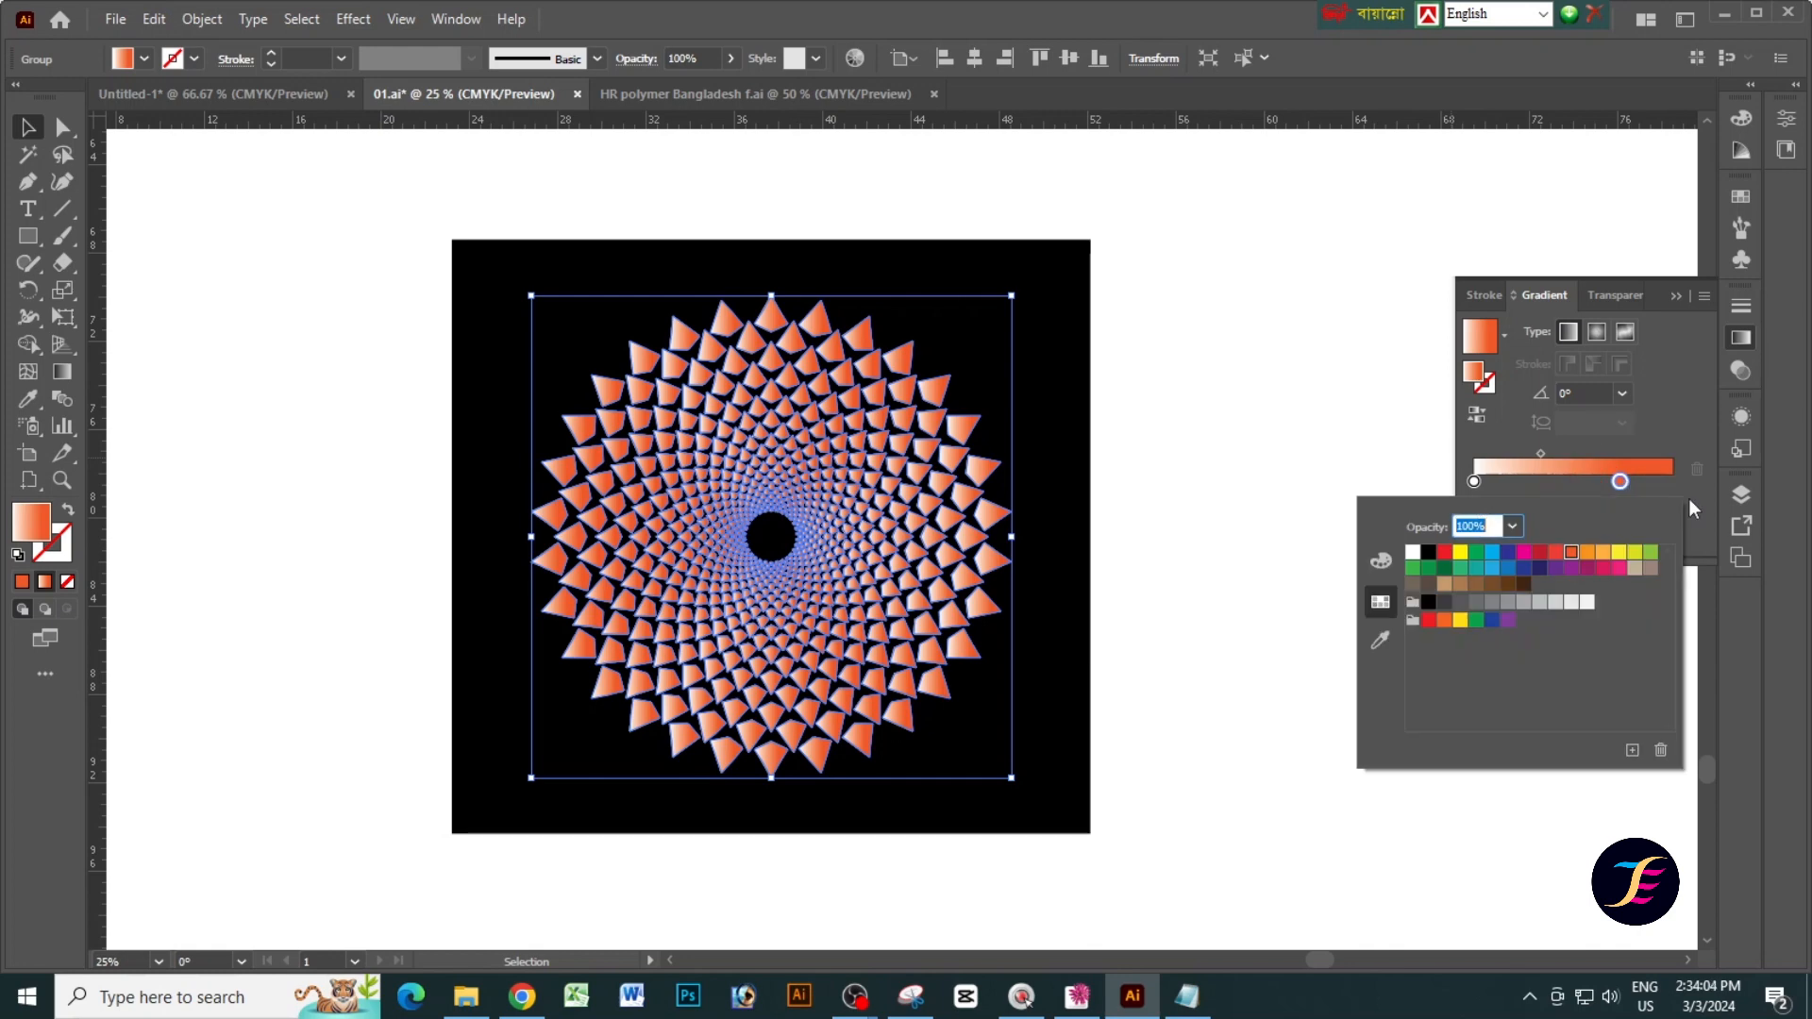
click(1619, 567)
click(1300, 457)
click(1265, 434)
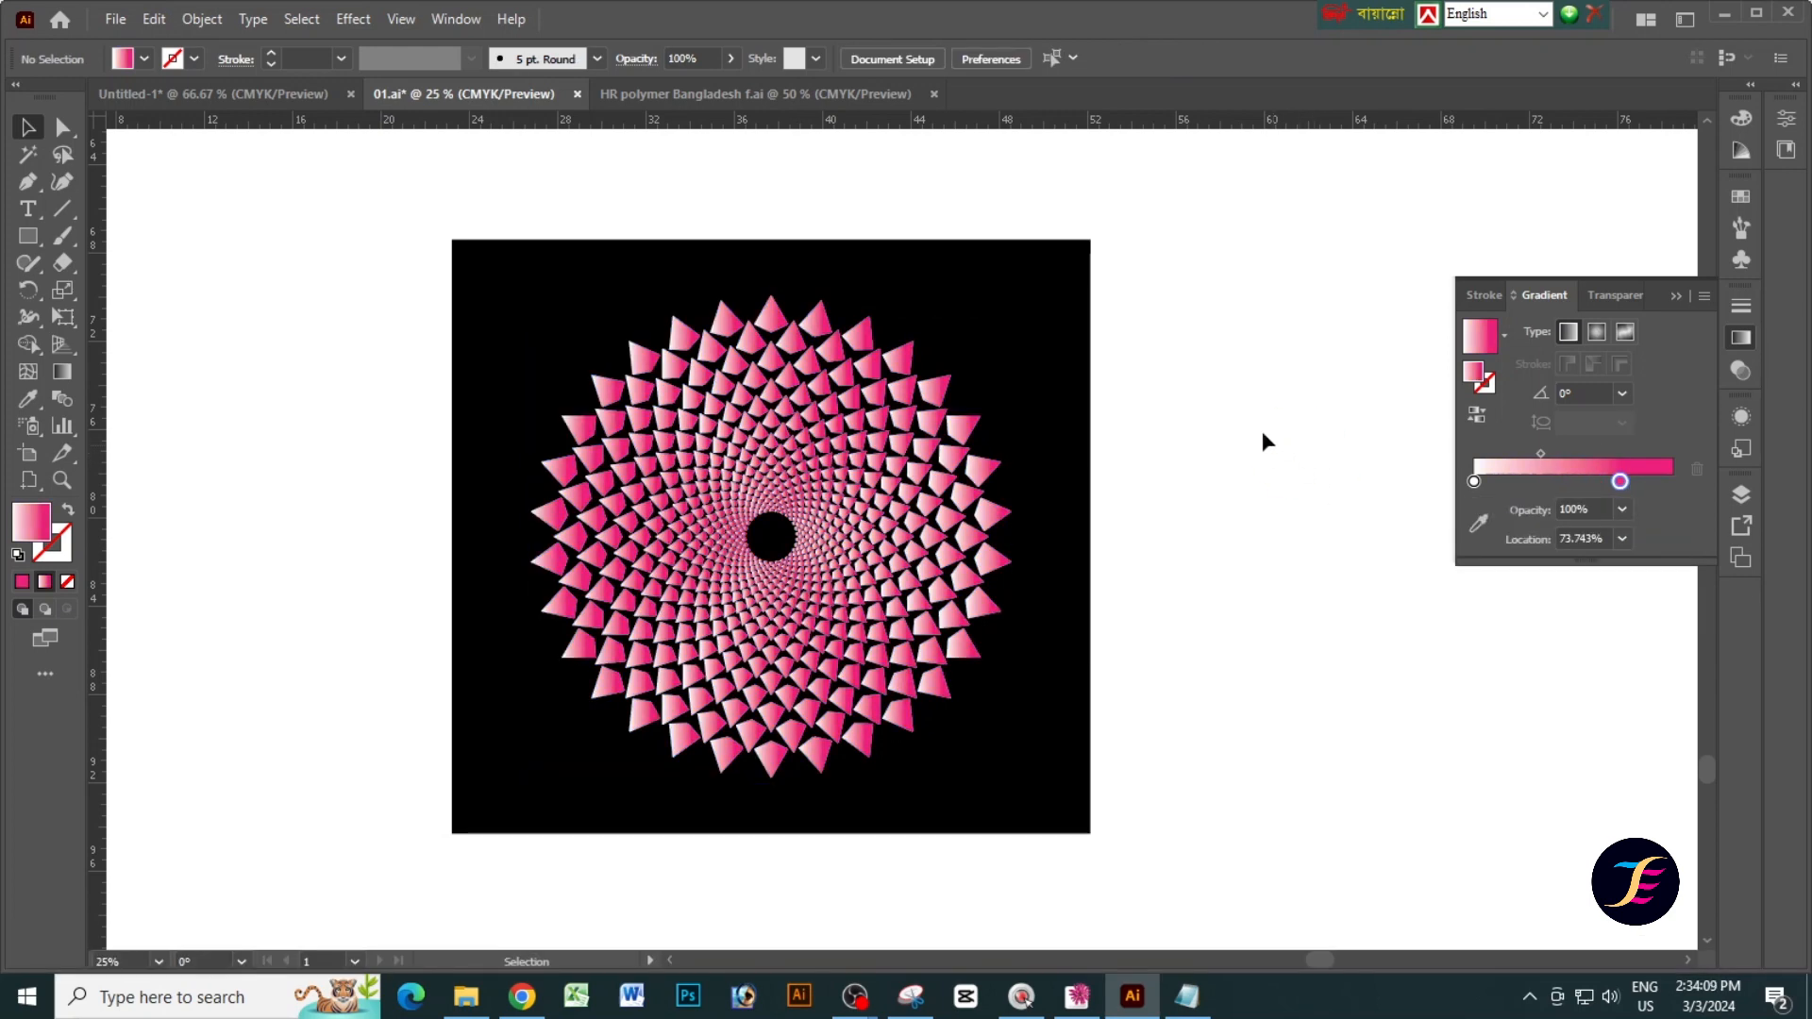
Recolor the end stop of the kite pattern's gradient green and deselect the pattern.
click(975, 439)
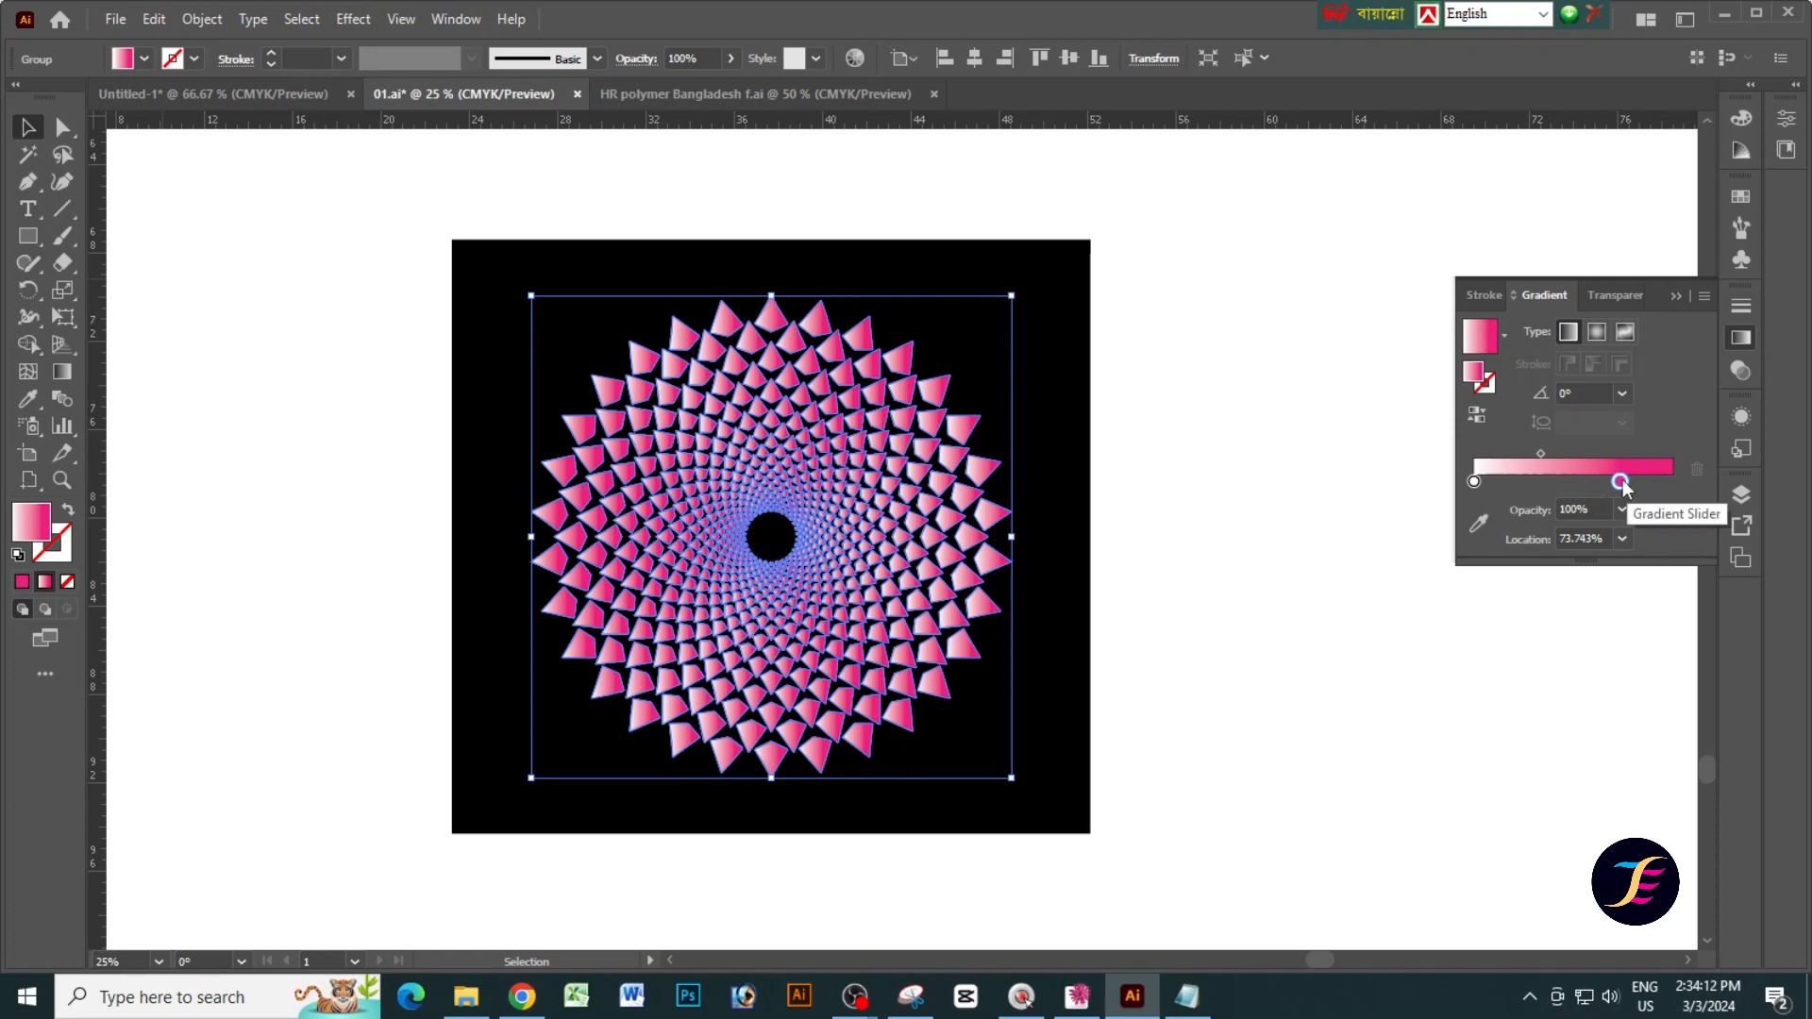
double_click(1620, 482)
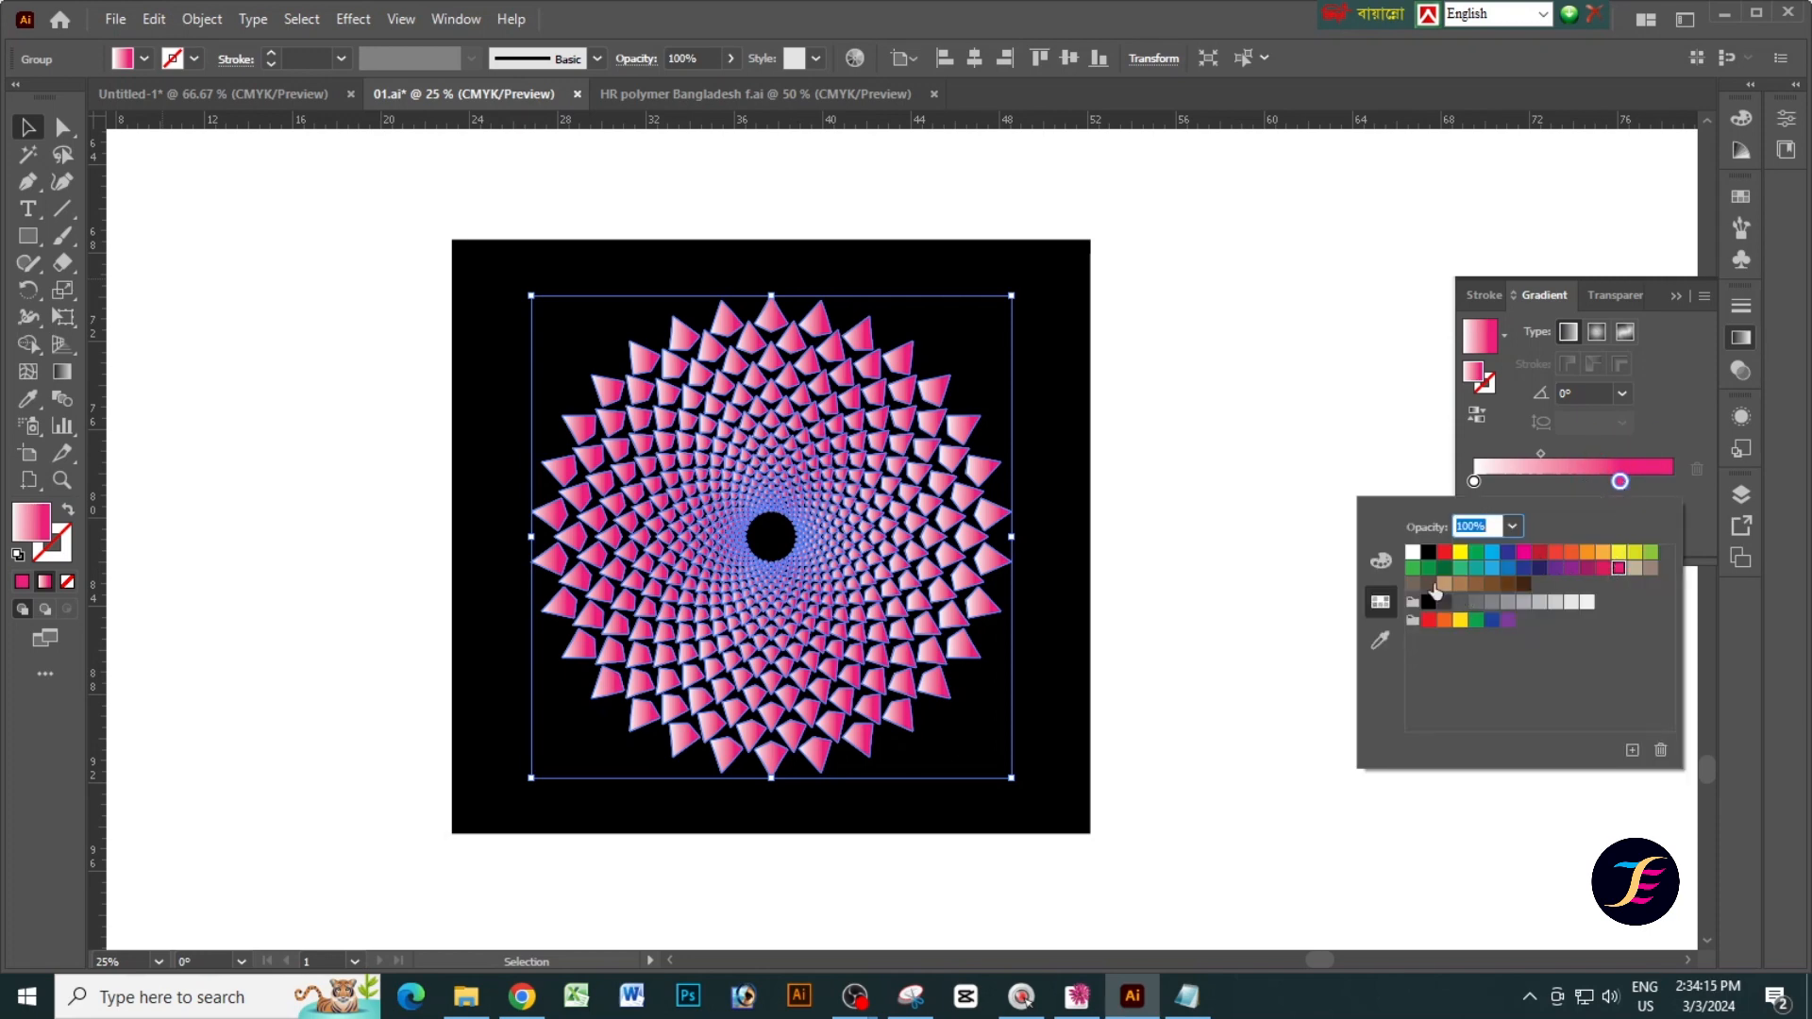
click(1421, 568)
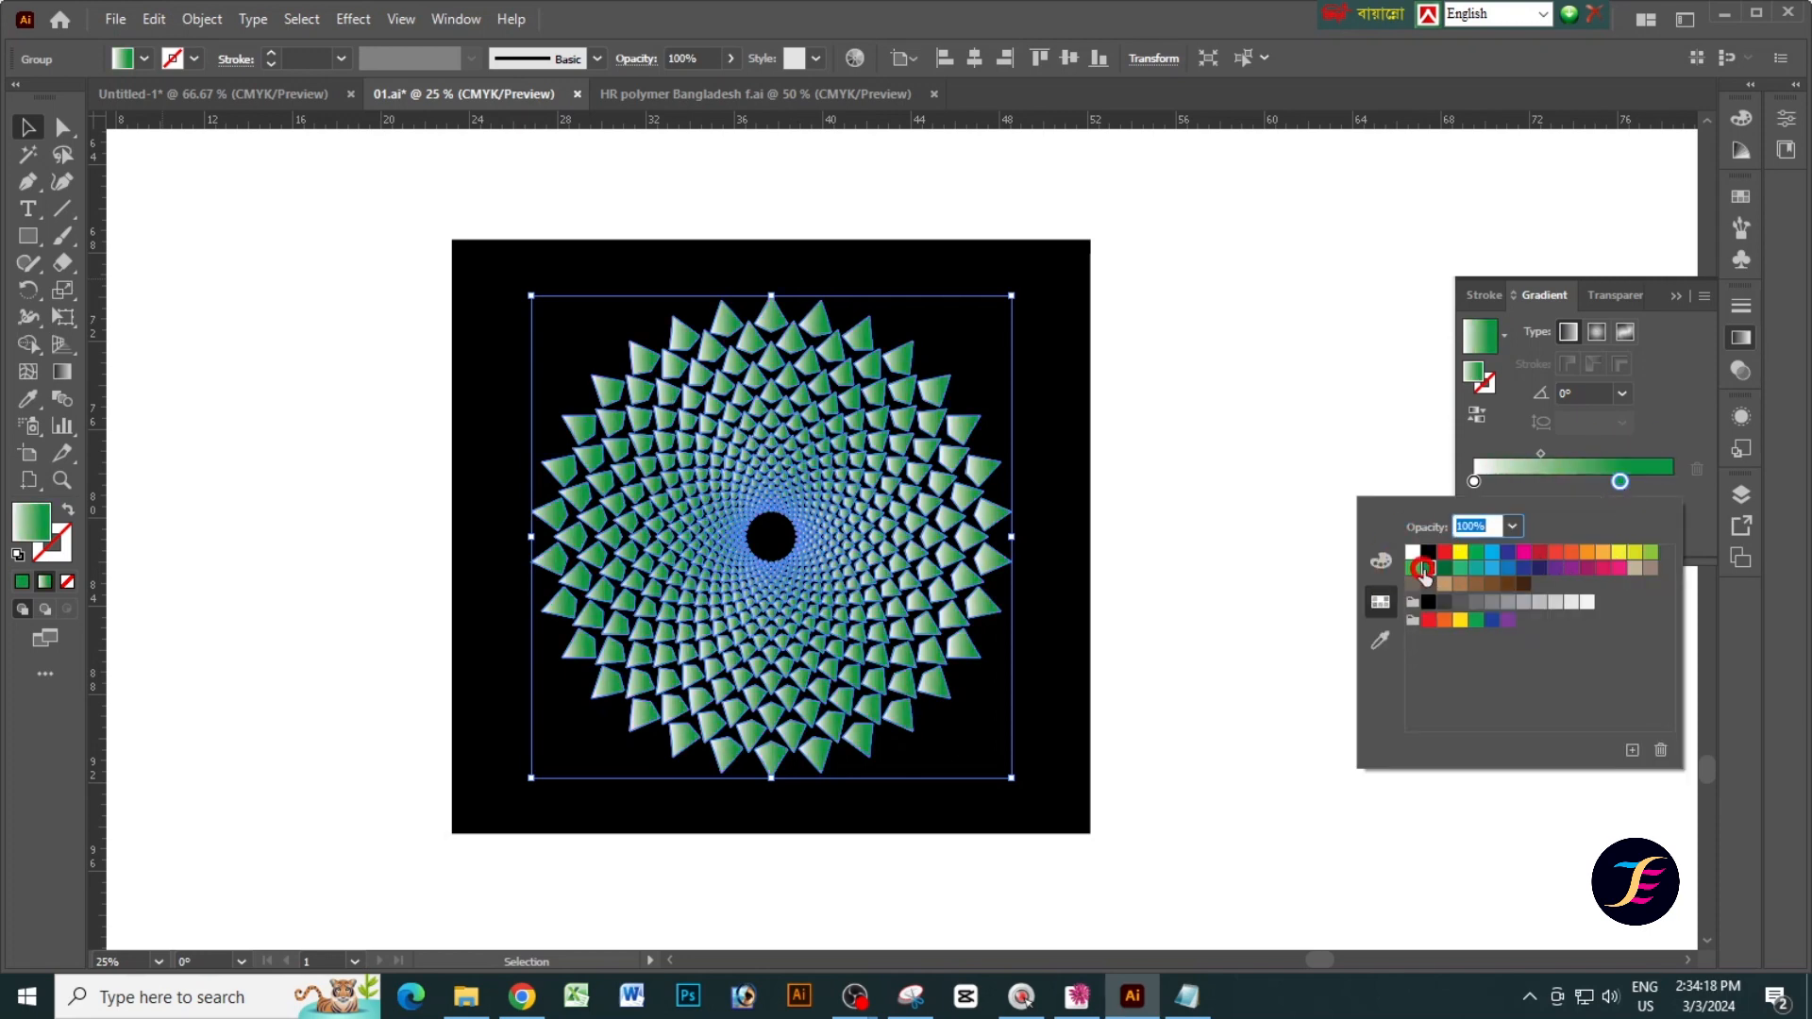
click(1271, 473)
click(1270, 473)
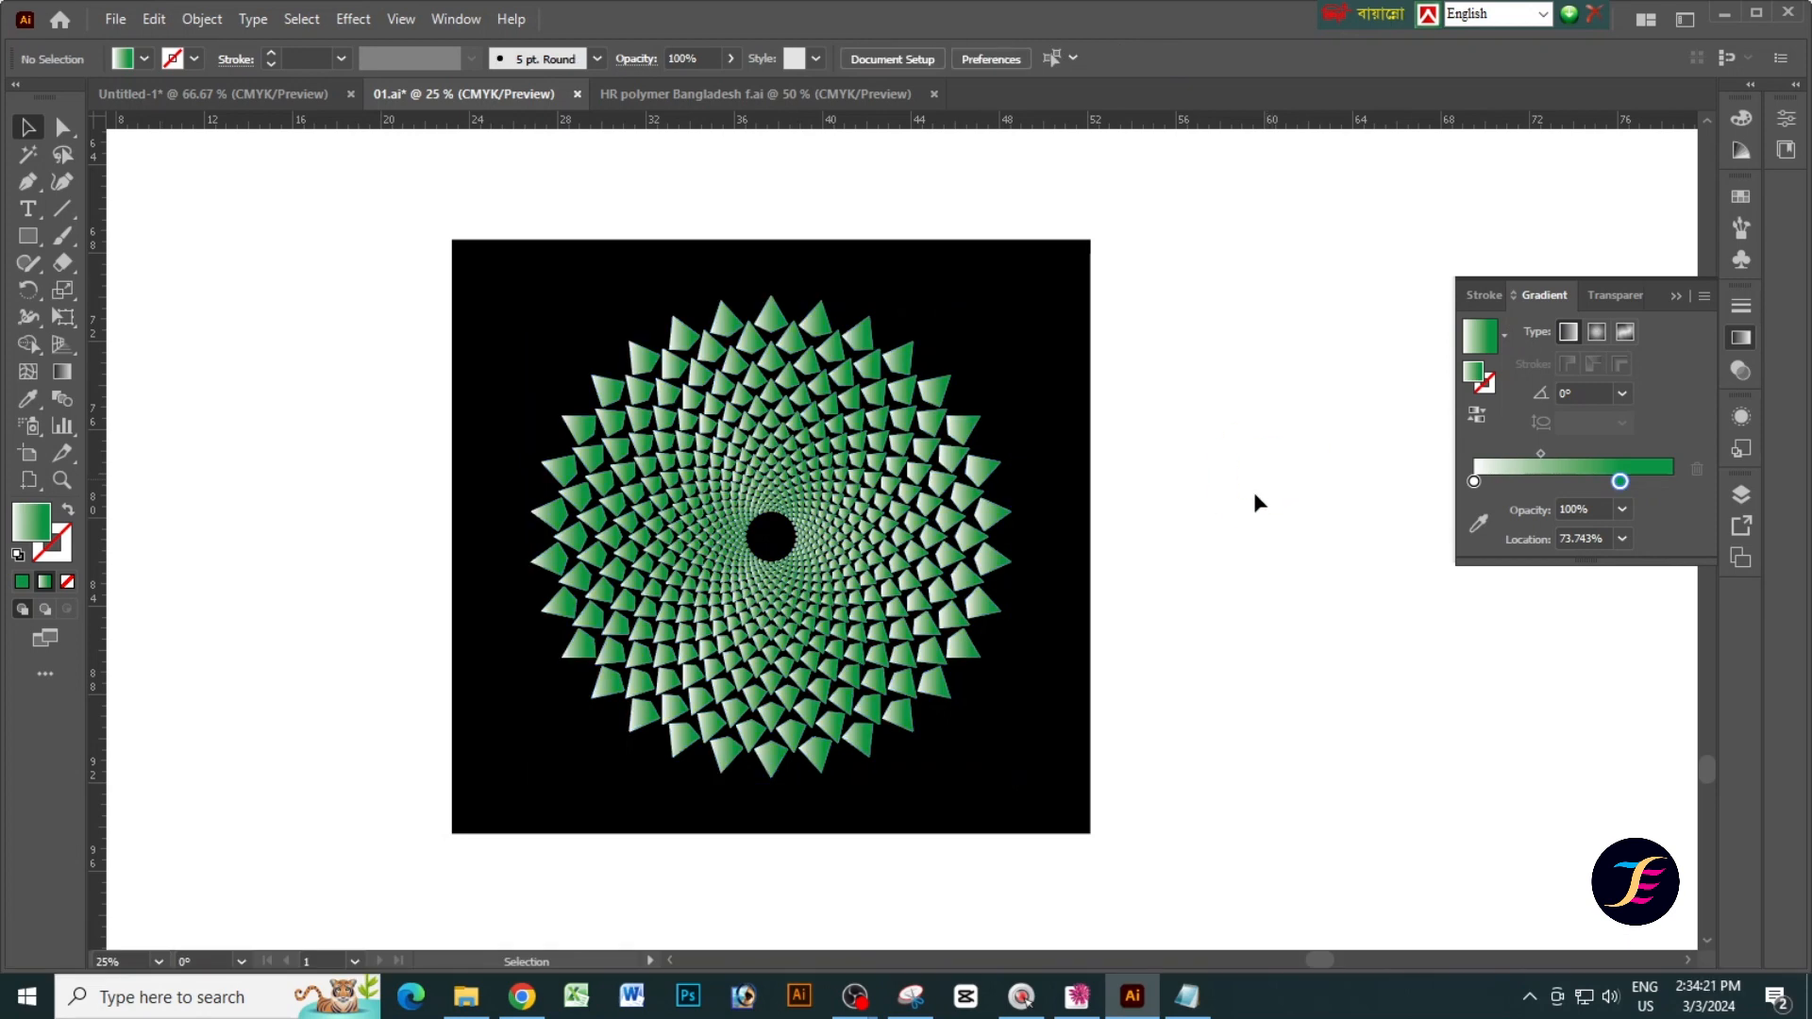
Reselect the kite pattern, set its gradient's end stop to black after trying yellow and magenta, and move that stop to 100%.
key(Tab)
click(930, 479)
key(Tab)
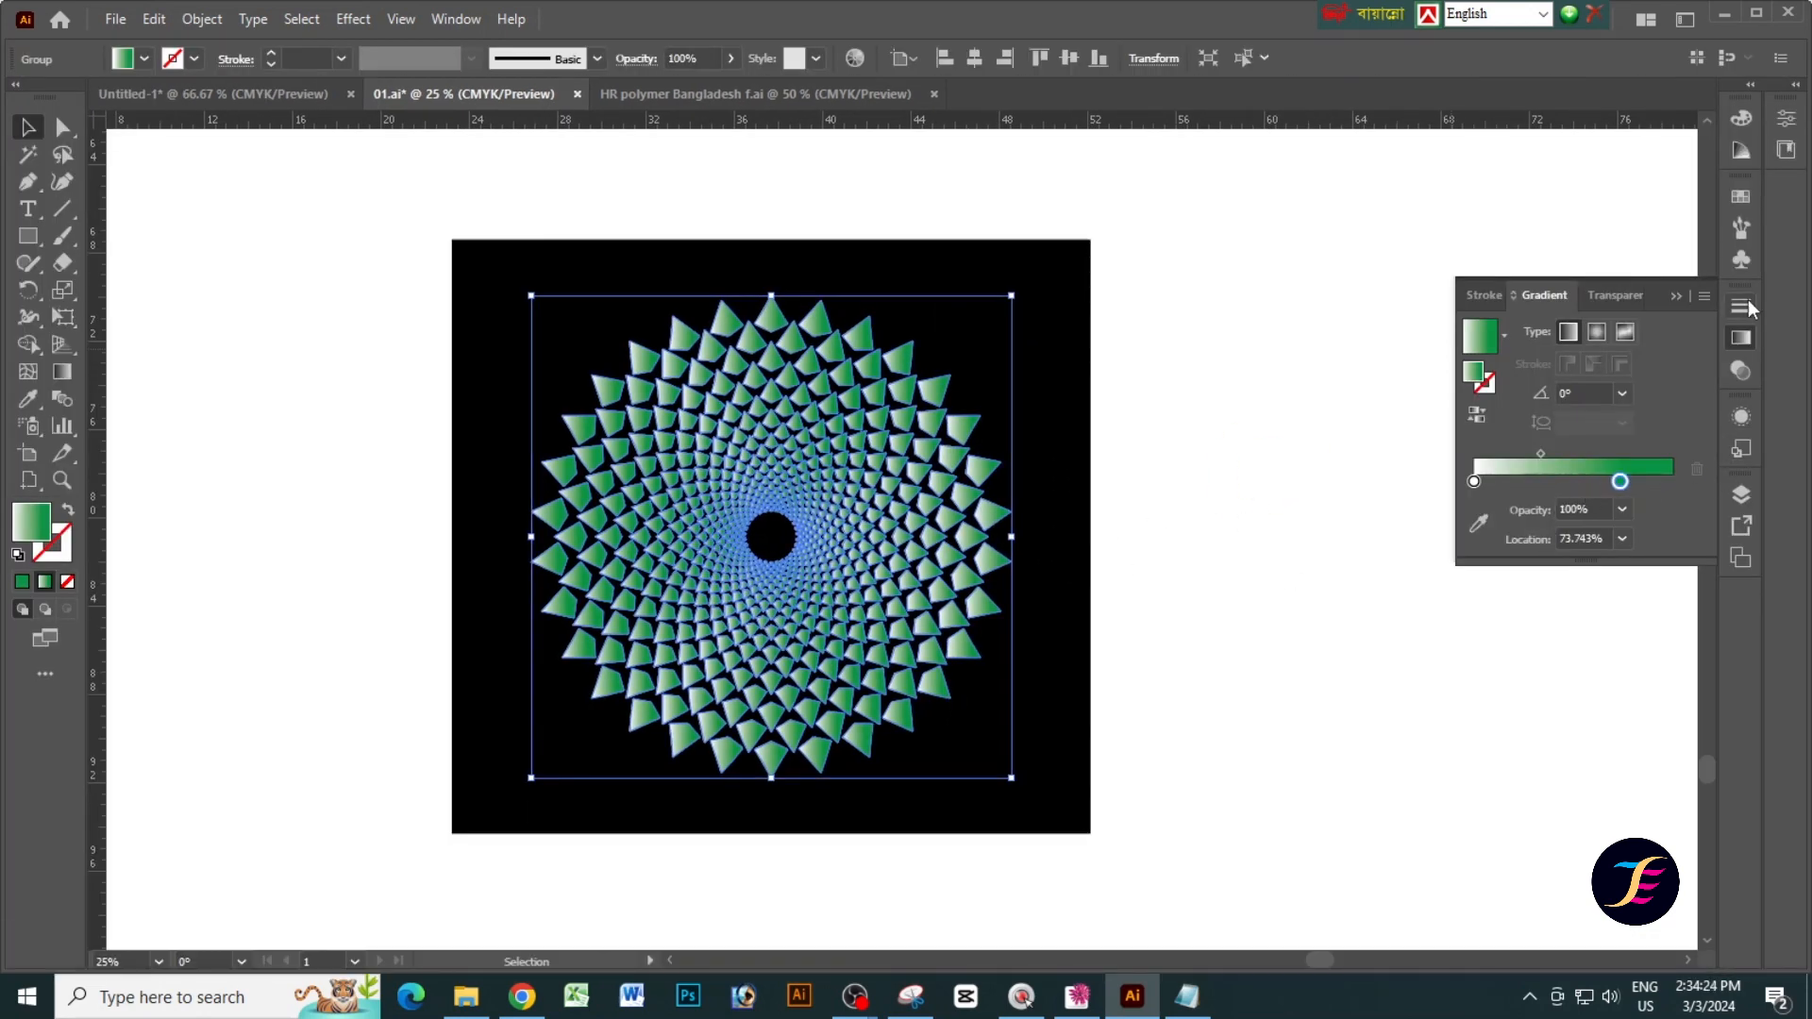
click(1741, 201)
click(1741, 200)
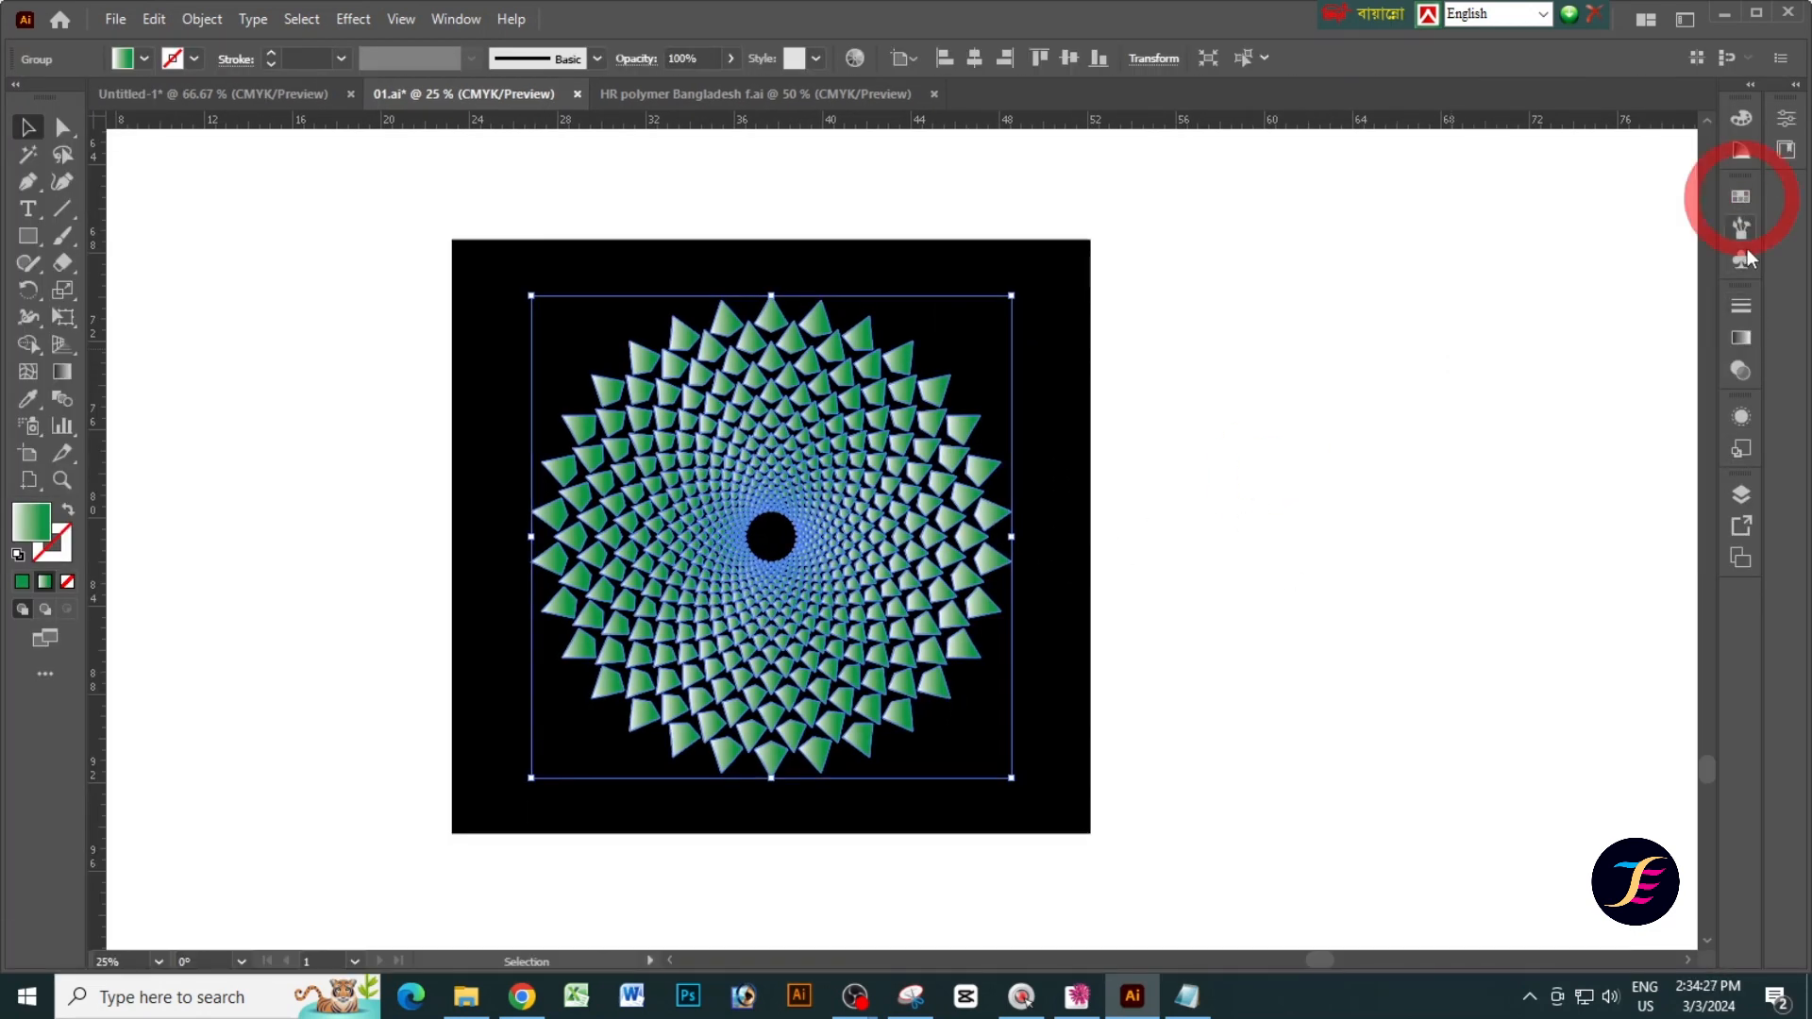
click(1741, 337)
double_click(1619, 482)
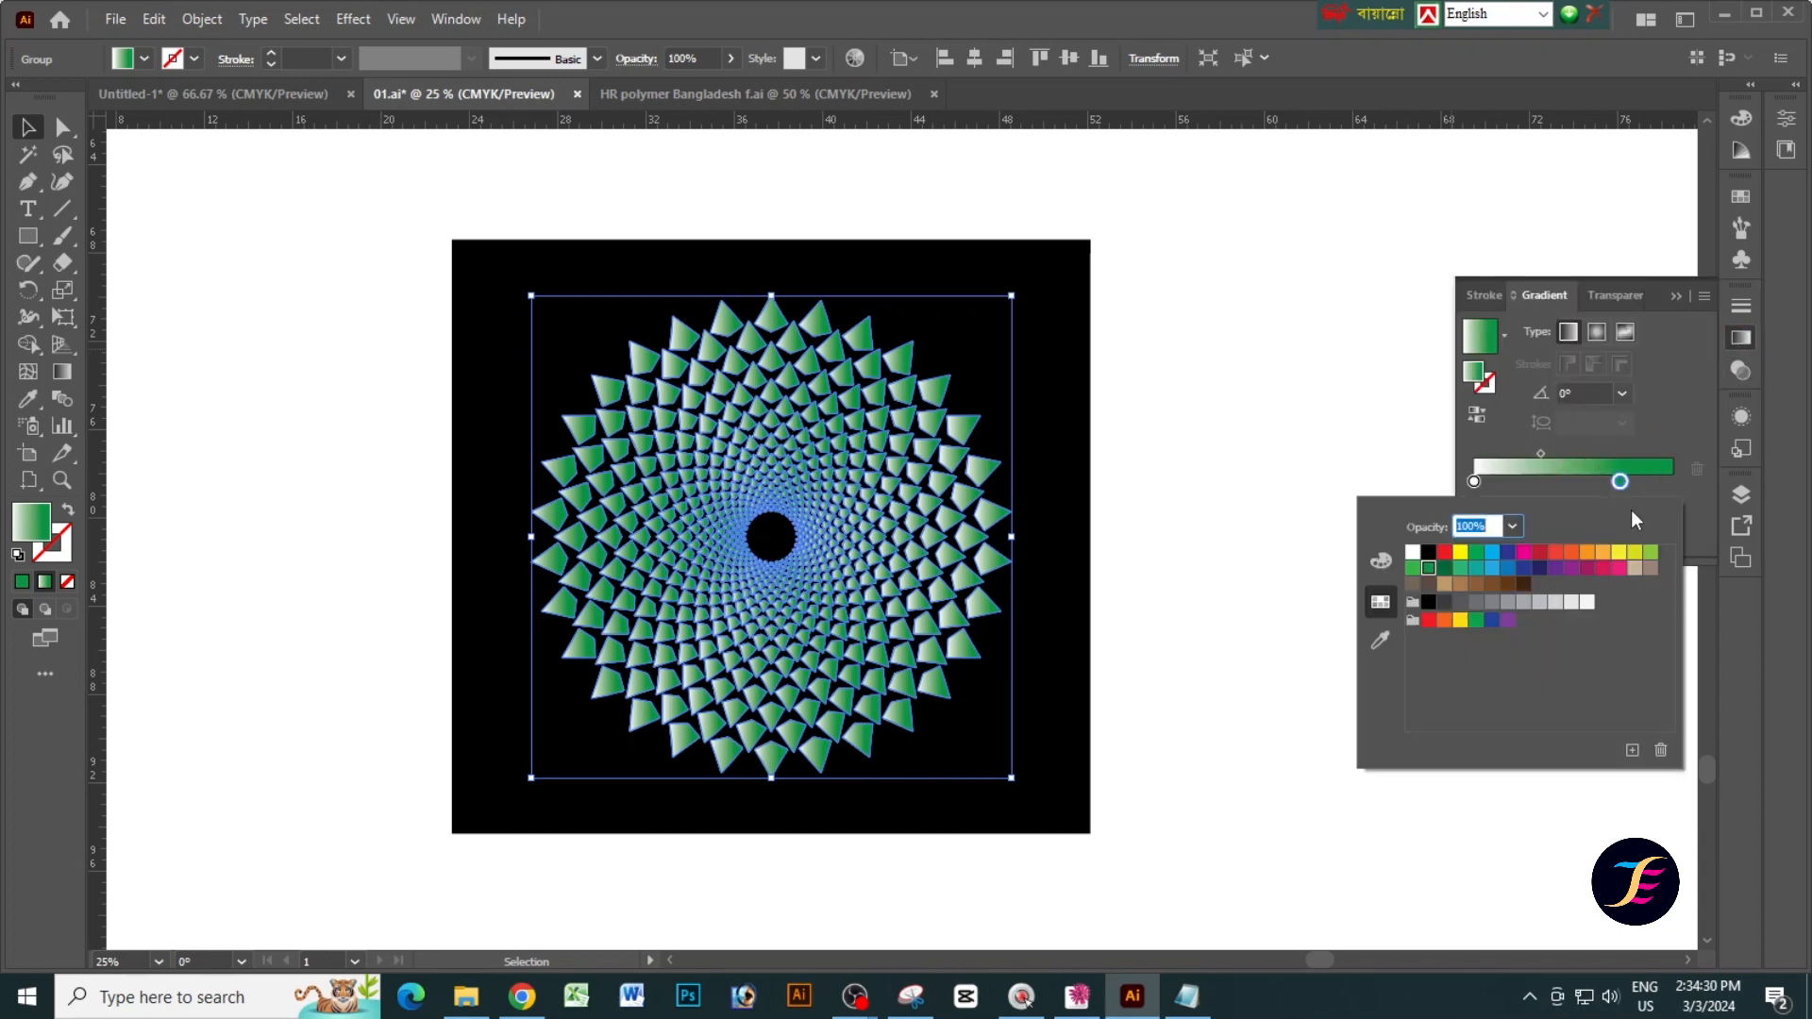
click(1461, 555)
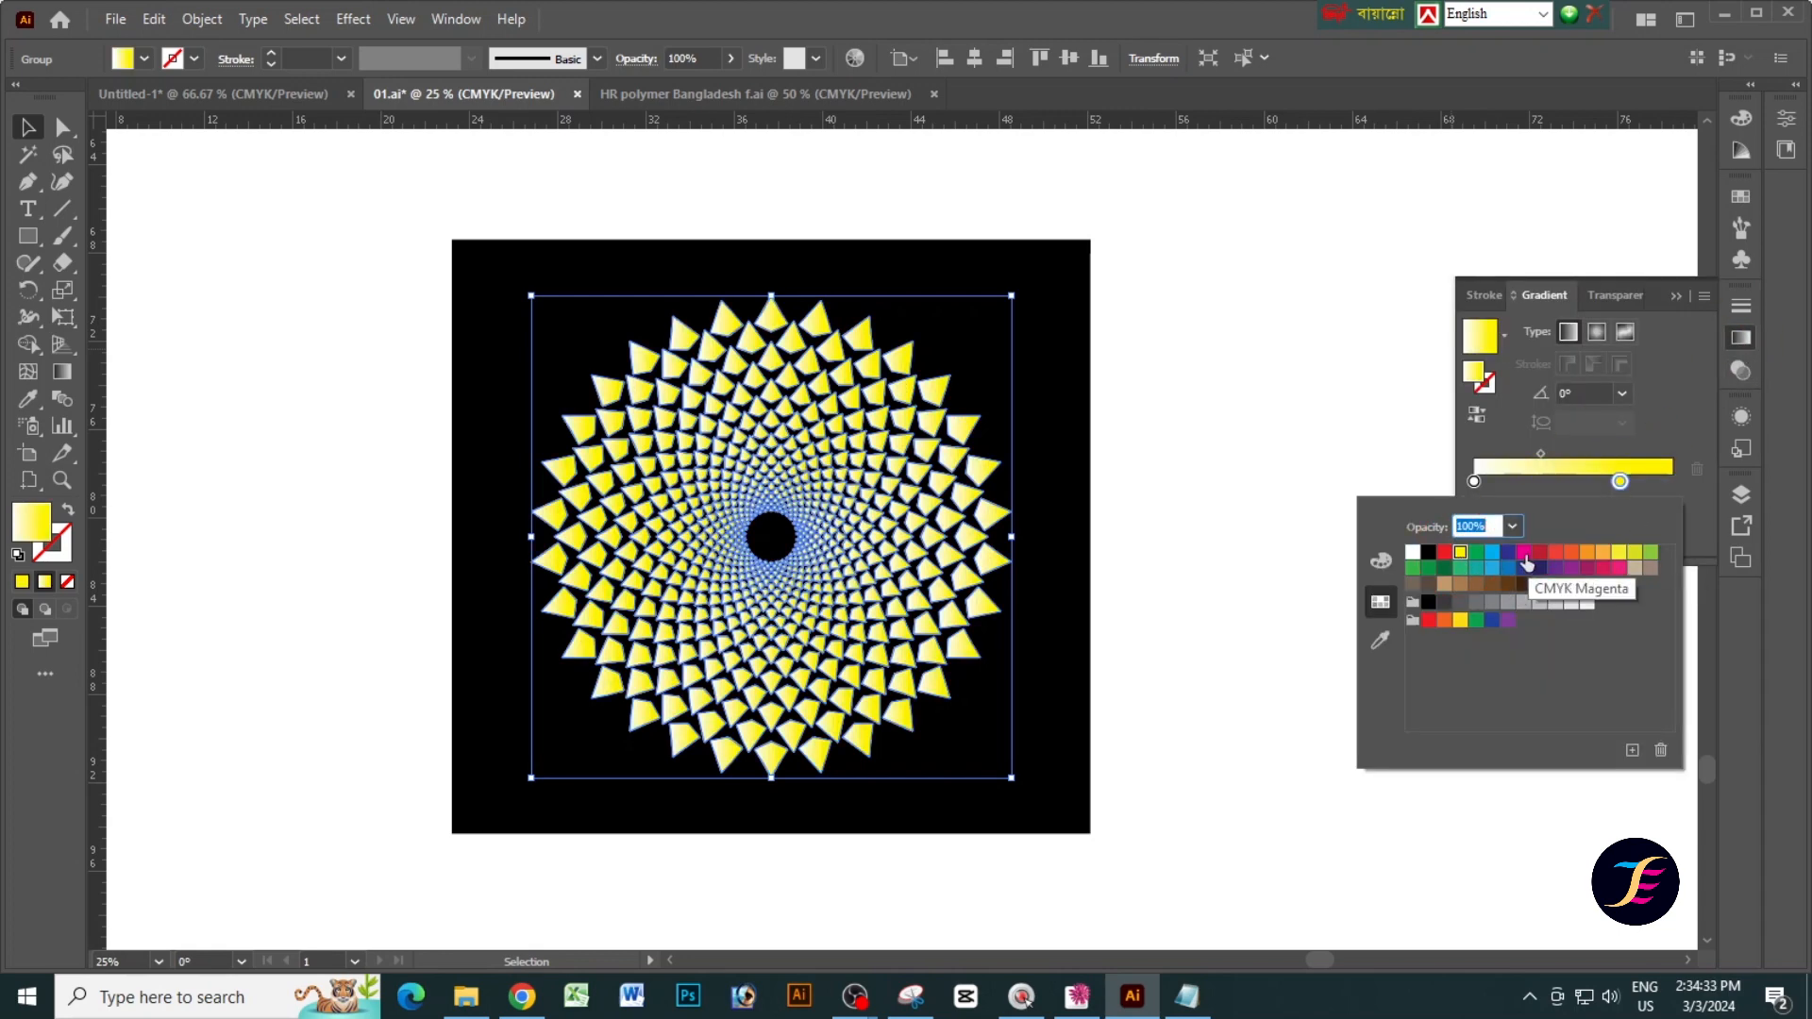
click(1523, 555)
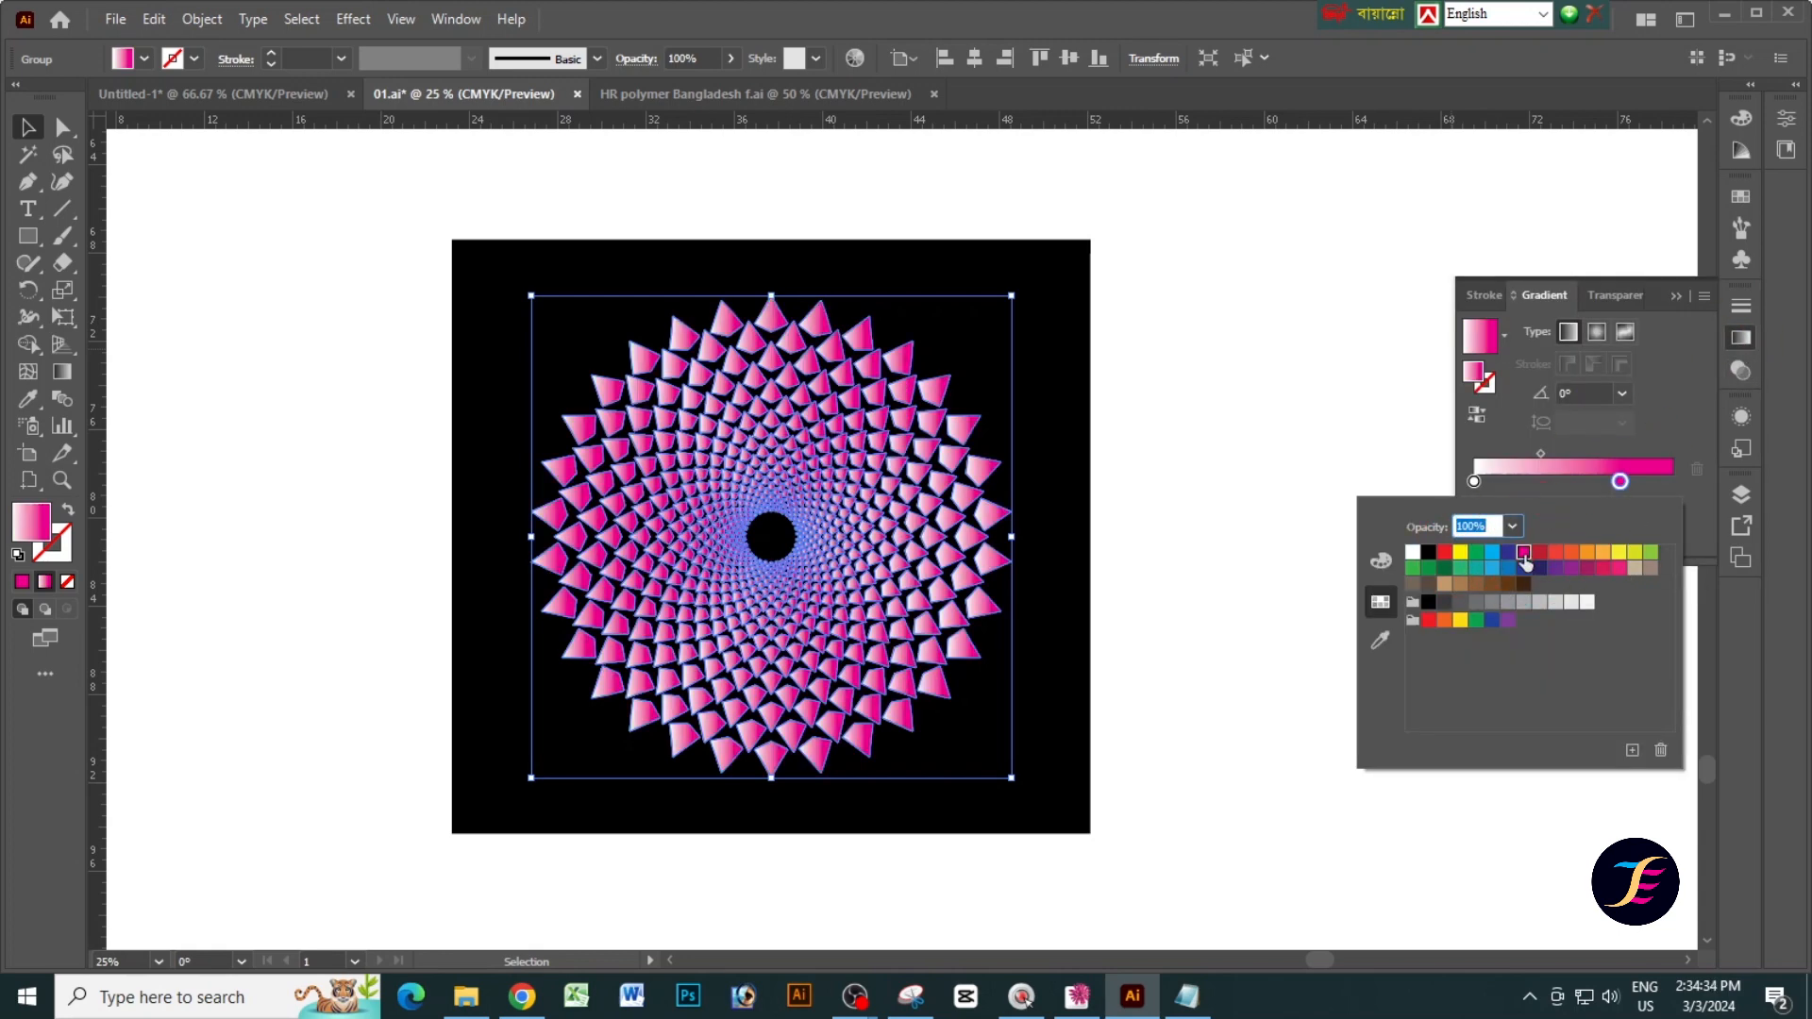
click(1429, 552)
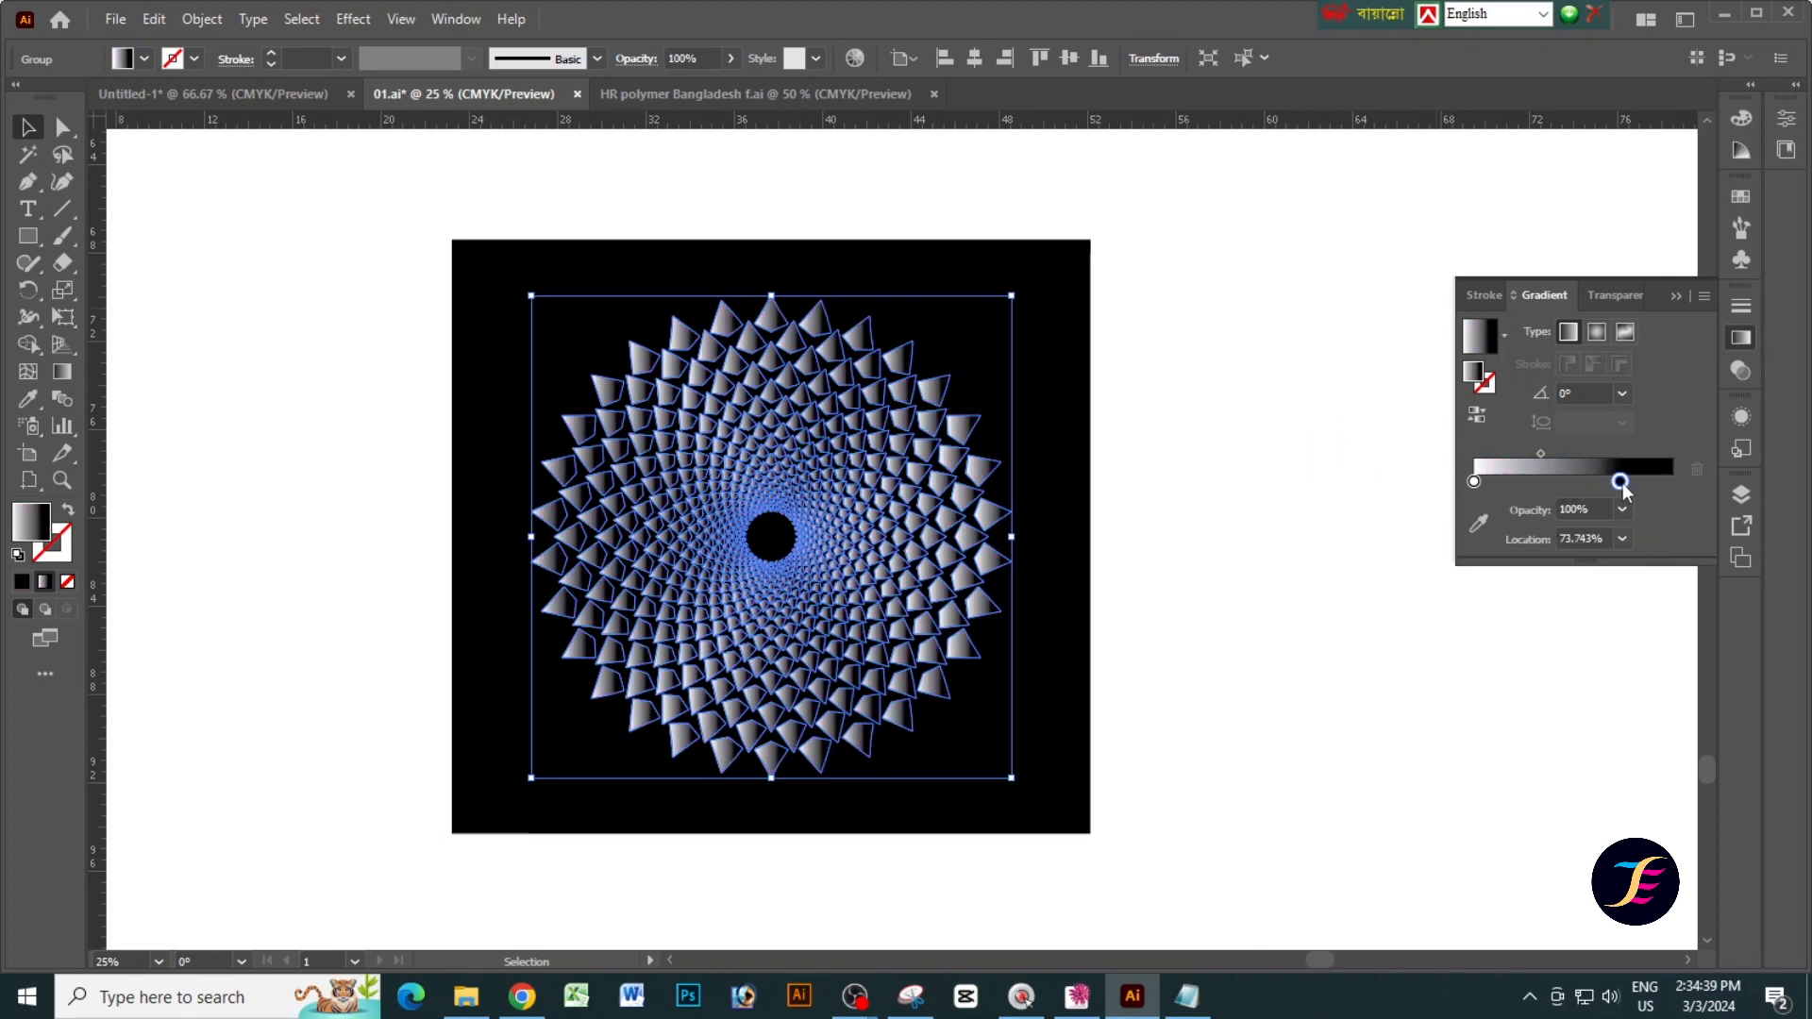
drag(1621, 485, 1697, 485)
click(1284, 423)
Save the document with the white-to-black kite pattern.
key(ctrl+s)
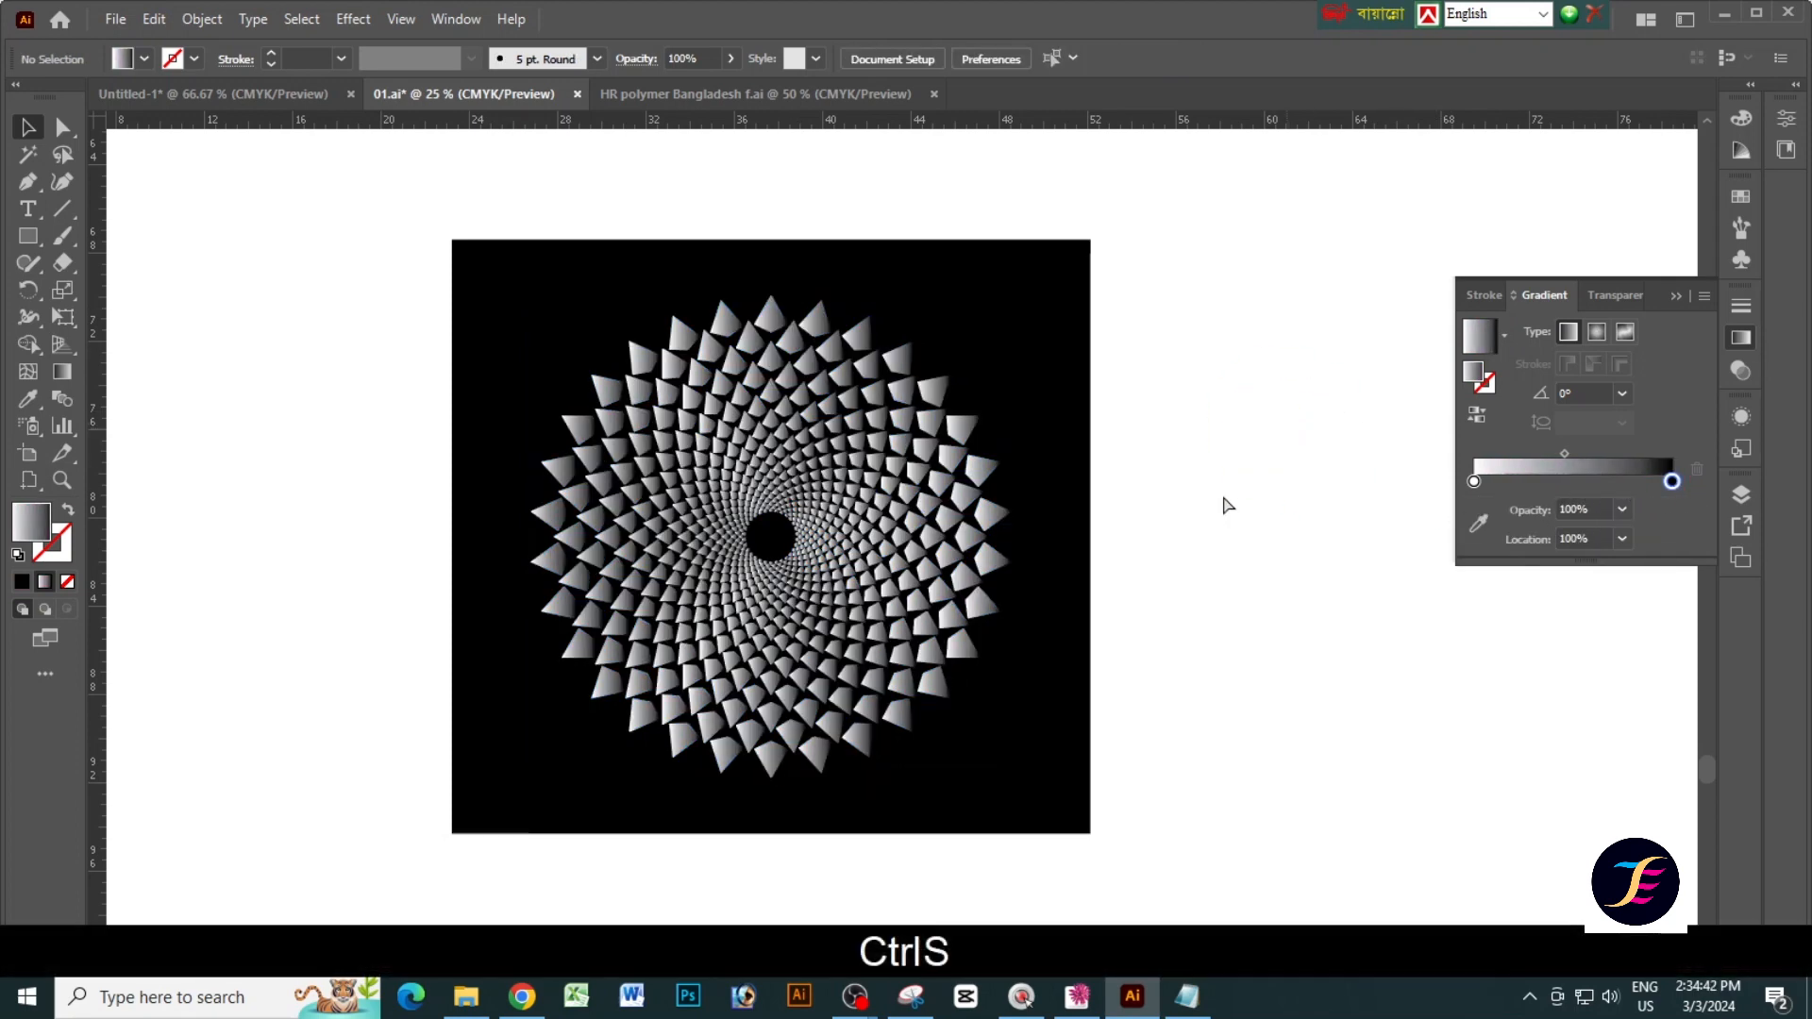
click(1037, 531)
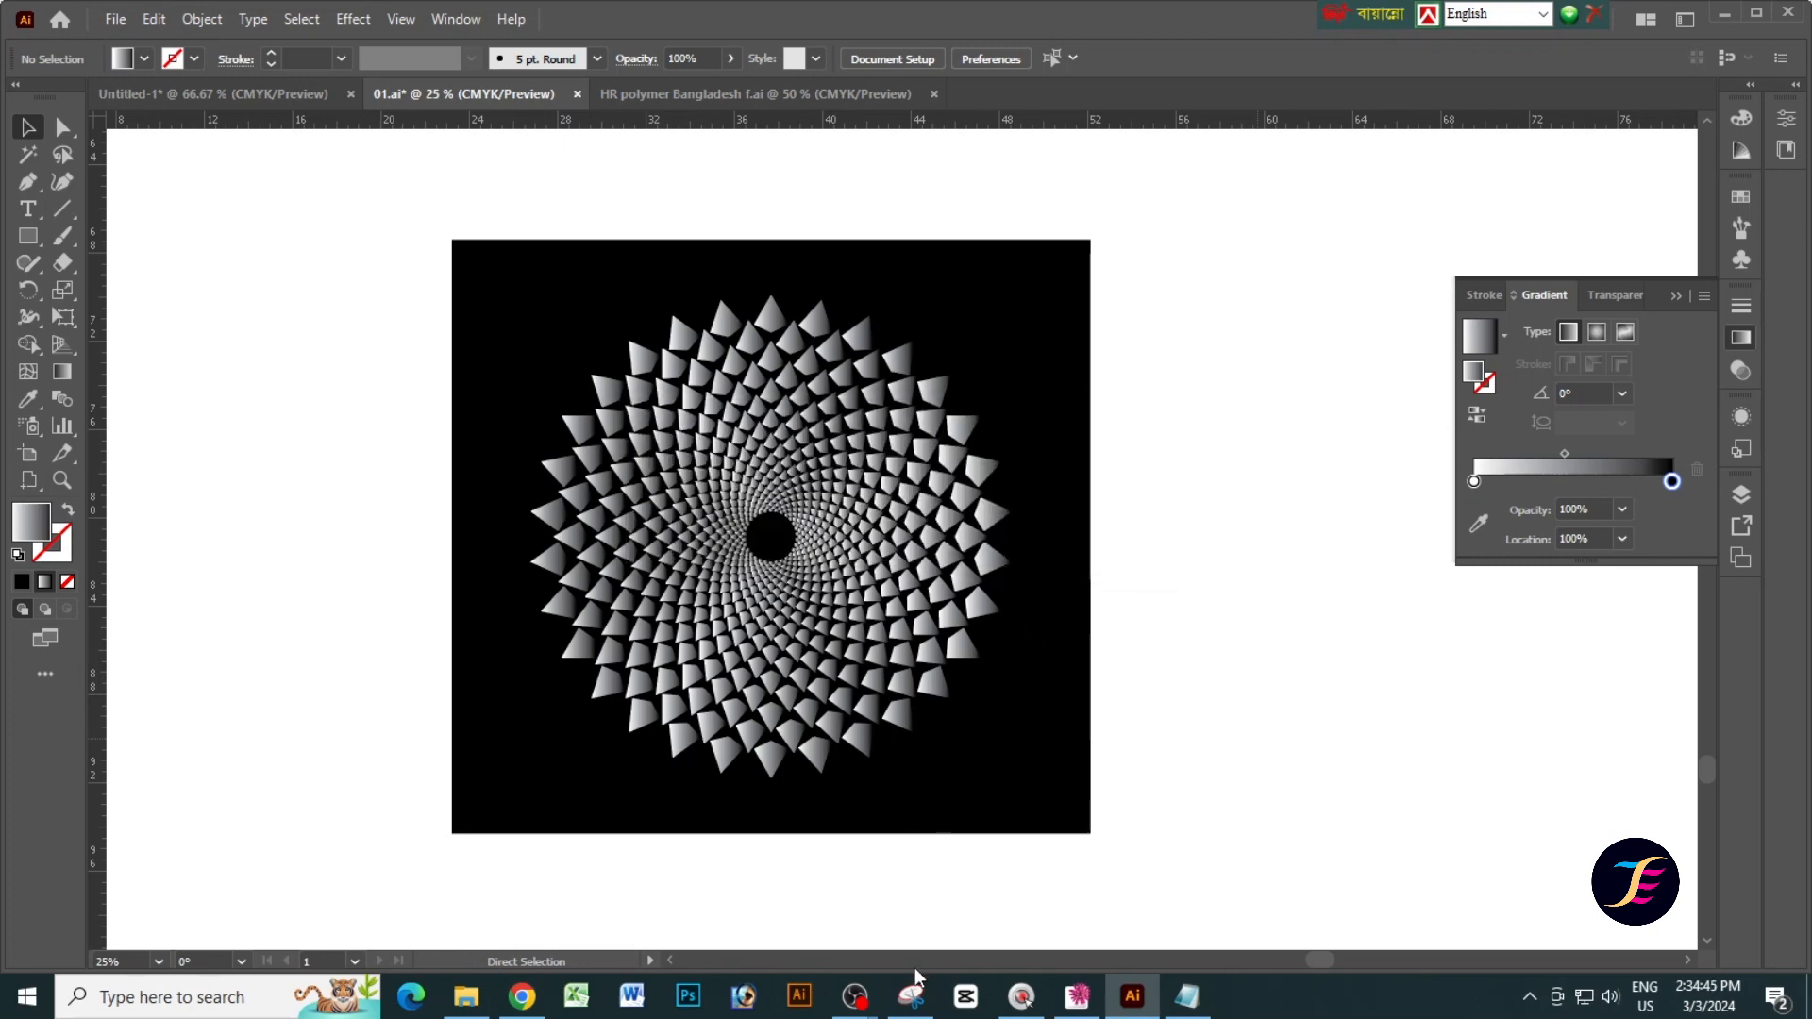
click(768, 881)
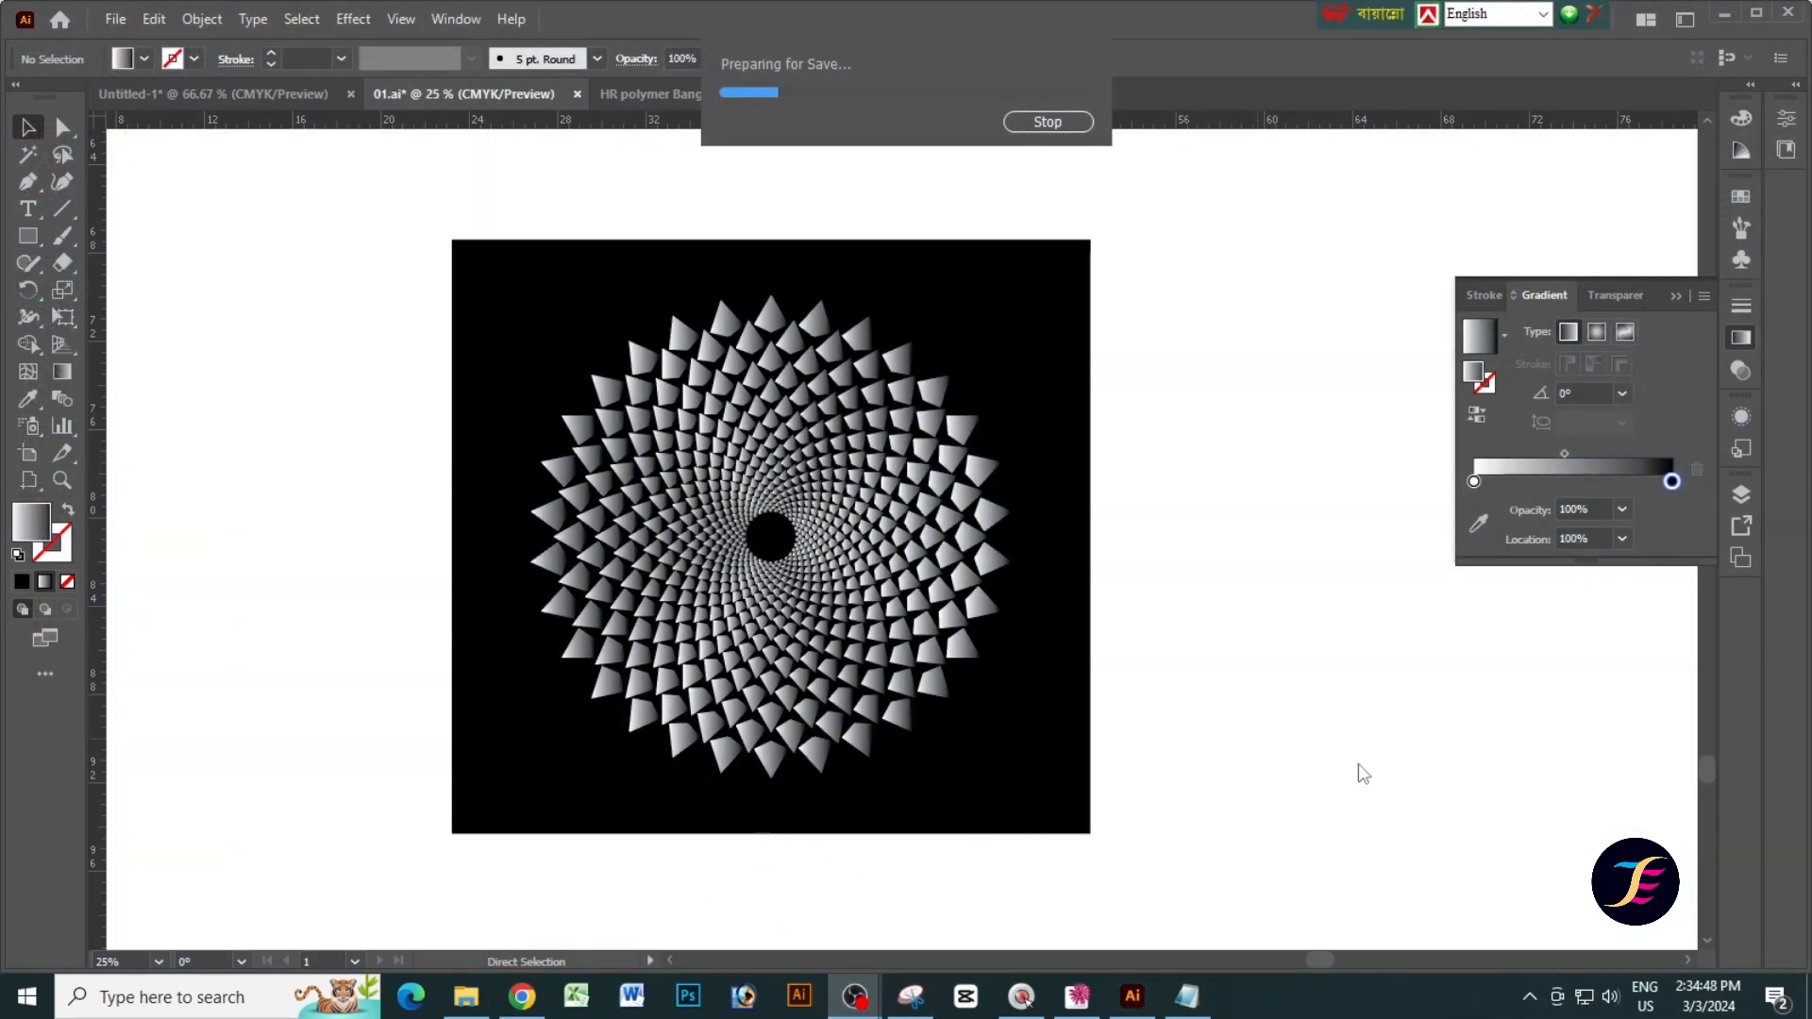